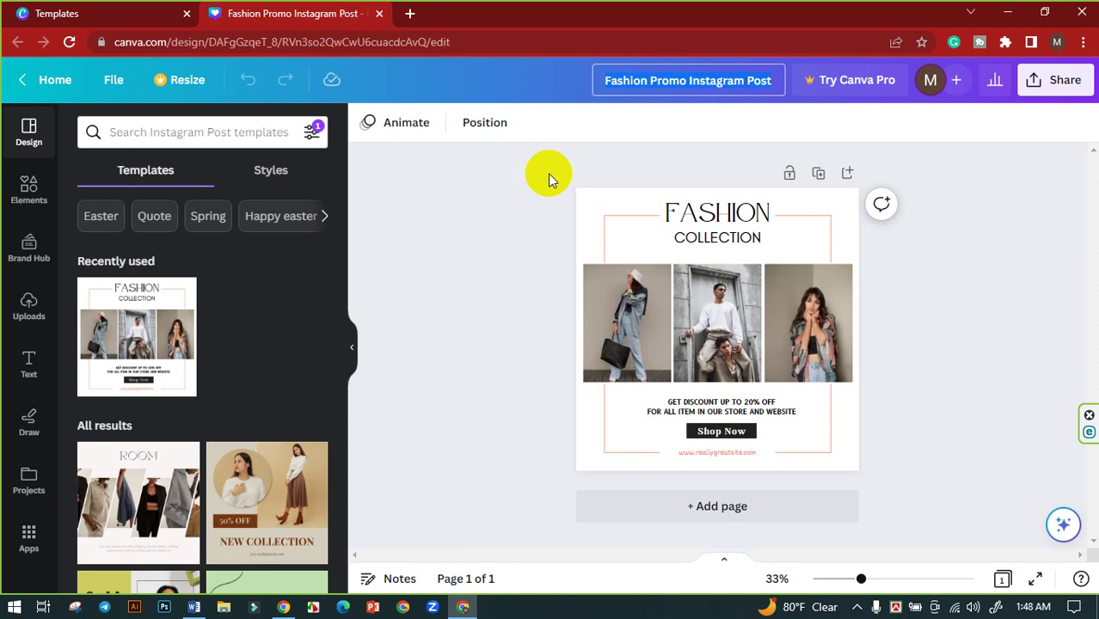
Rename the design as Fashion Post Design.
text(Fash)
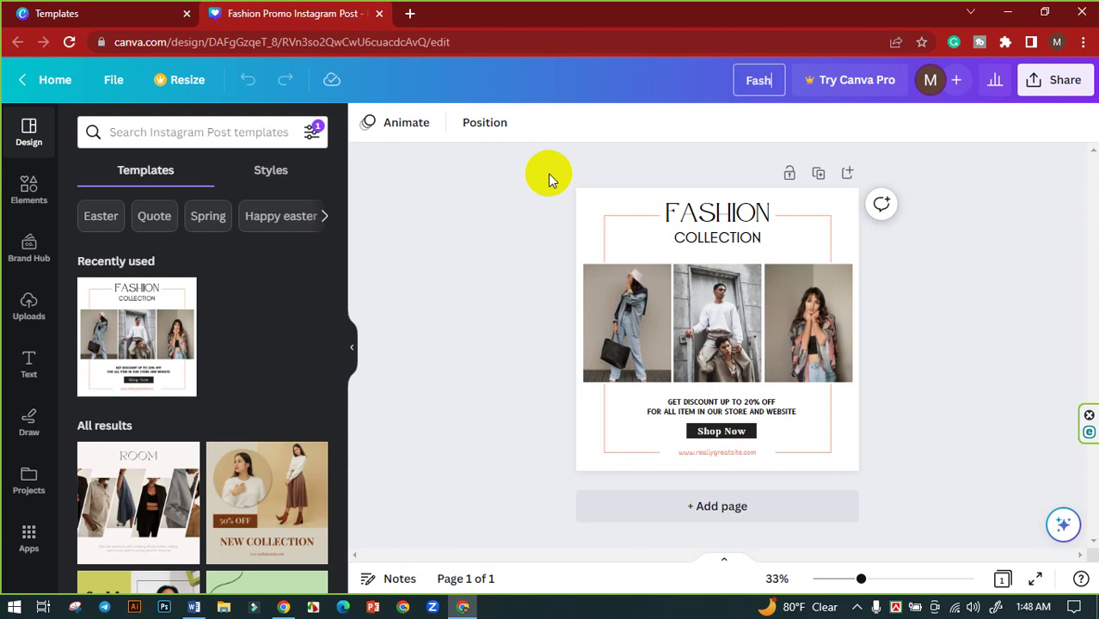
text(ion Post Design)
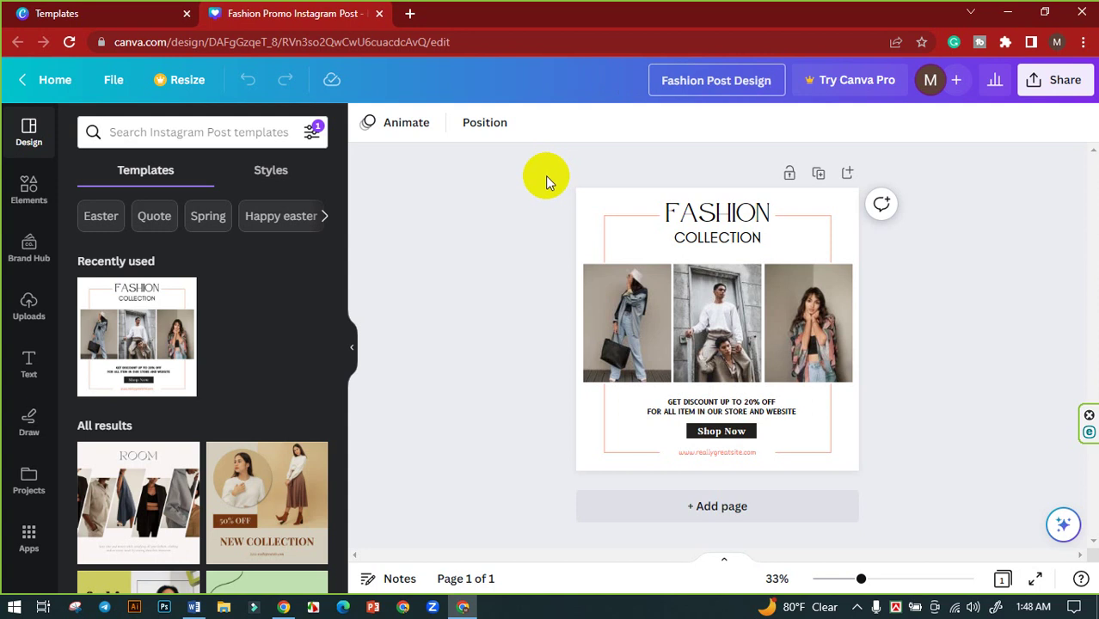
key(Return)
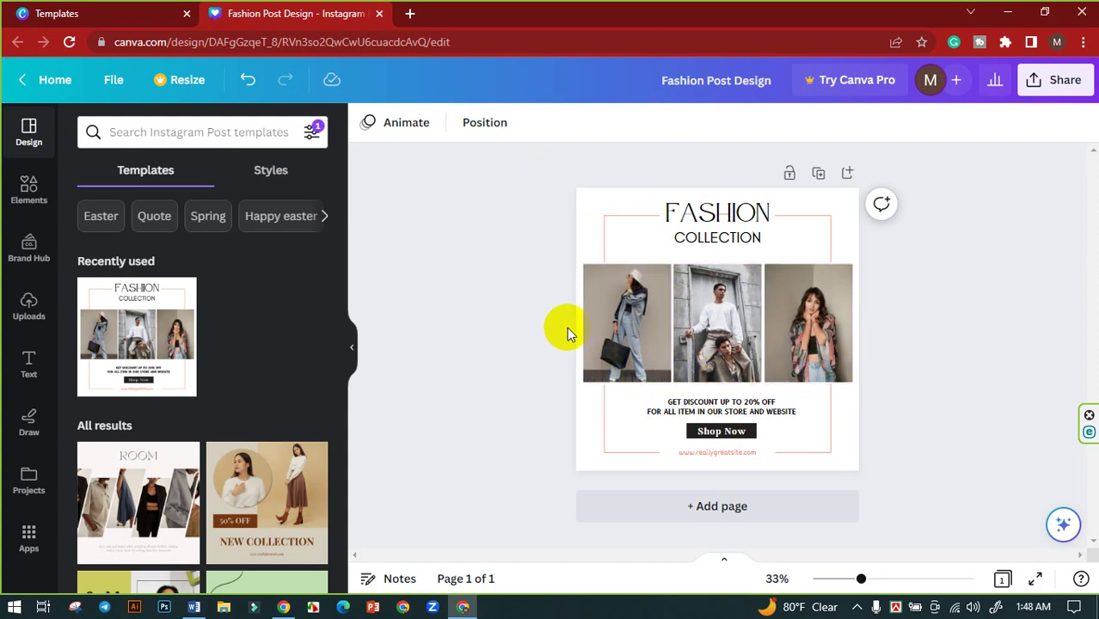
Delete the images from all three photo frames on the post, keeping the empty frames.
click(607, 313)
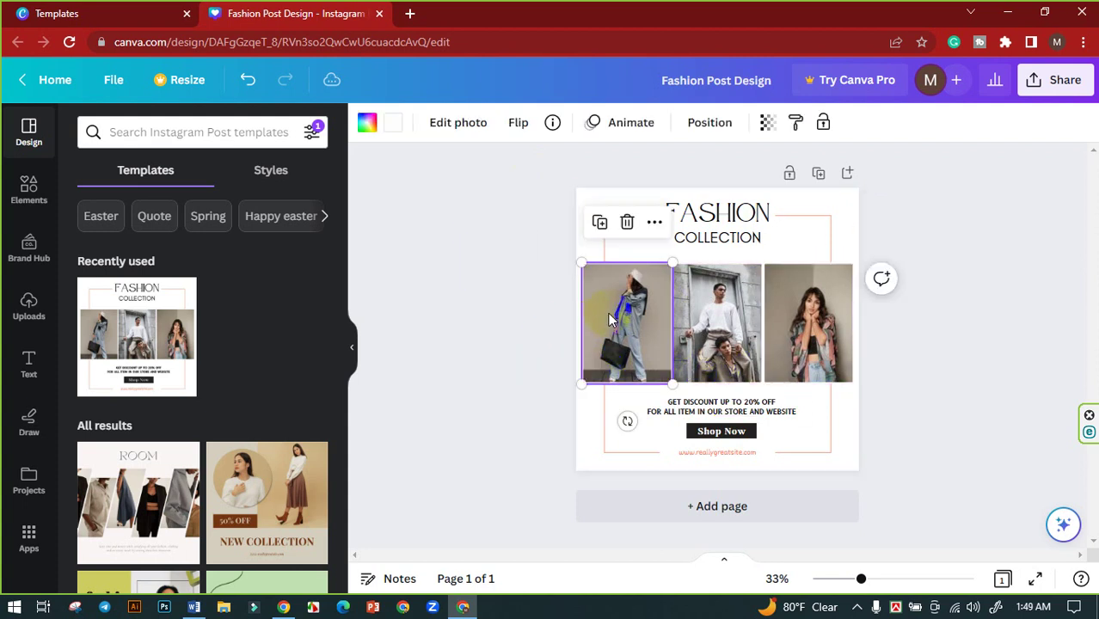
click(629, 226)
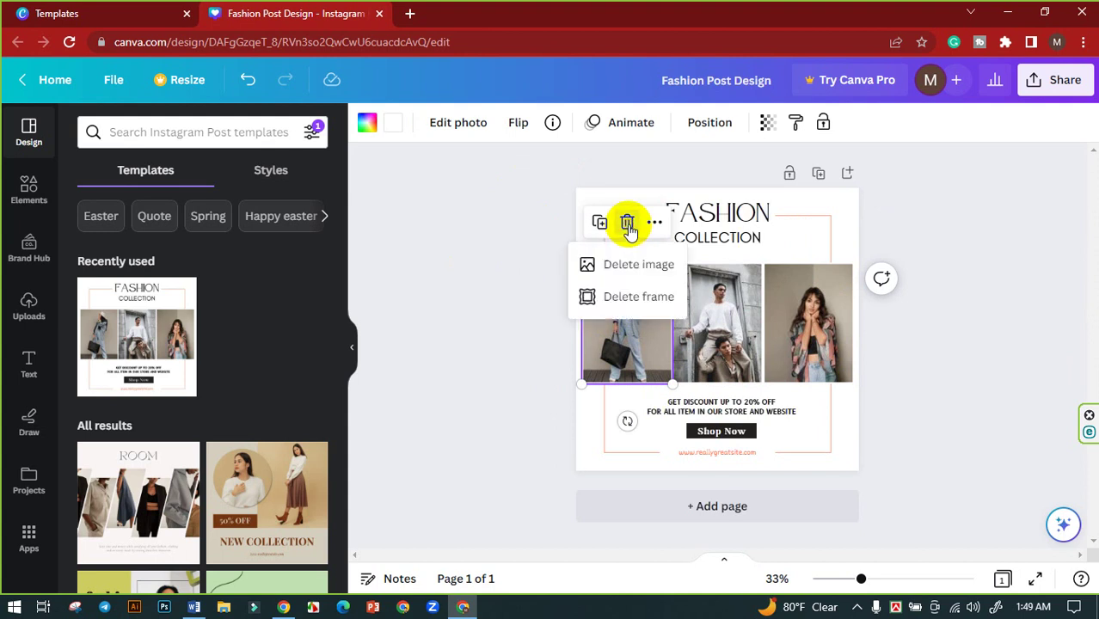
click(614, 263)
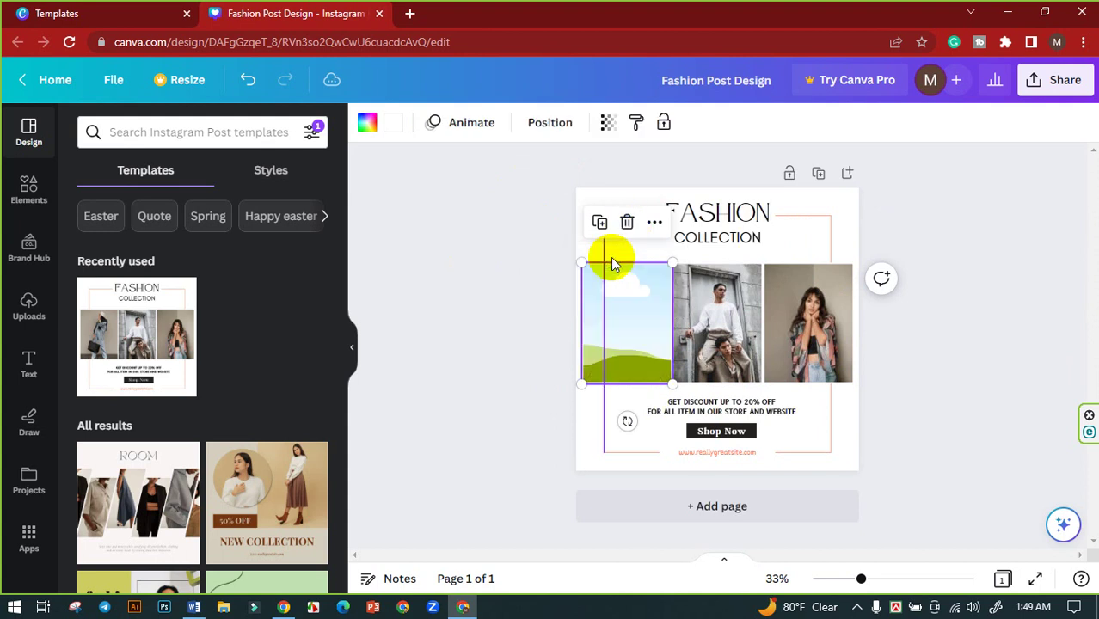
click(740, 319)
click(719, 226)
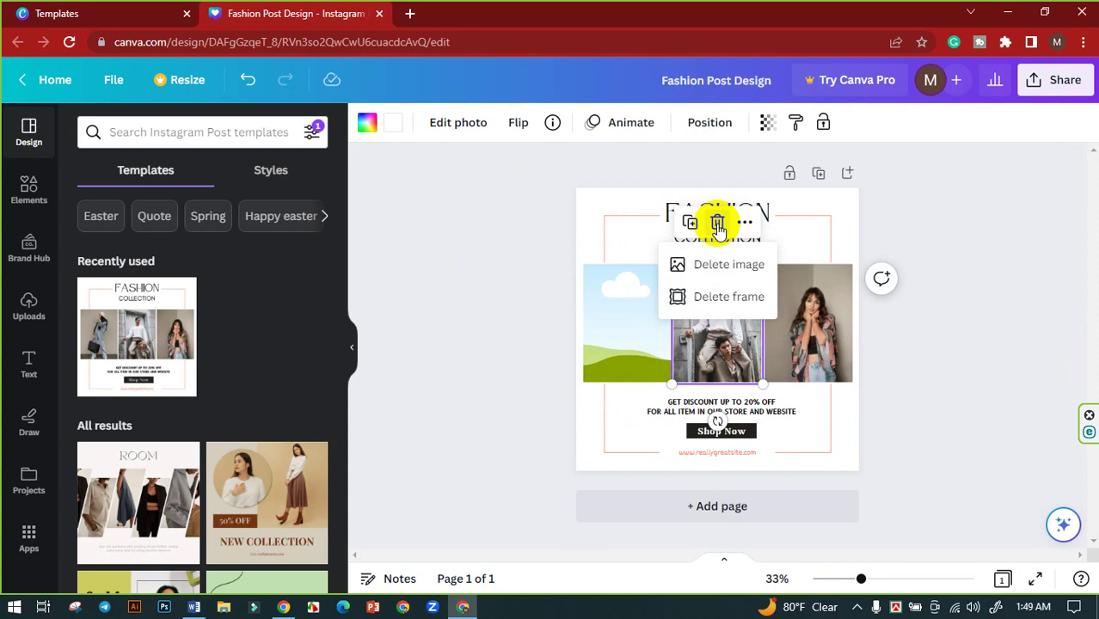
click(710, 263)
click(800, 327)
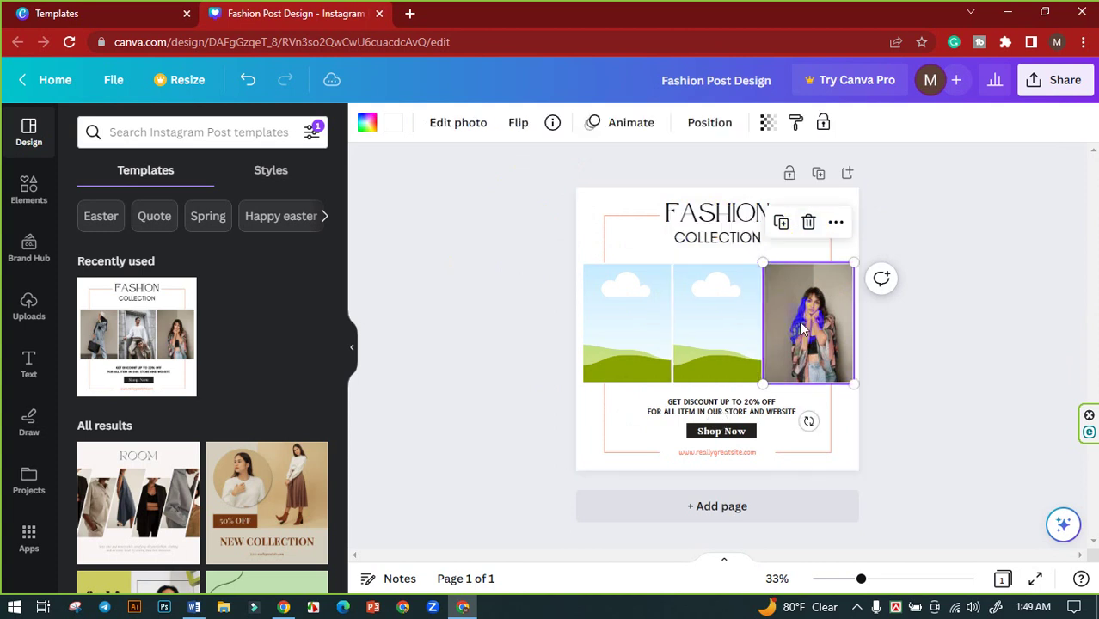
click(807, 225)
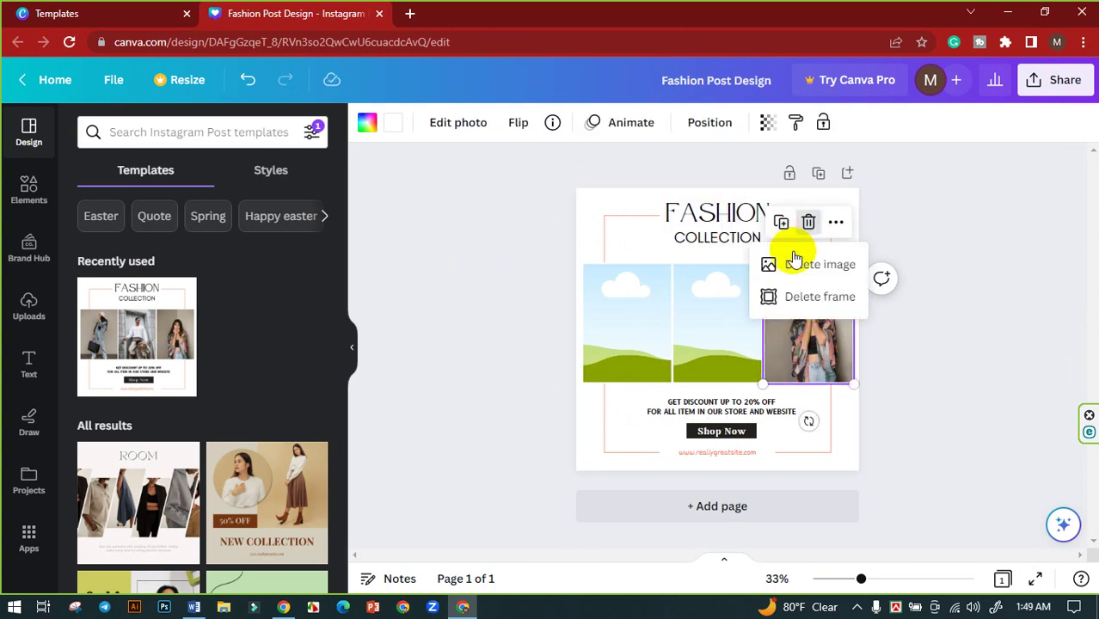
click(783, 265)
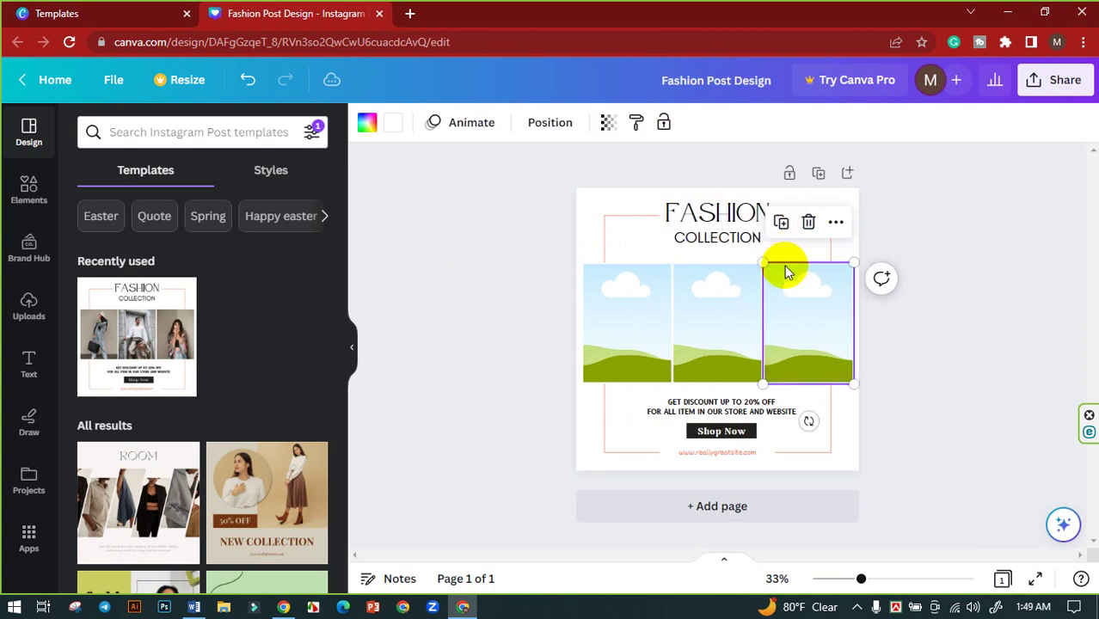
click(501, 290)
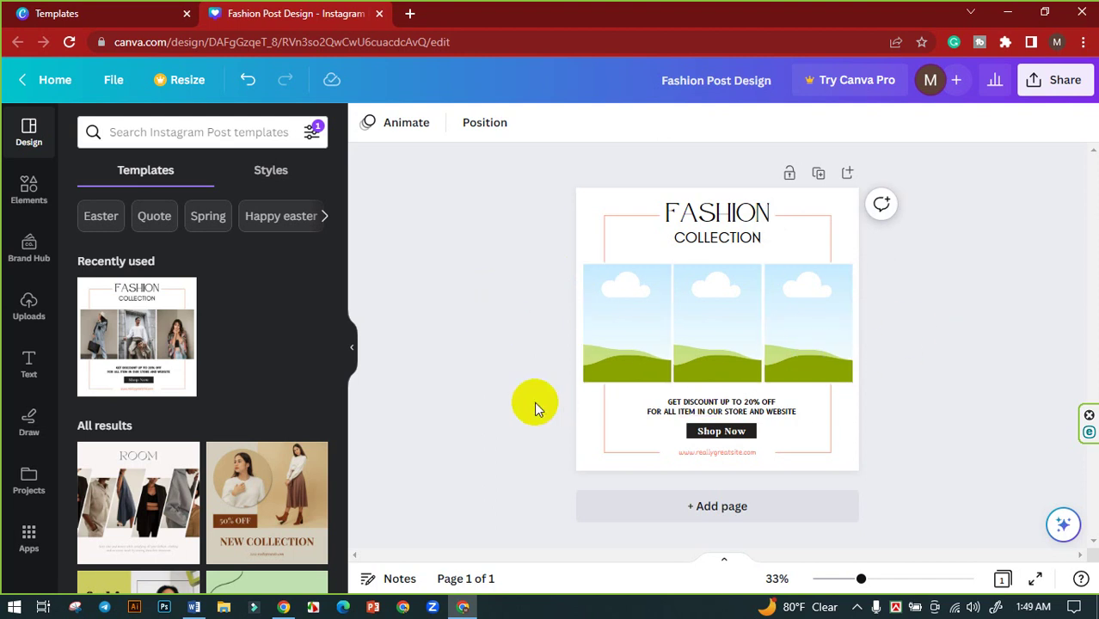
Upload three photos from the Downloads folder: the woman in the patterned dress, the man in the orange panjabi, and MPP16266-MLP16563-1.5d.jpg.
click(28, 308)
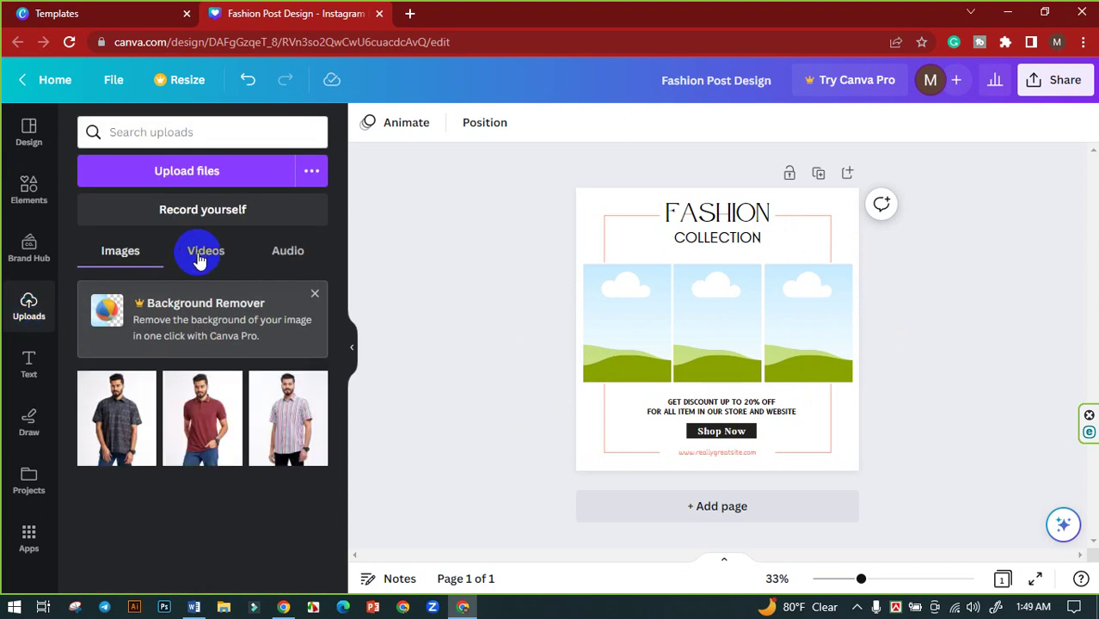
click(191, 169)
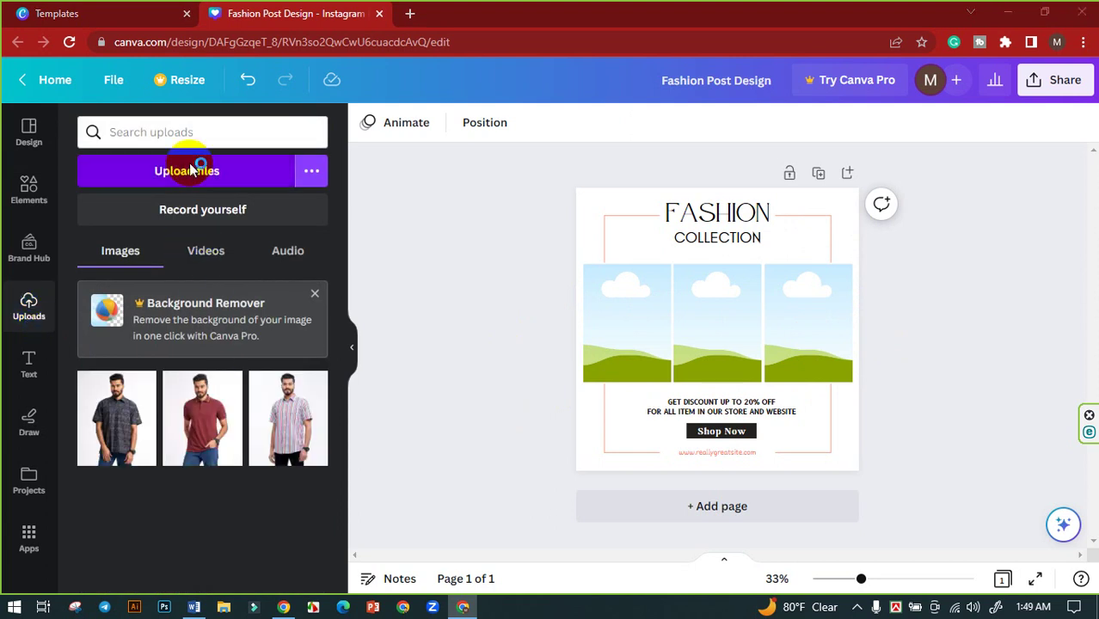
scroll(441, 342, down, 3)
scroll(440, 342, down, 3)
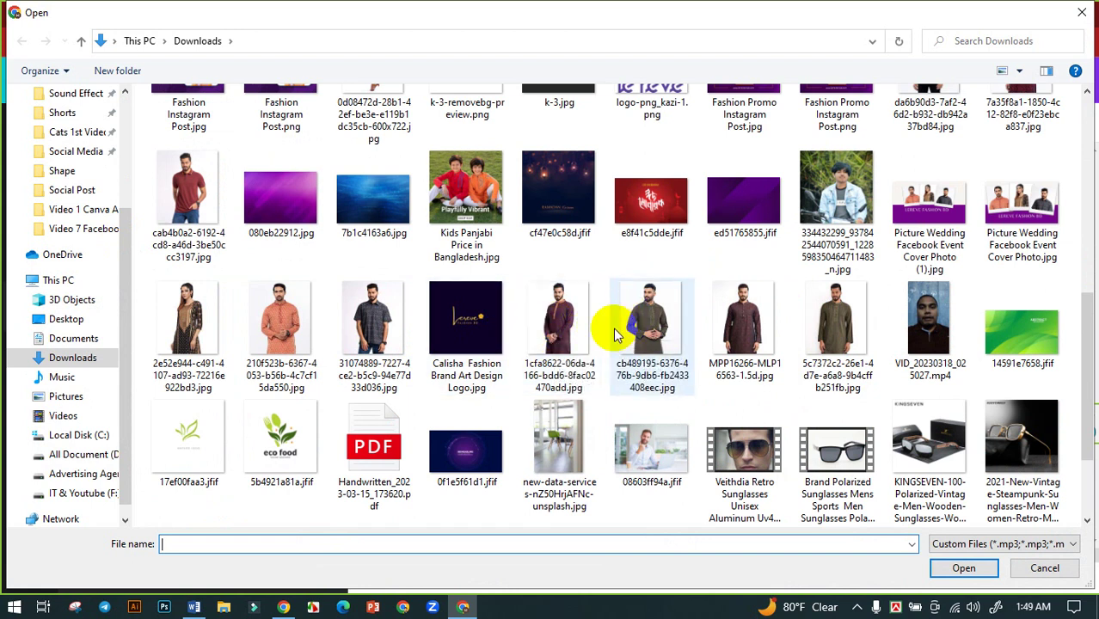
click(279, 331)
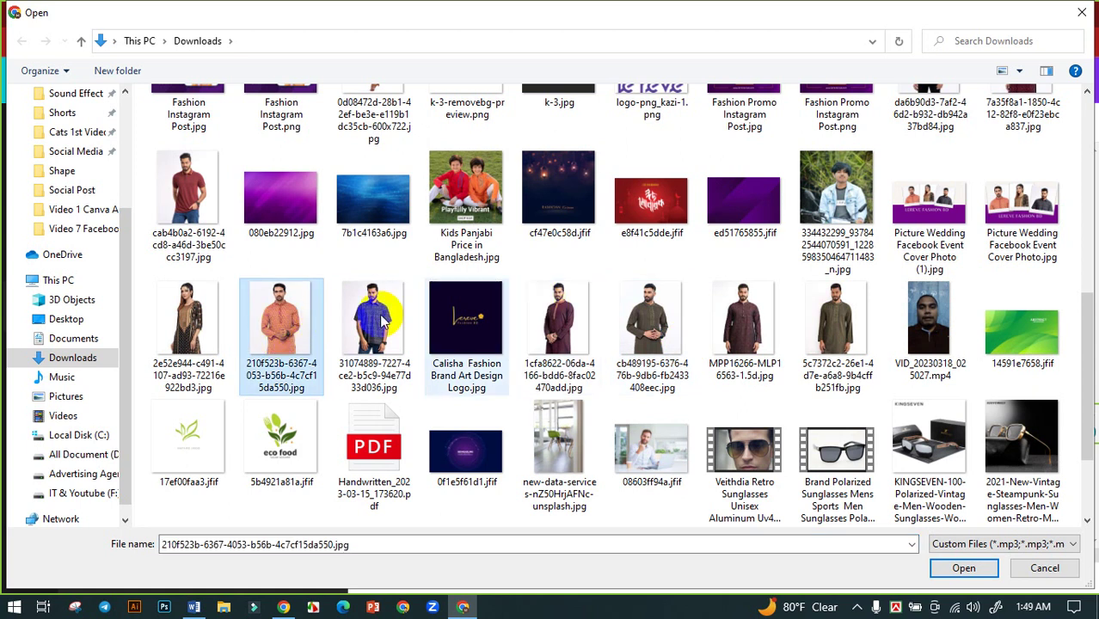
ctrl+click(187, 322)
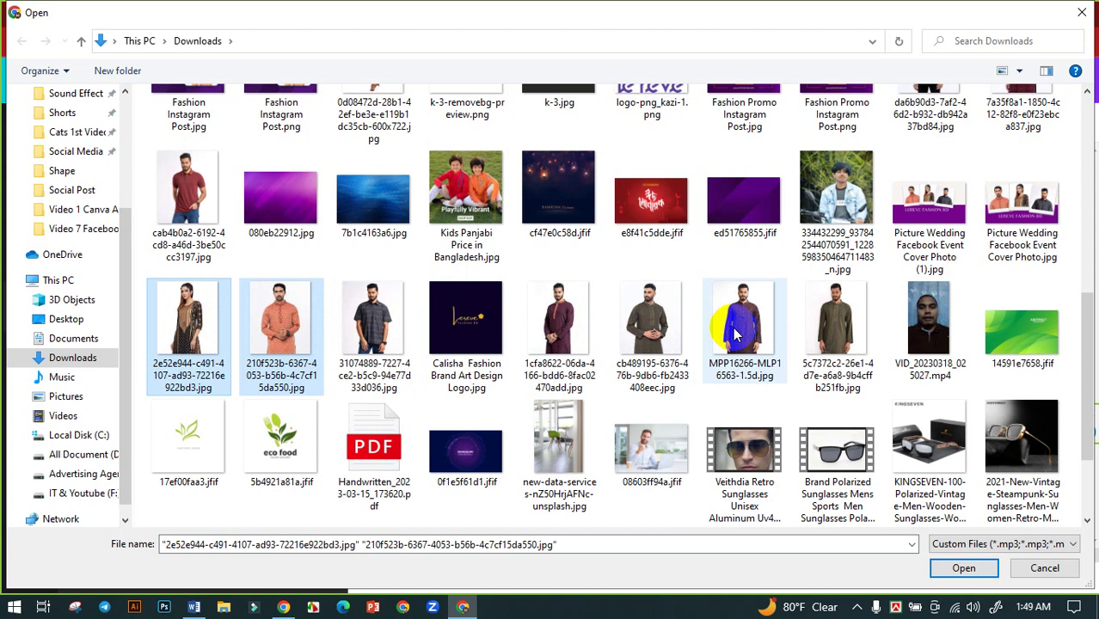
ctrl+click(661, 336)
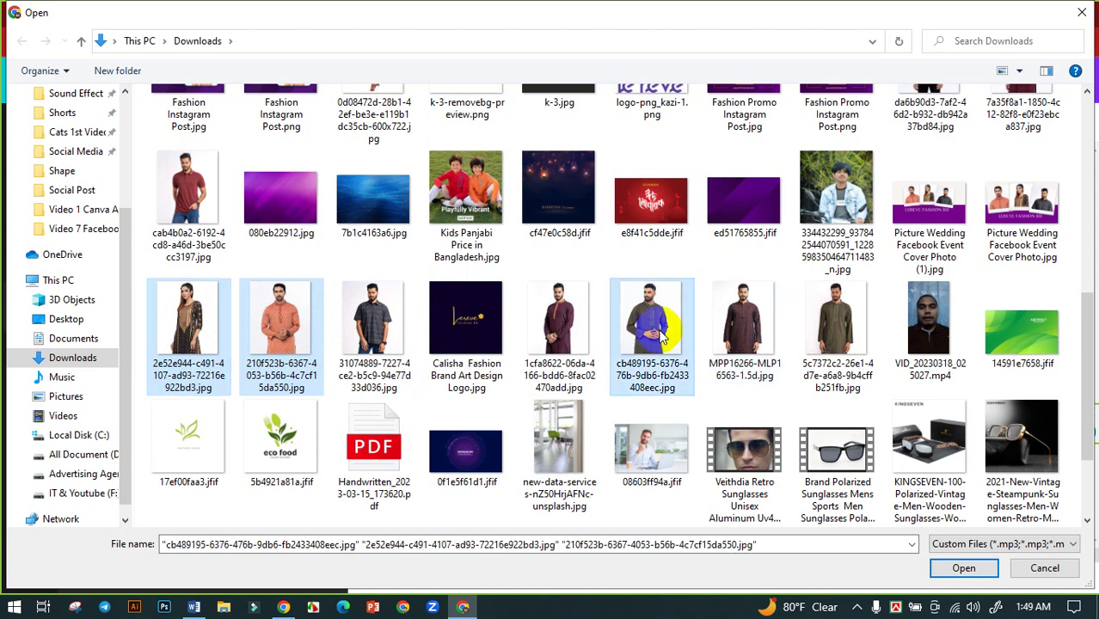
ctrl+click(675, 331)
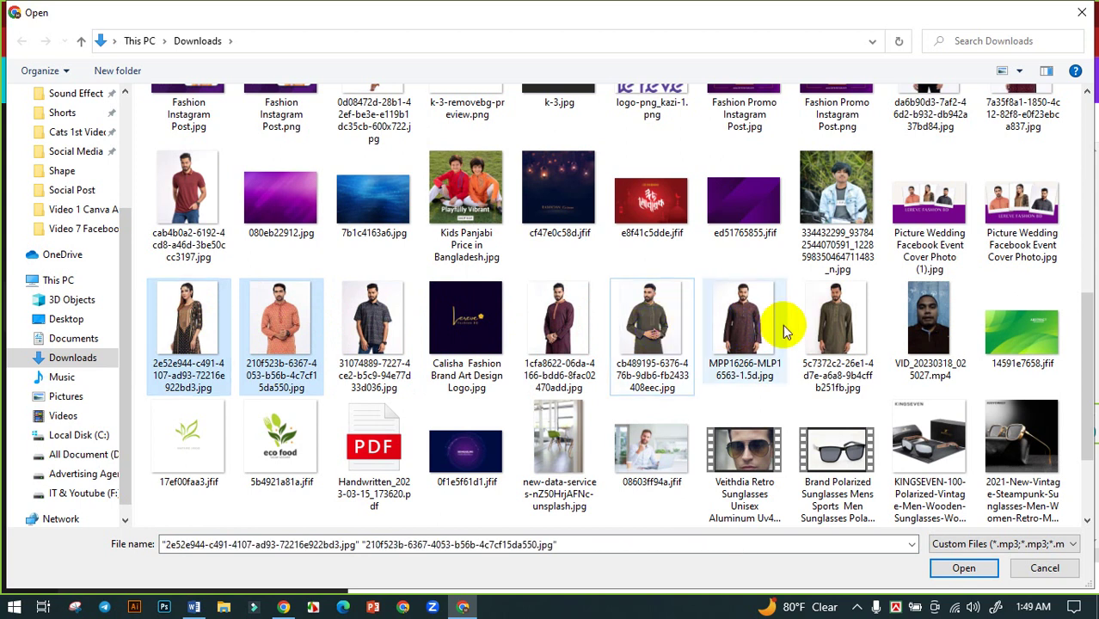
ctrl+click(764, 332)
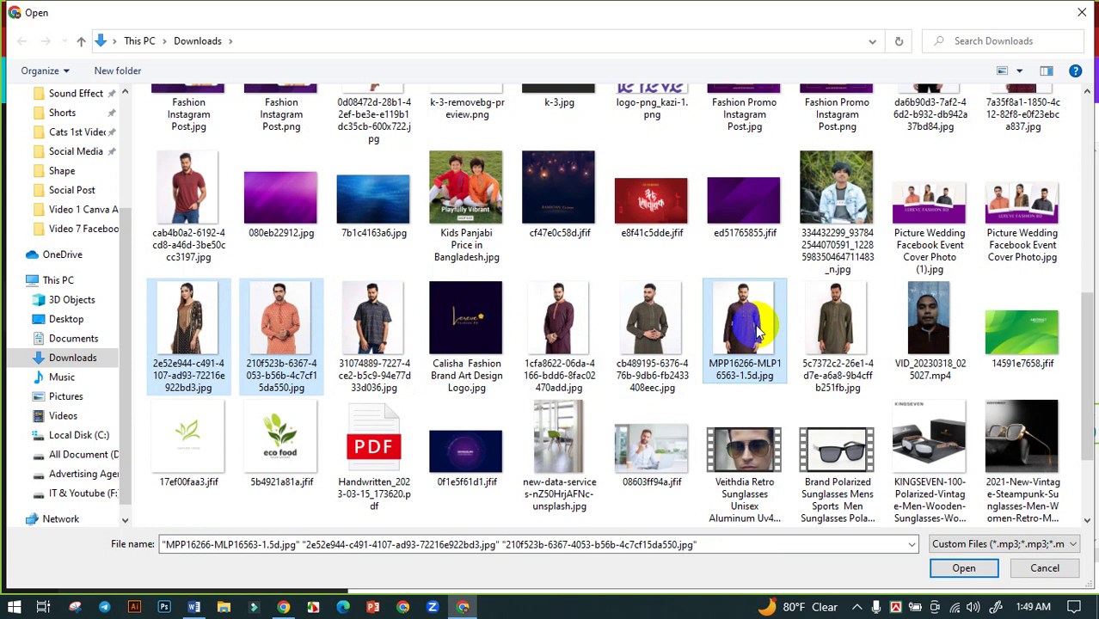
click(960, 569)
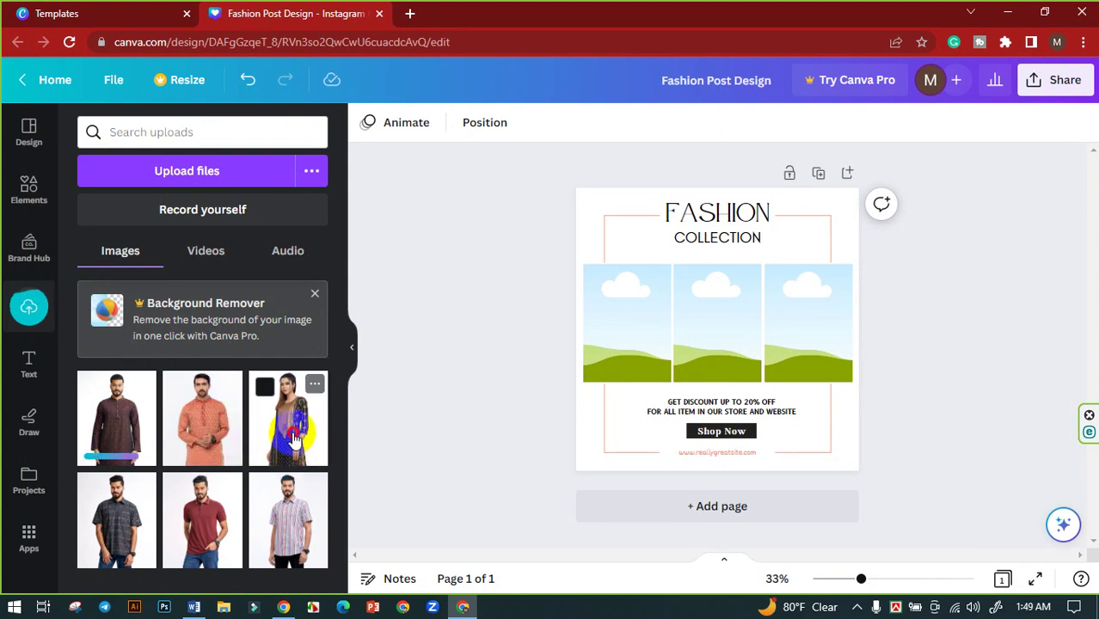
Fill the middle frame with the woman's photo, the left with the orange panjabi photo and the right with the dark maroon panjabi photo.
drag(293, 439, 712, 359)
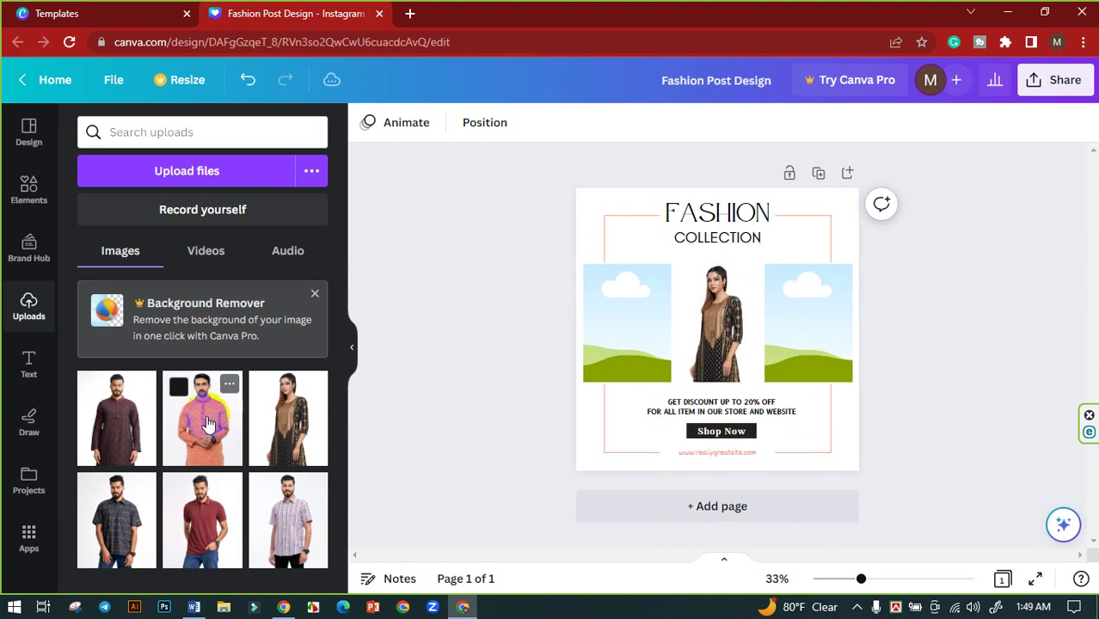
drag(208, 423, 605, 359)
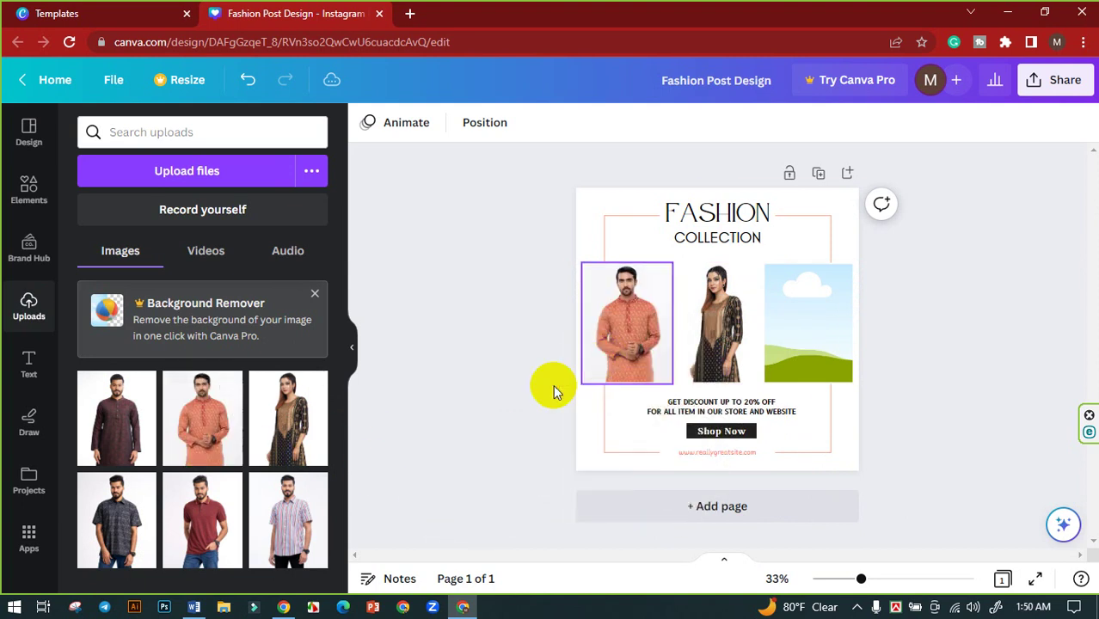
drag(110, 418, 813, 370)
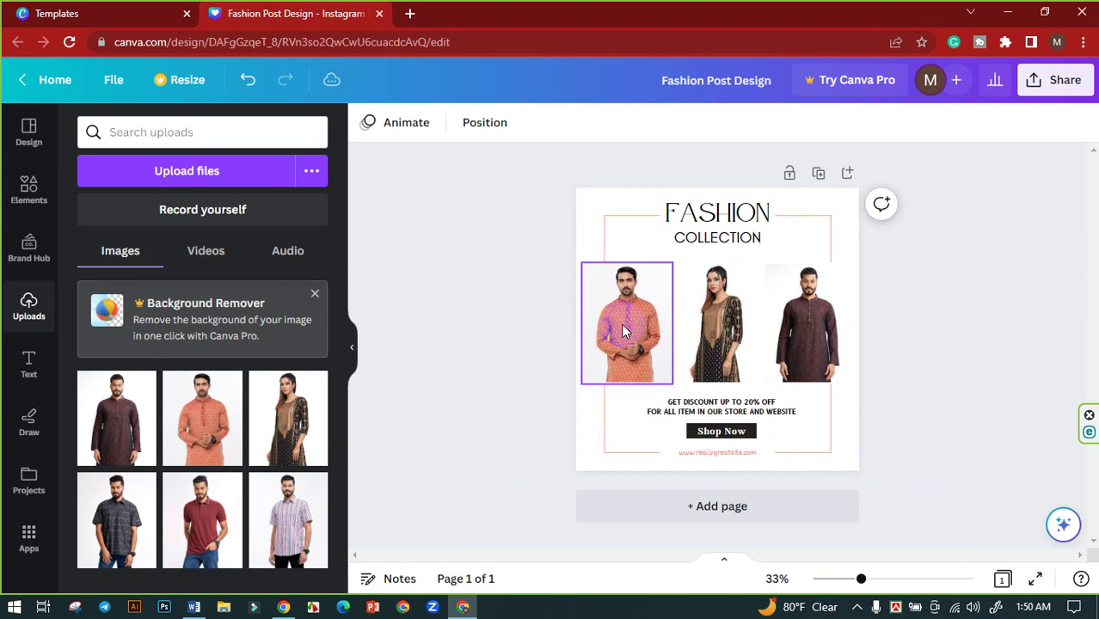
click(483, 372)
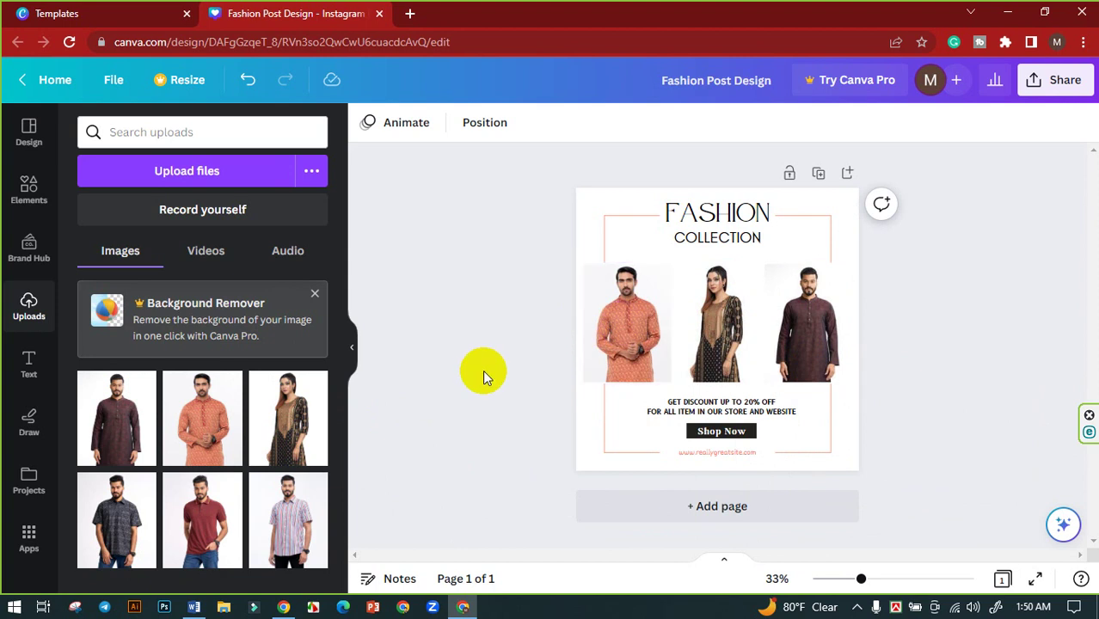
Enlarge the orange panjabi photo inside the left frame and reposition it so the man's head and upper body fill the crop.
click(614, 325)
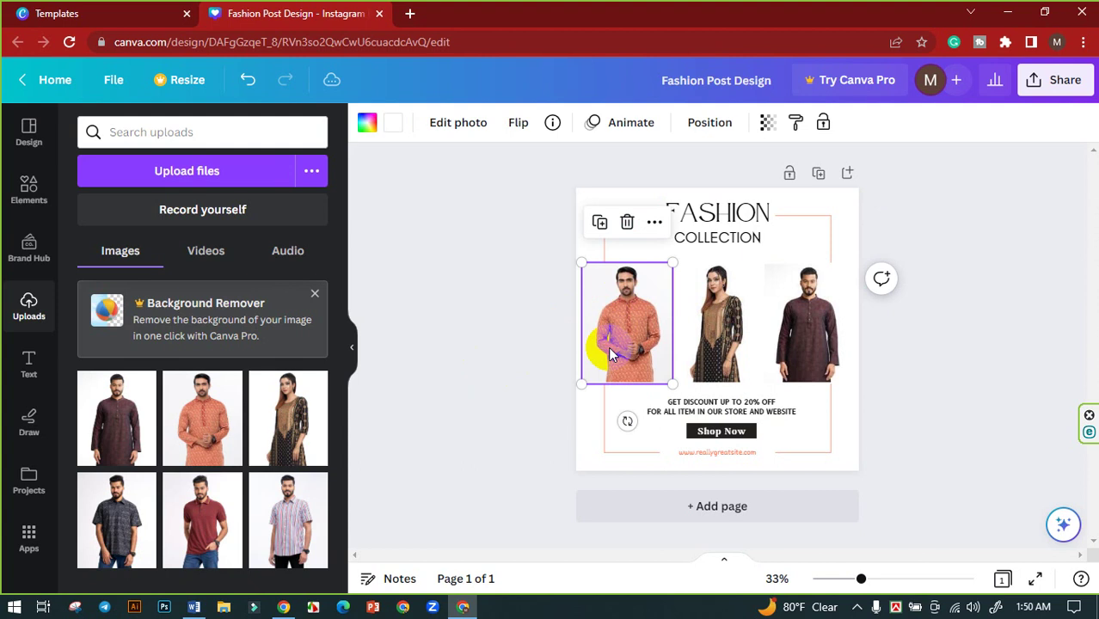
double_click(609, 355)
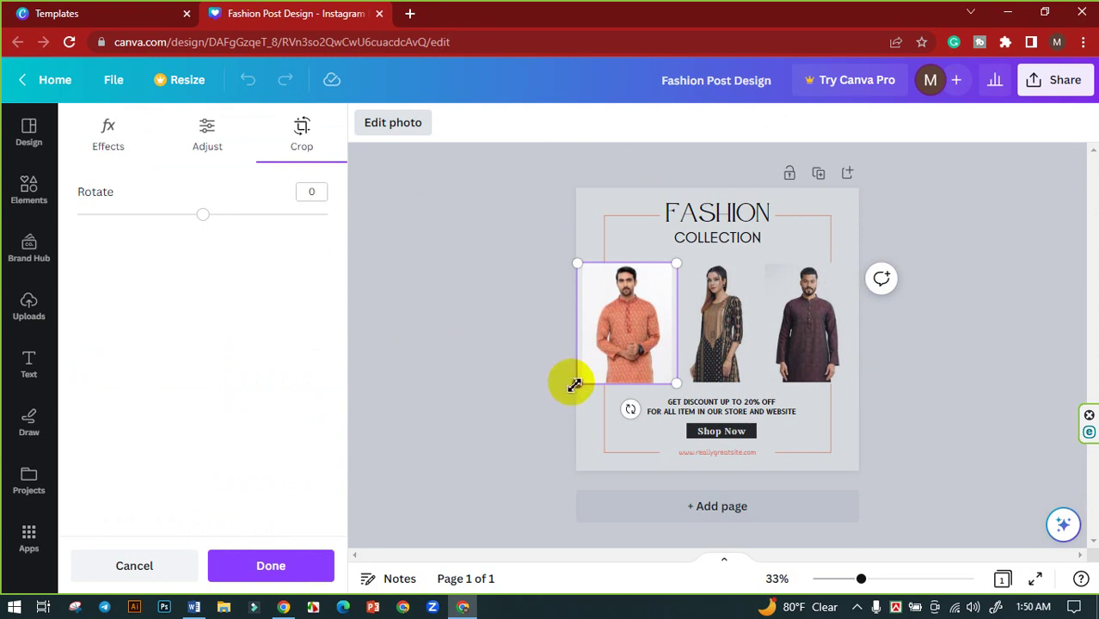
drag(578, 384, 562, 401)
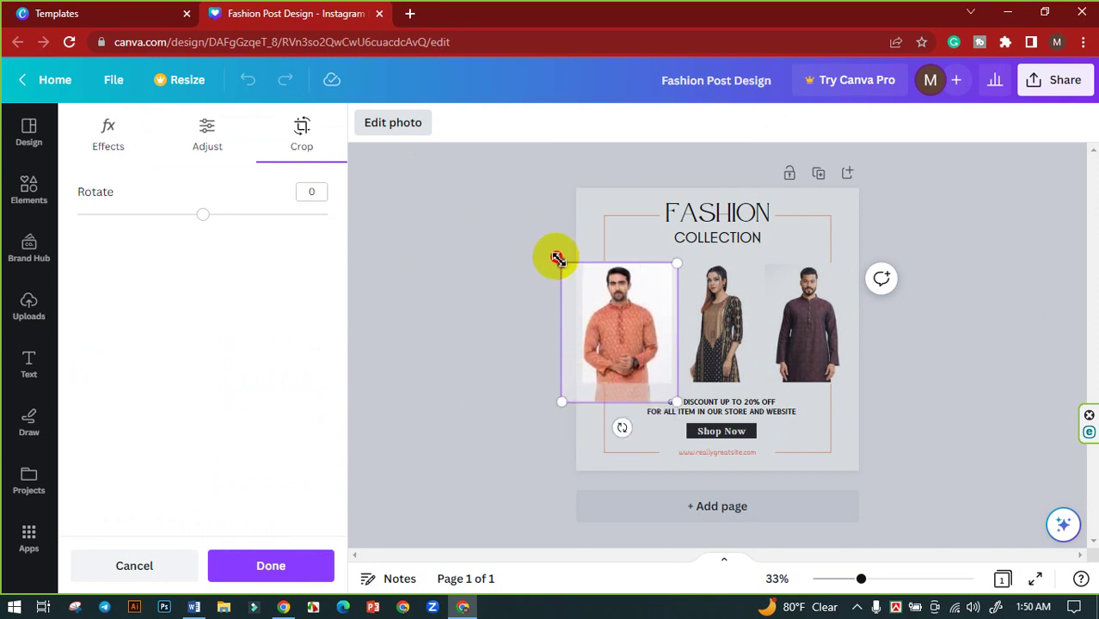
drag(560, 262, 547, 247)
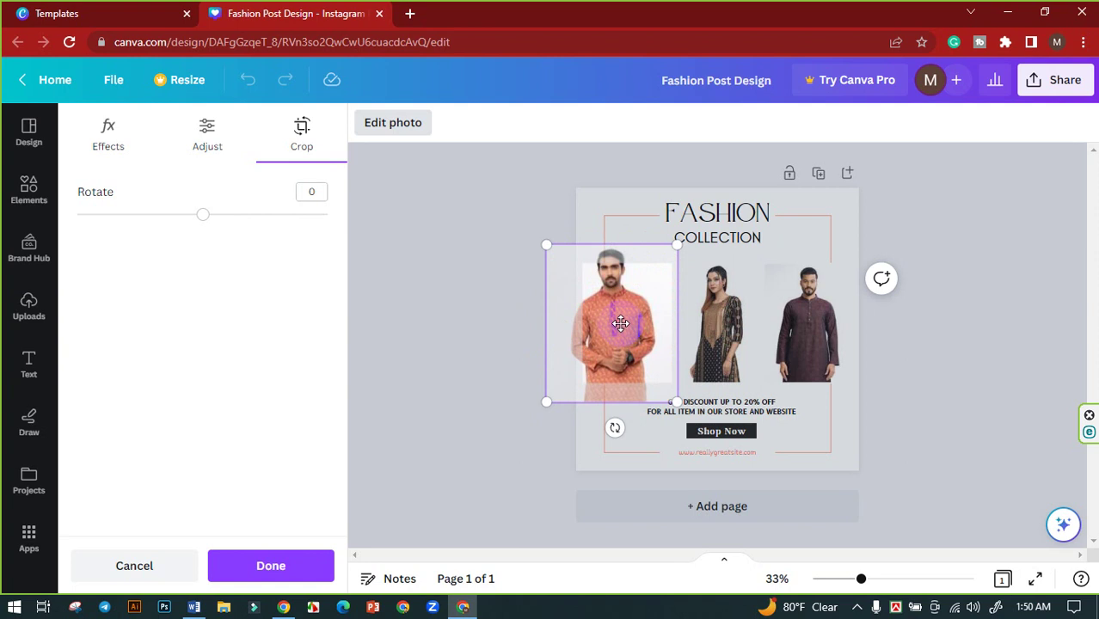
drag(621, 332, 637, 354)
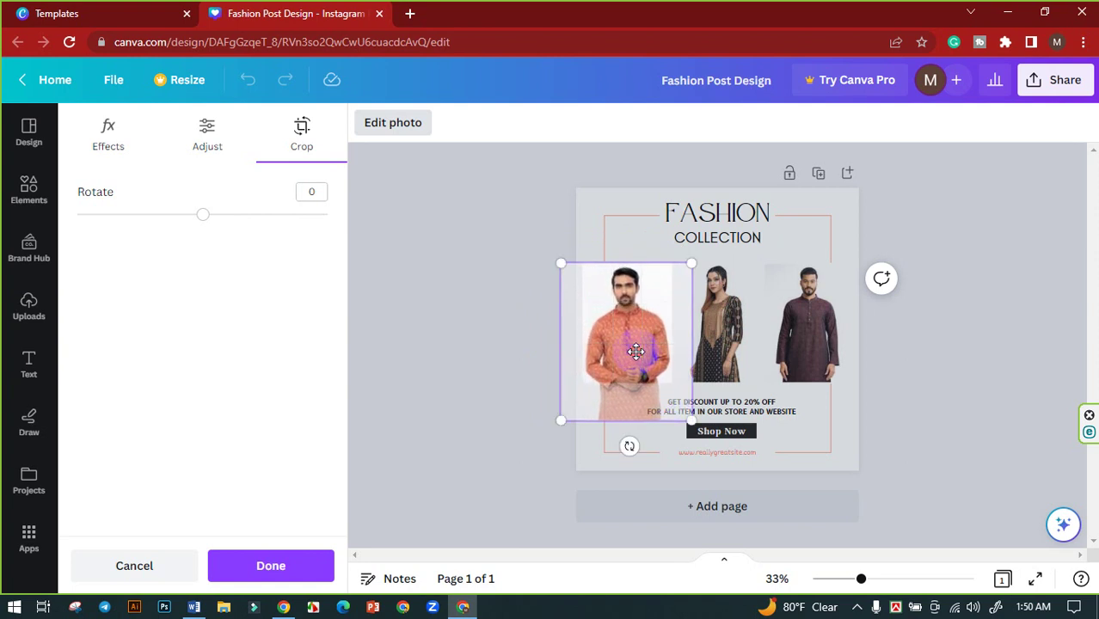
click(518, 327)
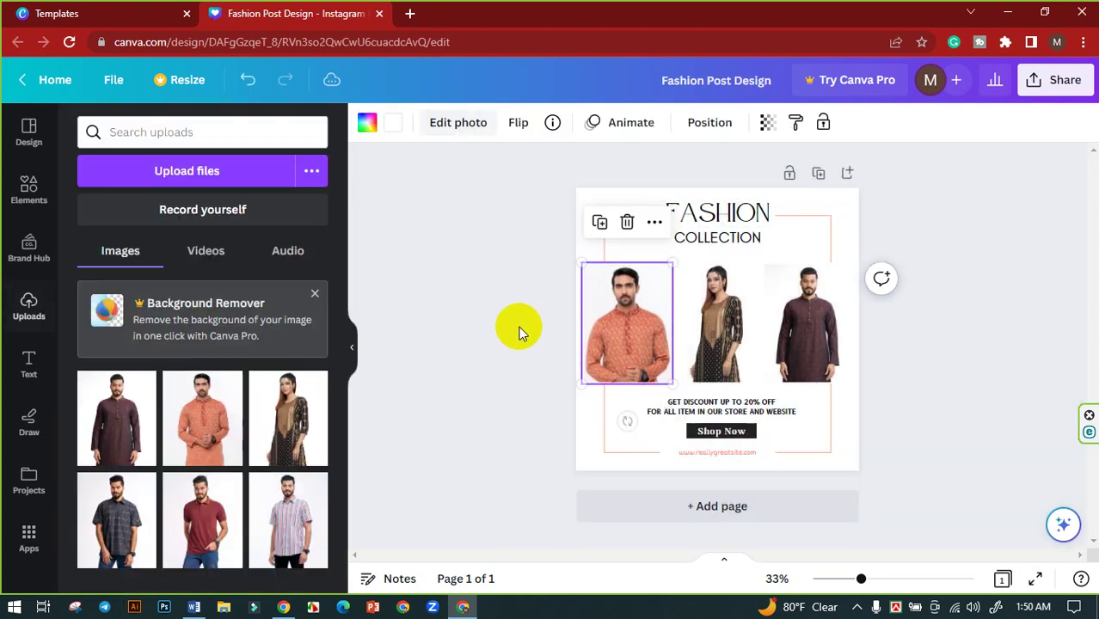
click(518, 327)
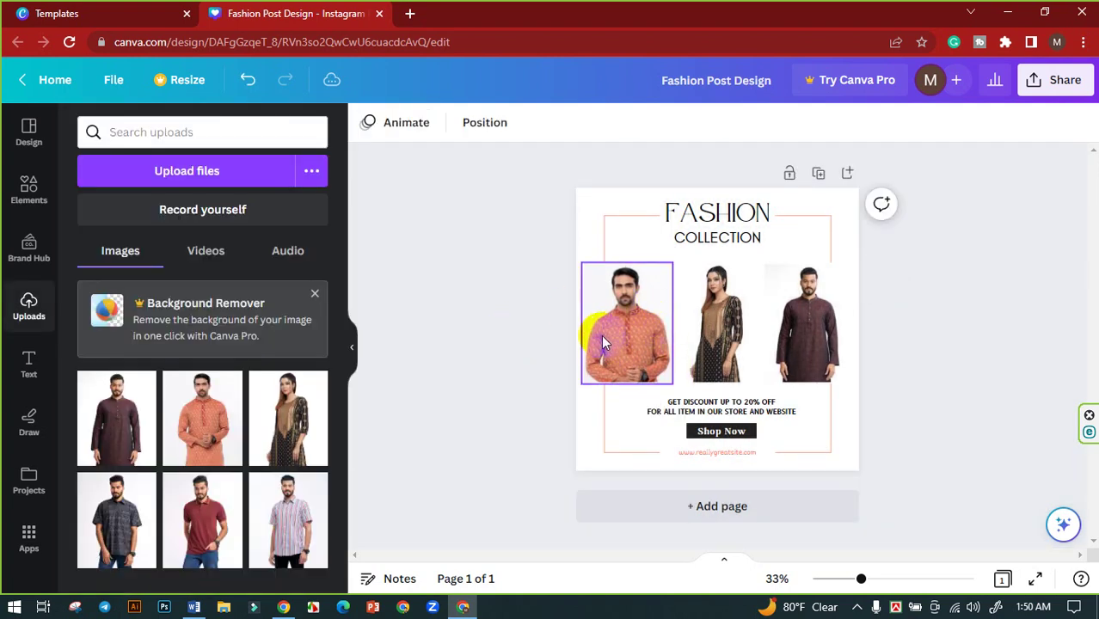
Enlarge the woman's photo inside the middle frame and reposition it so her head and upper body fill the crop.
double_click(727, 334)
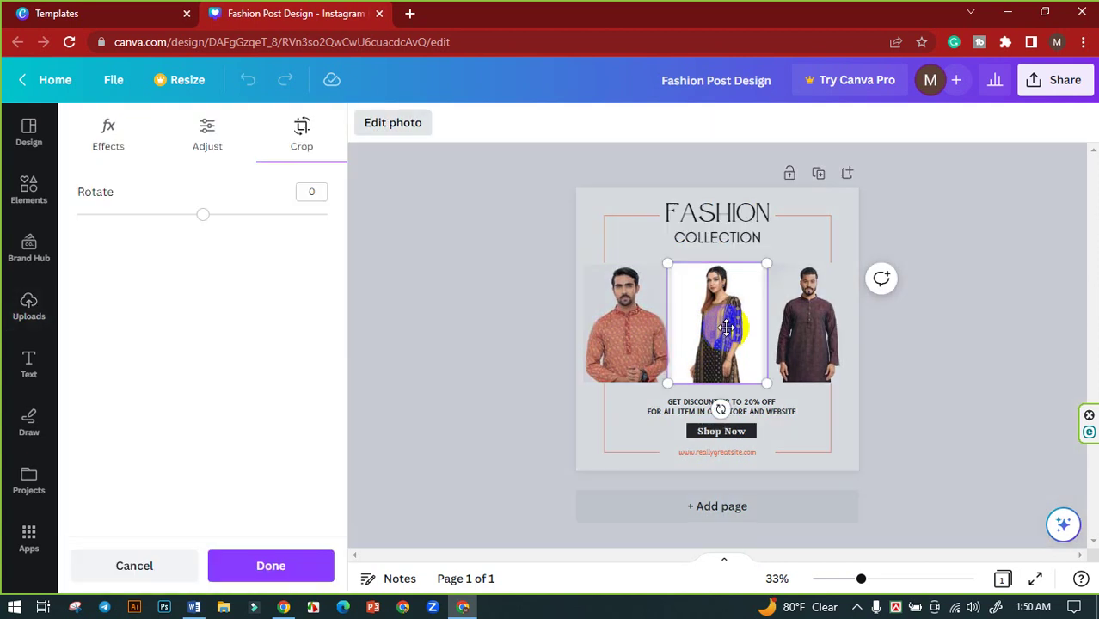
drag(669, 384, 613, 429)
drag(725, 341, 740, 347)
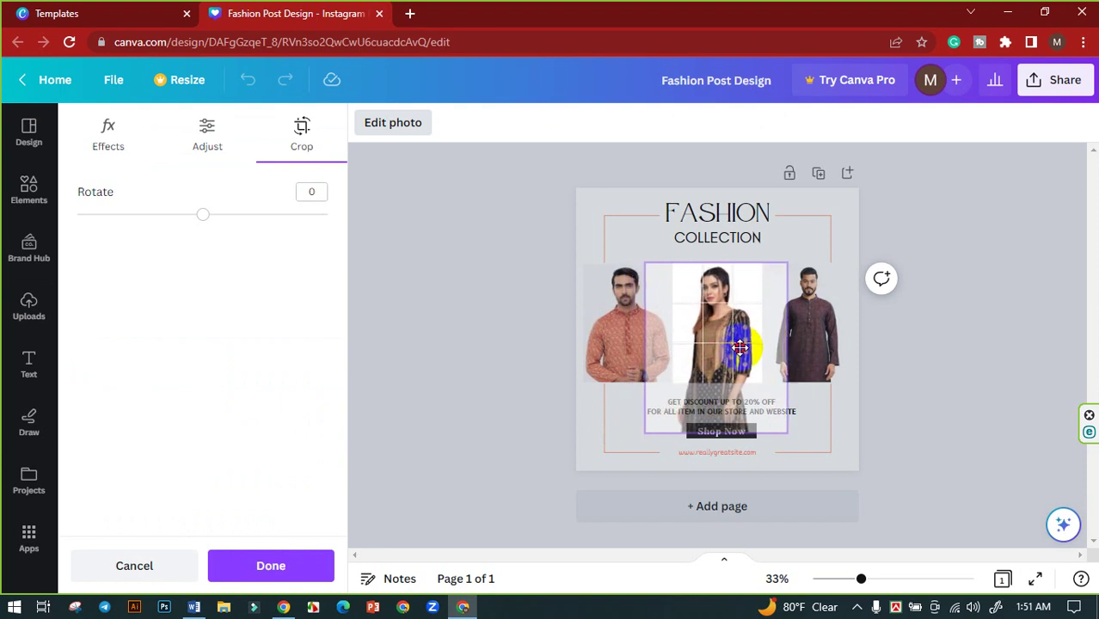
click(926, 362)
click(929, 370)
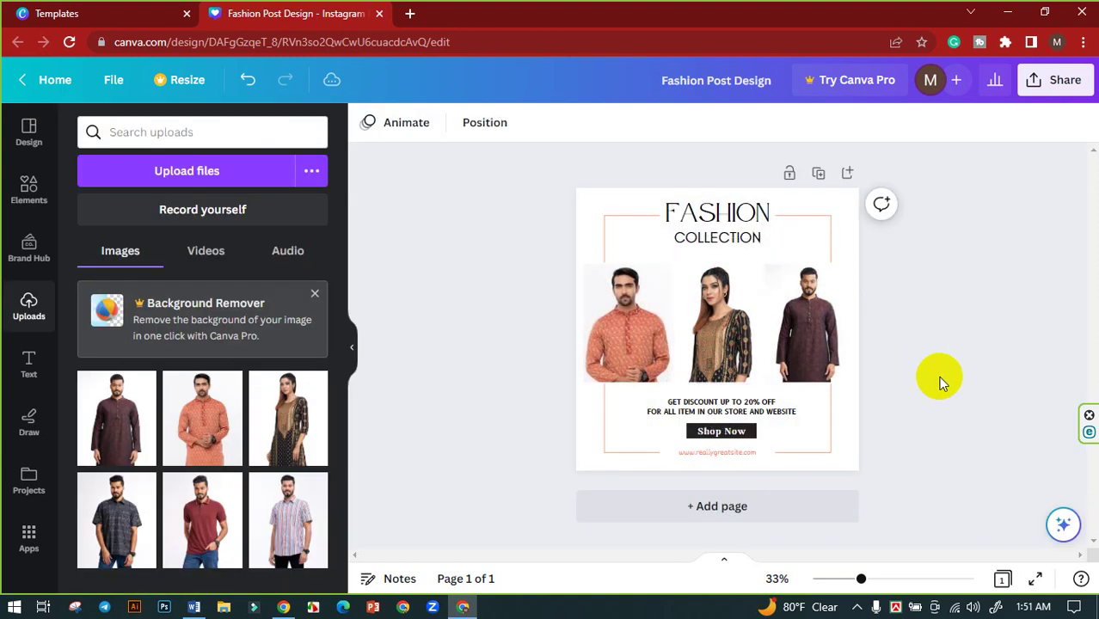
Try enlarging the dark maroon panjabi photo inside the right frame without repositioning it, and undo that crop.
click(823, 331)
double_click(810, 343)
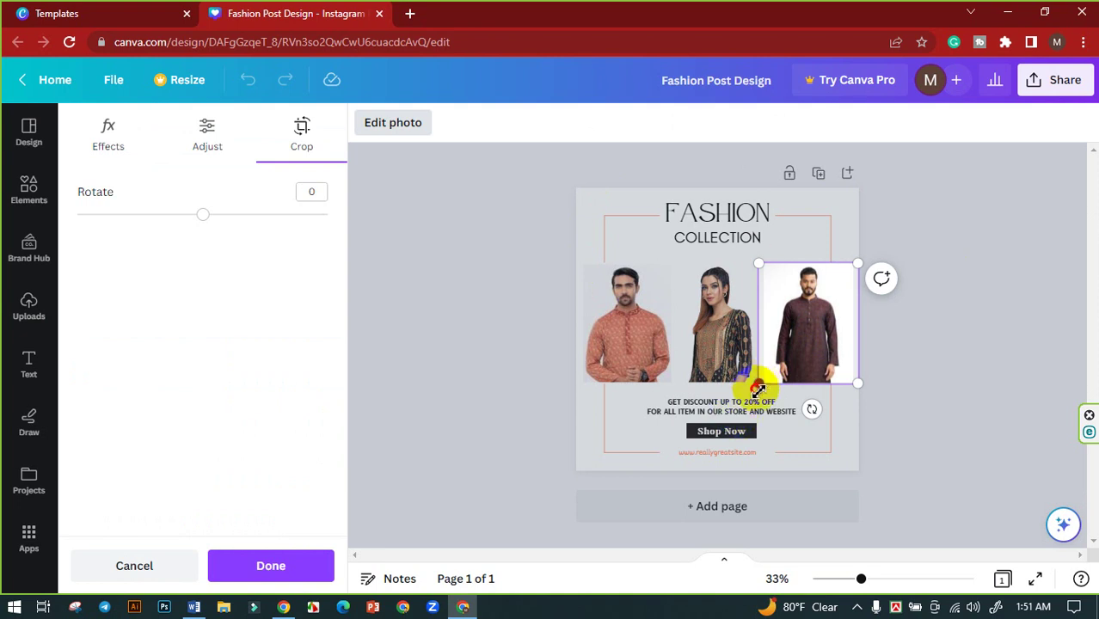
drag(758, 388, 714, 438)
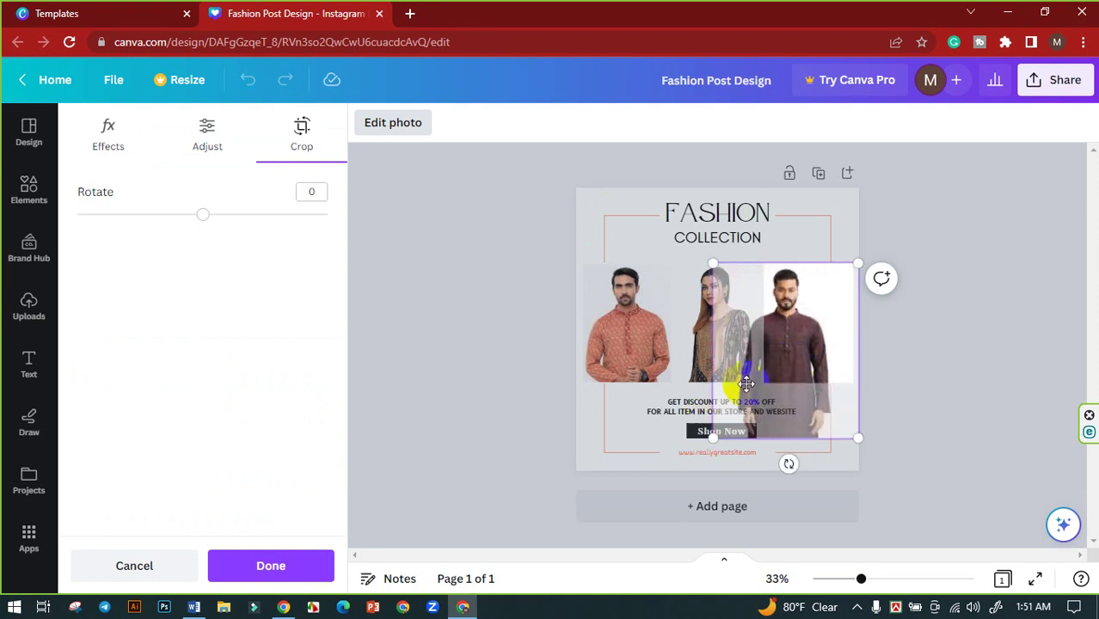
click(948, 392)
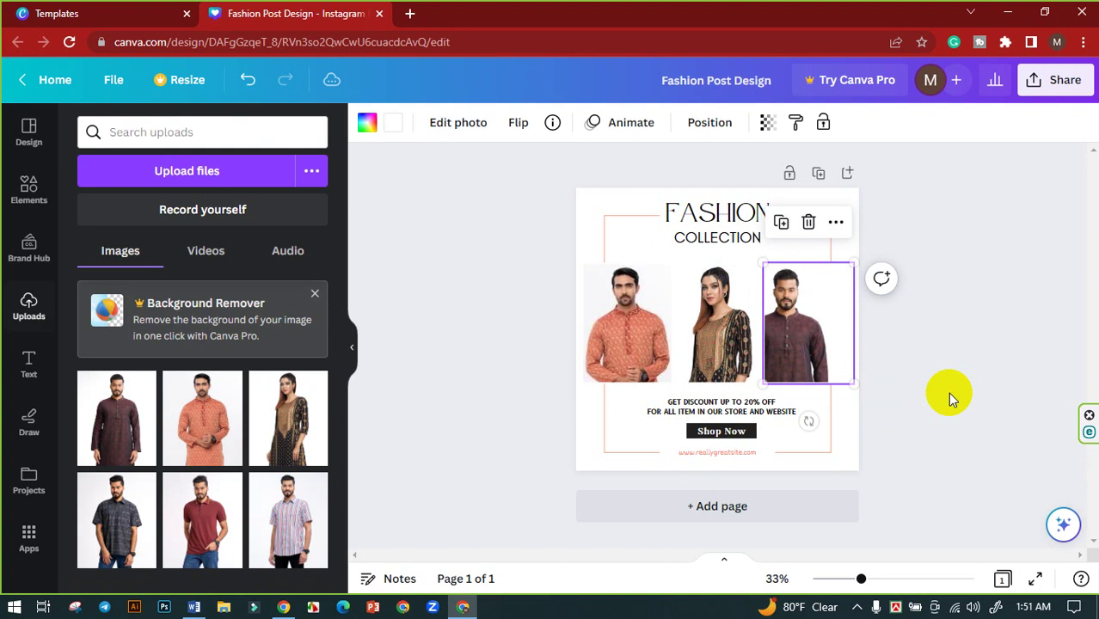
click(948, 392)
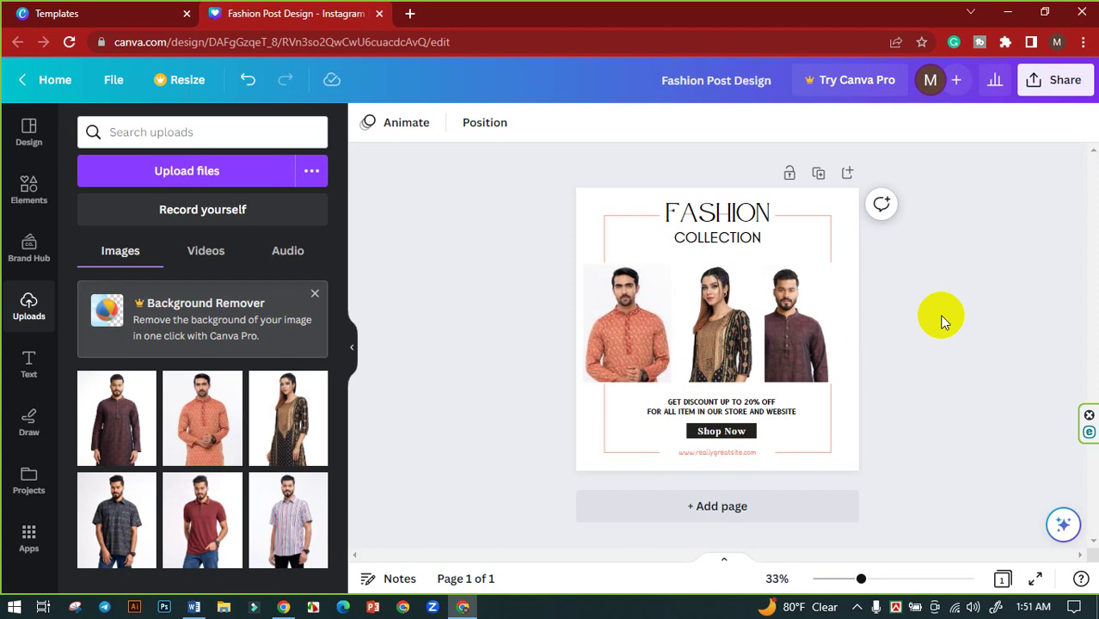
key(ctrl+z)
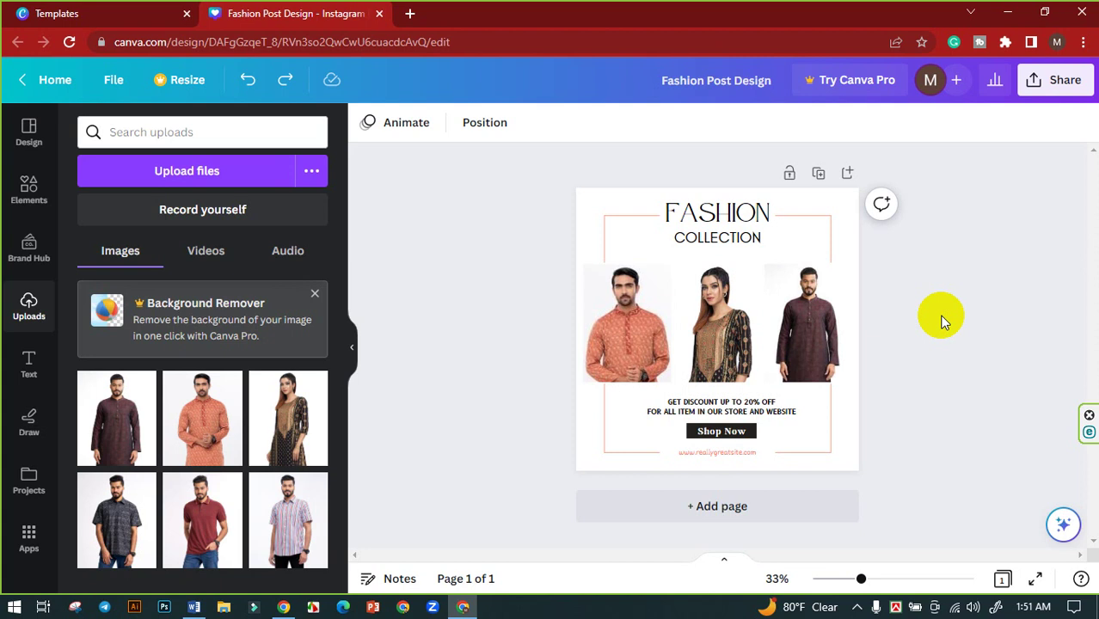
Enlarge the dark maroon panjabi photo inside the right frame and reposition it so the man's head and upper body fill the crop.
click(826, 332)
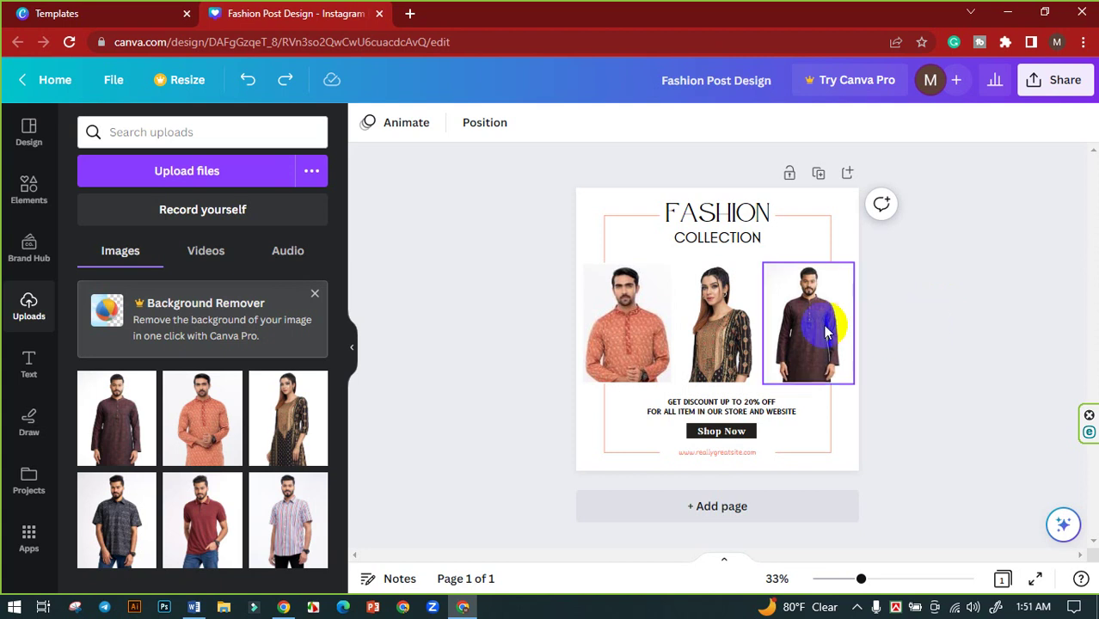
double_click(809, 342)
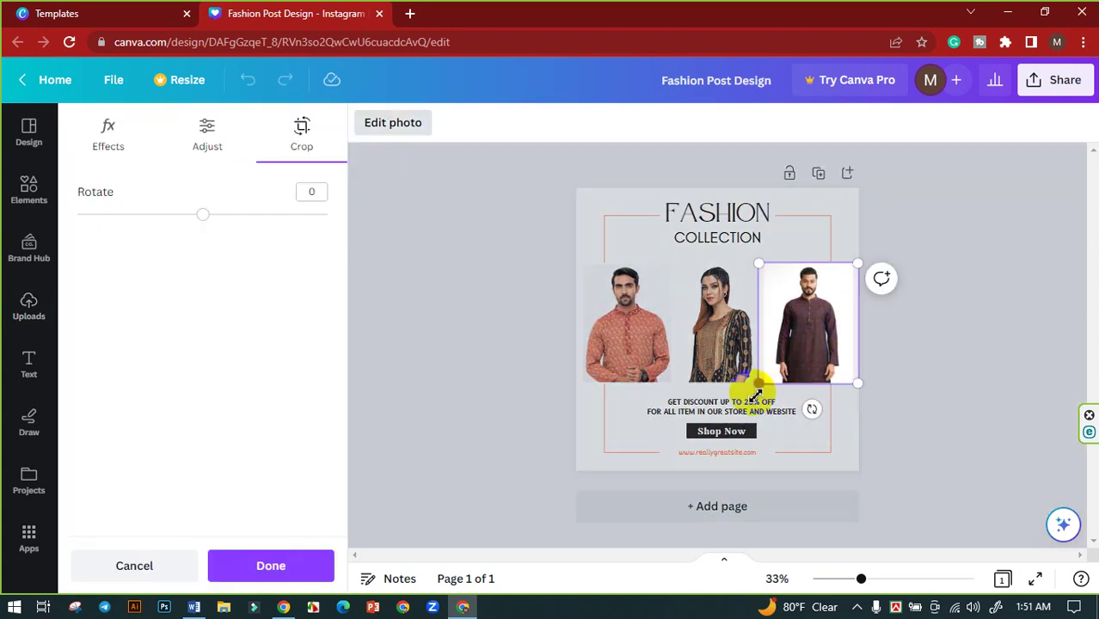
mouse_move(759, 385)
mouse_down()
mouse_move(699, 415)
mouse_move(712, 439)
mouse_up()
click(799, 357)
drag(825, 353, 827, 368)
click(983, 364)
click(962, 467)
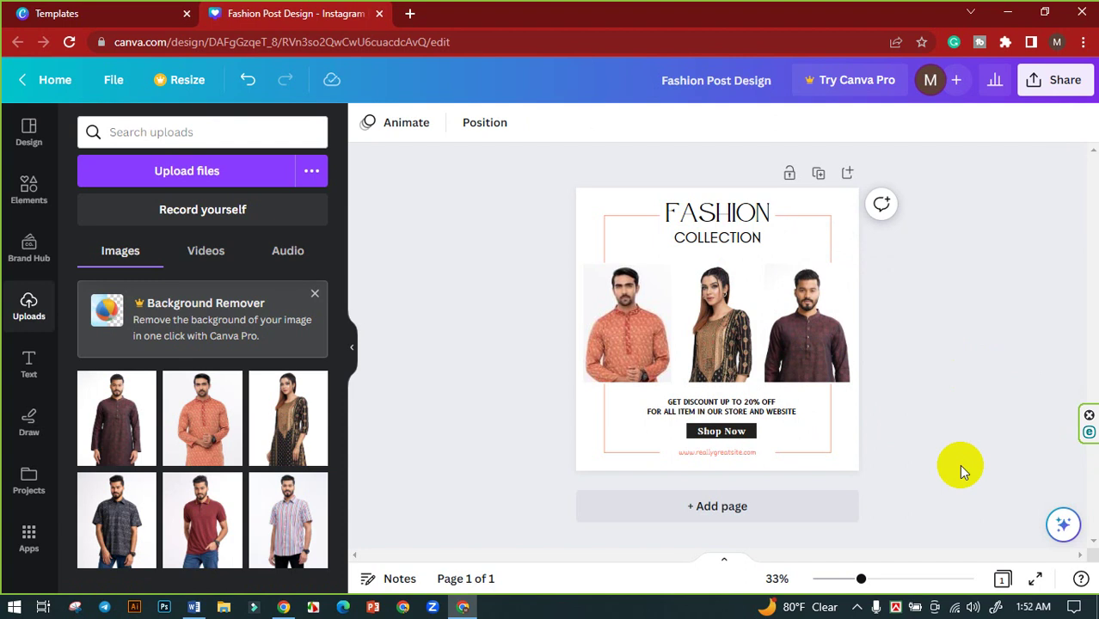
Change the main heading to "EID FASHION" and widen its text box so it fits on one line.
double_click(721, 213)
click(664, 214)
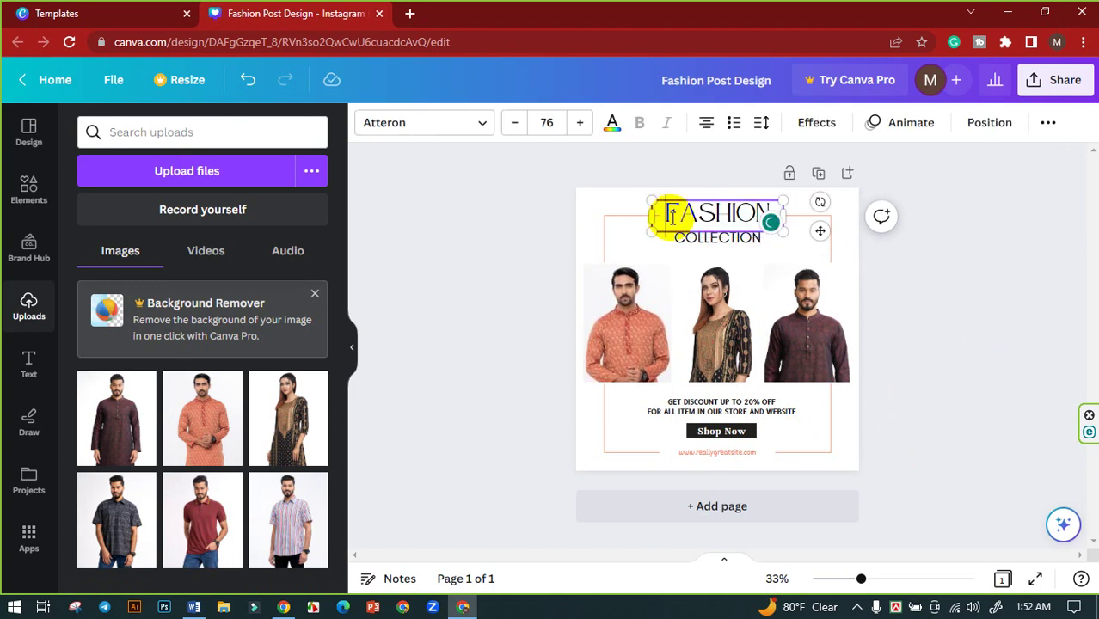
text(EID)
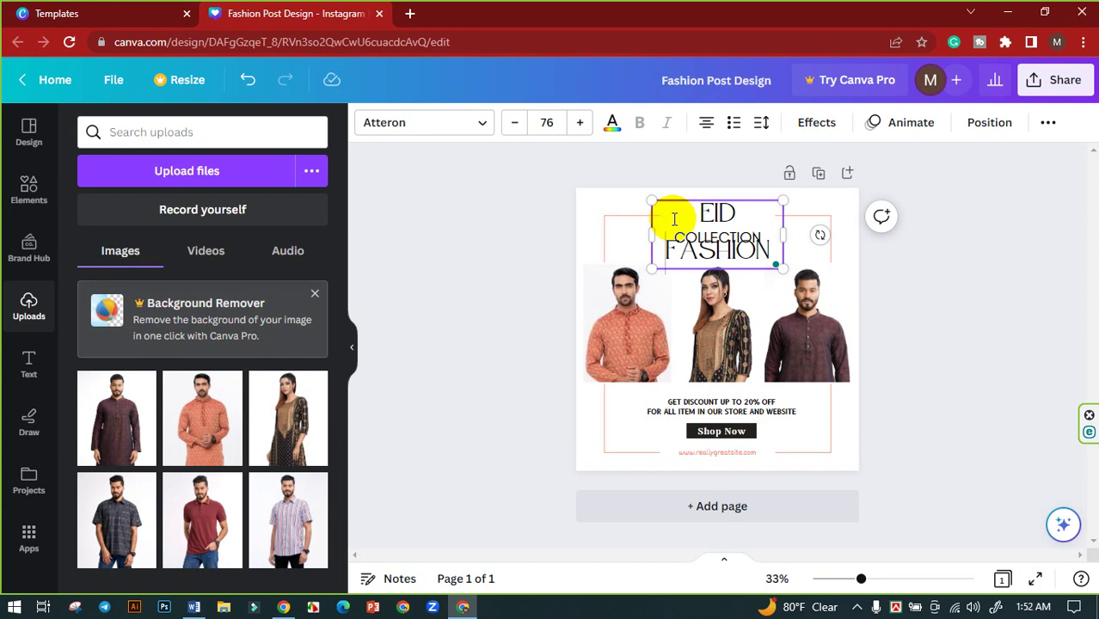
click(550, 221)
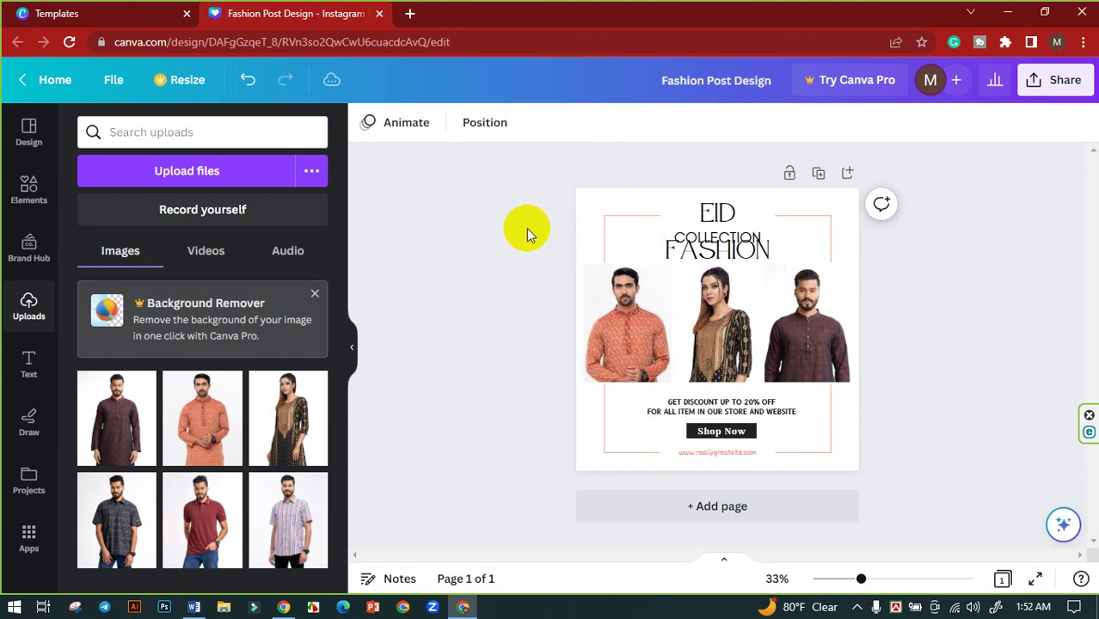
click(727, 216)
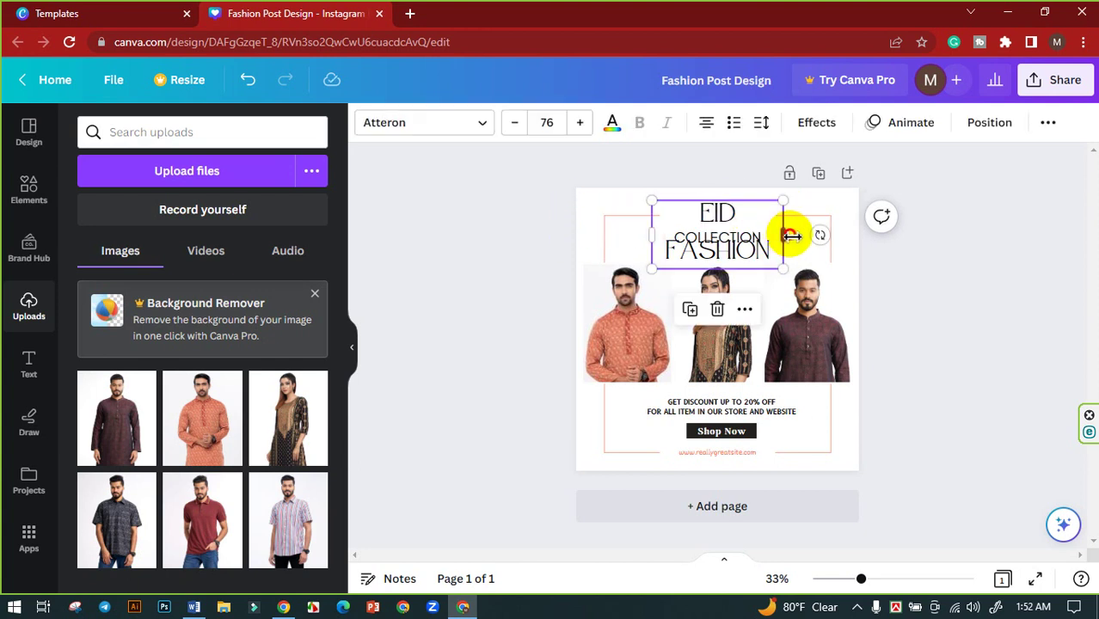
drag(790, 234, 808, 228)
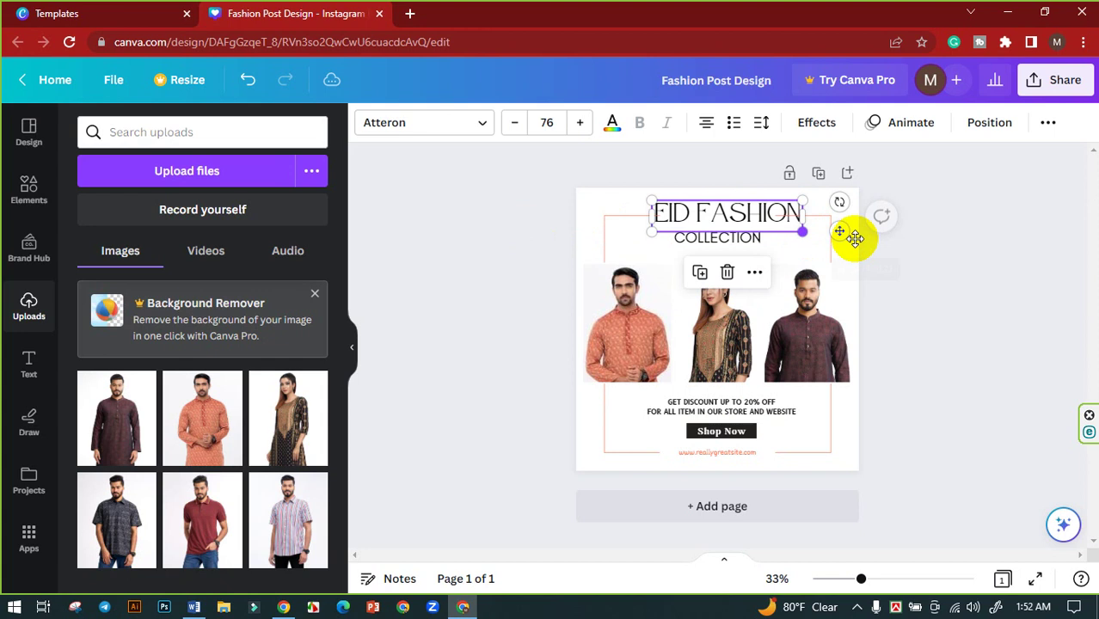
click(956, 247)
Center the "EID FASHION" heading horizontally on the page.
click(731, 215)
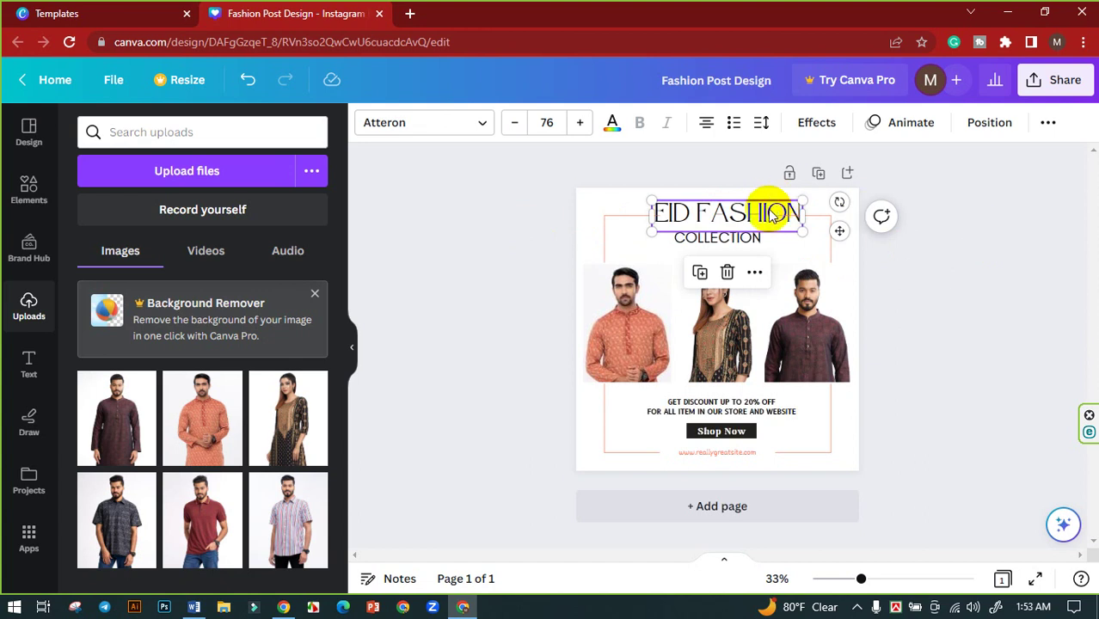
click(983, 129)
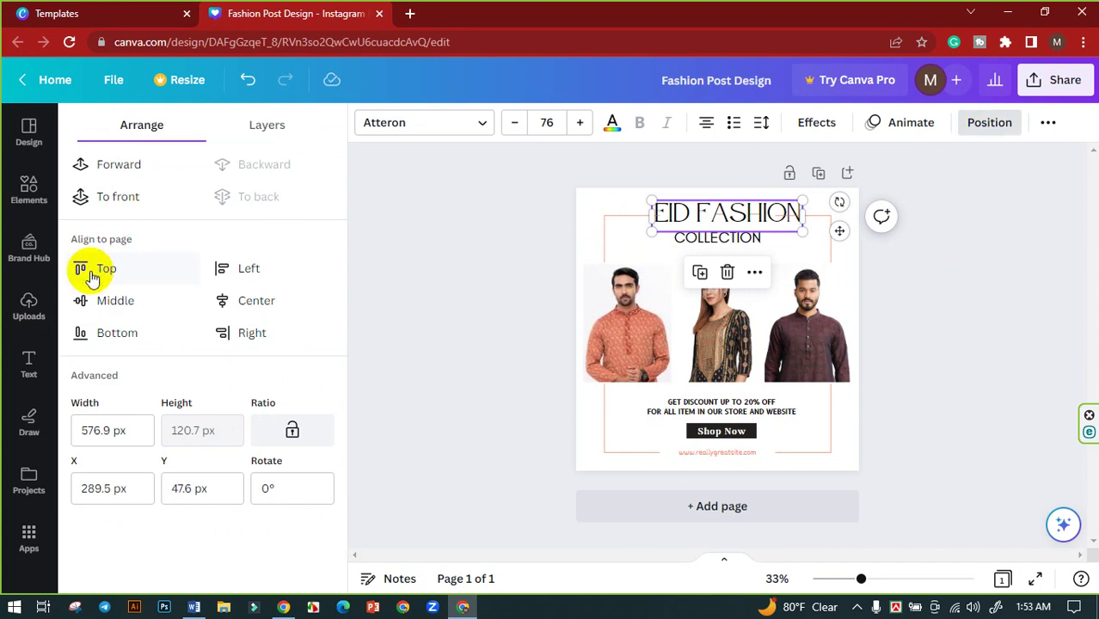
click(230, 300)
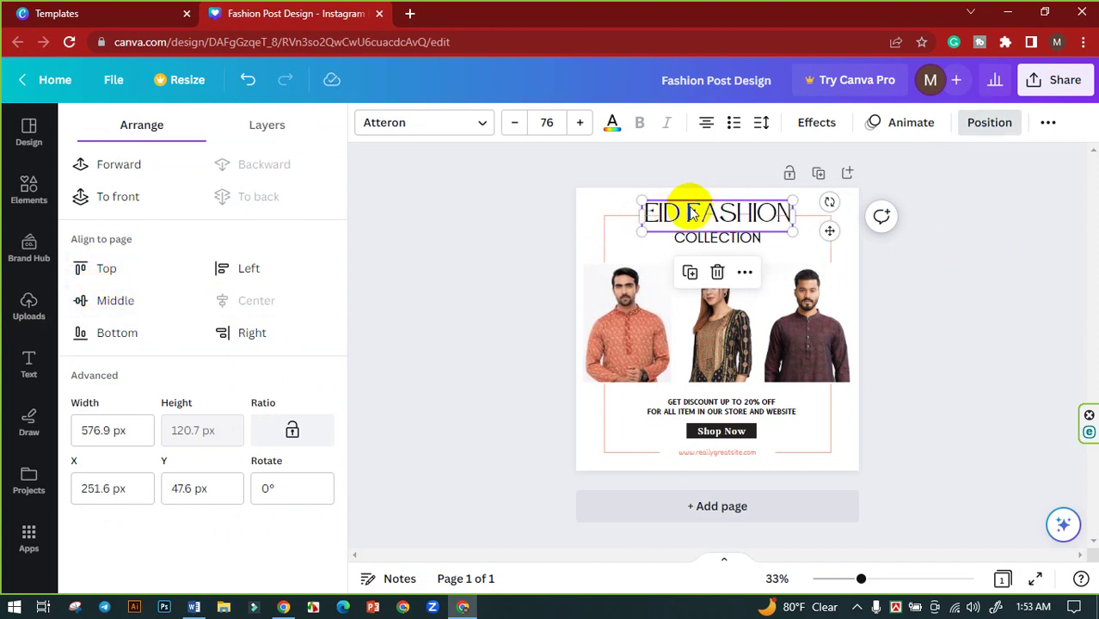
click(521, 242)
click(536, 227)
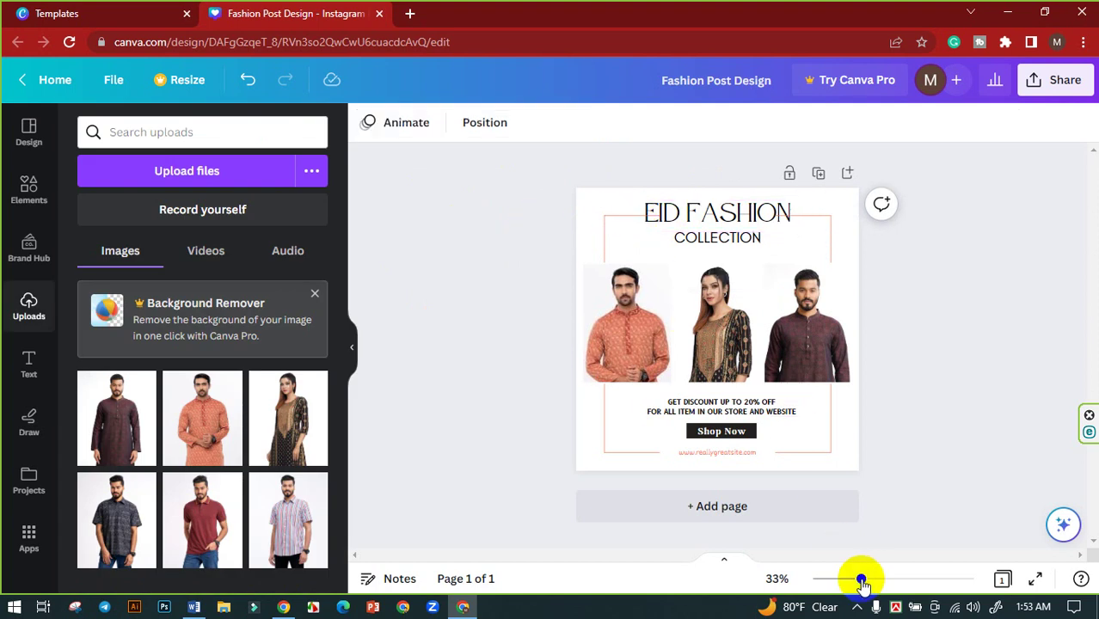
Shorten the orange border lines on both sides of the "EID FASHION" heading so they no longer overlap the letters.
drag(862, 583, 887, 579)
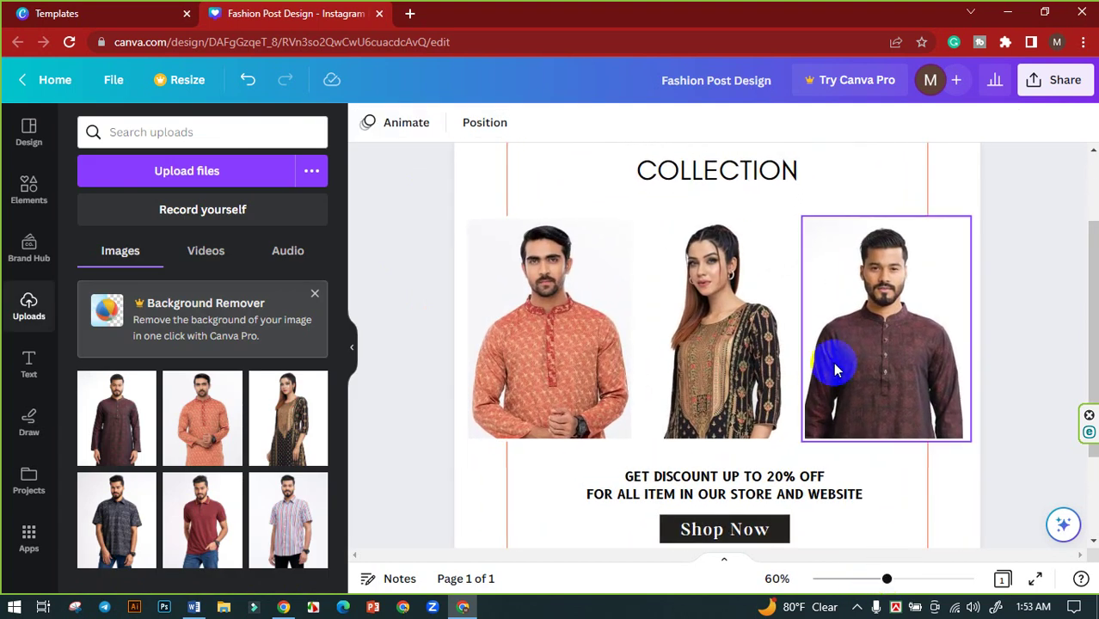
scroll(835, 370, up, 2)
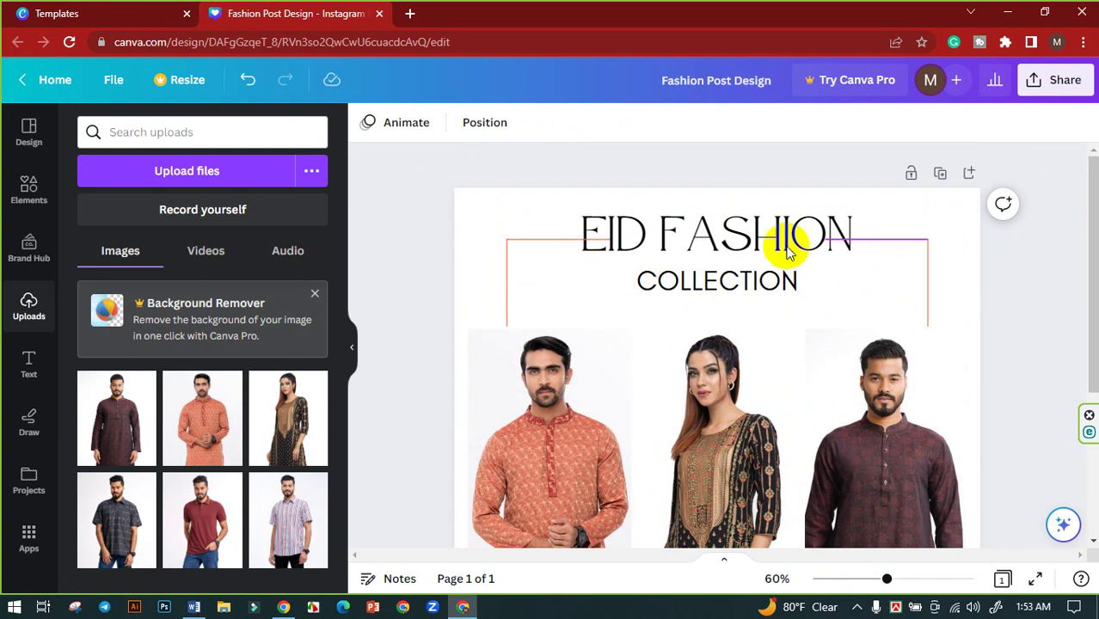
click(559, 241)
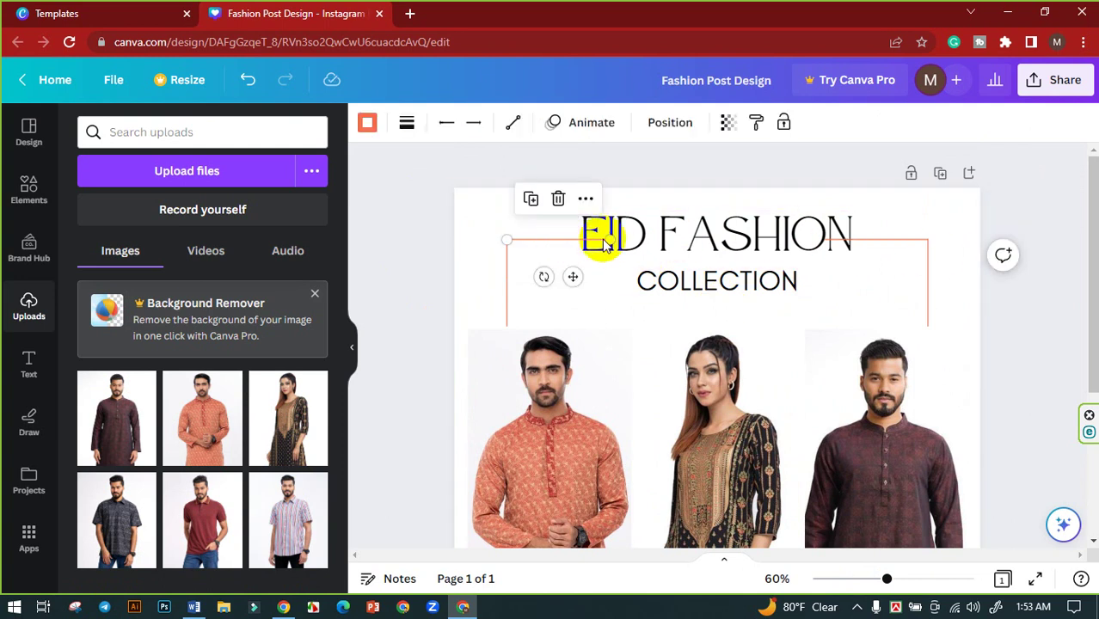
drag(610, 239, 559, 239)
click(407, 270)
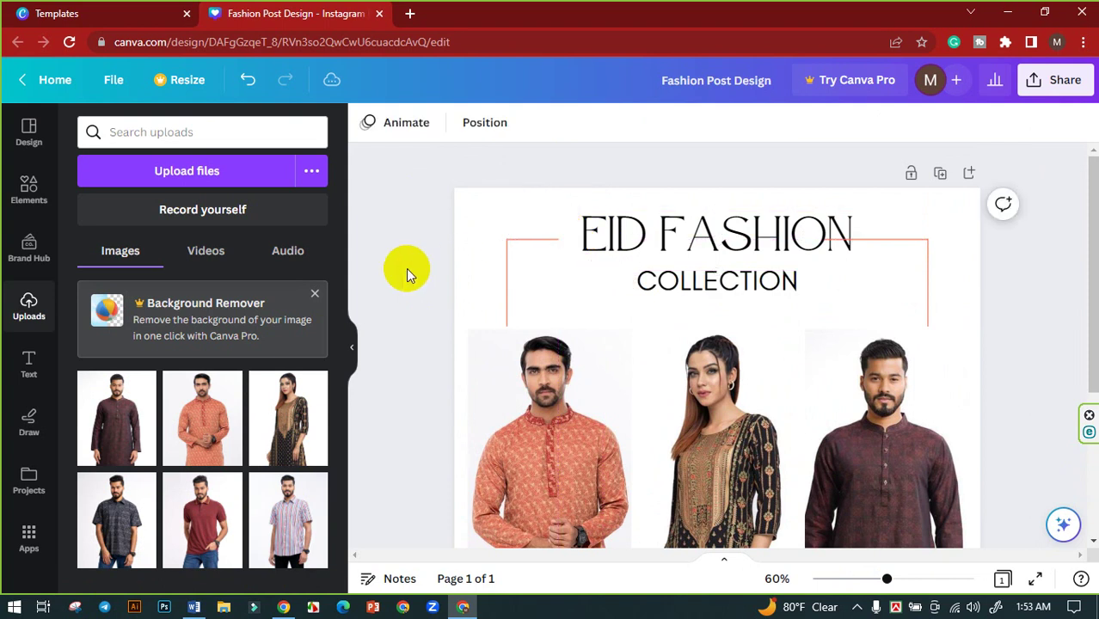
click(824, 242)
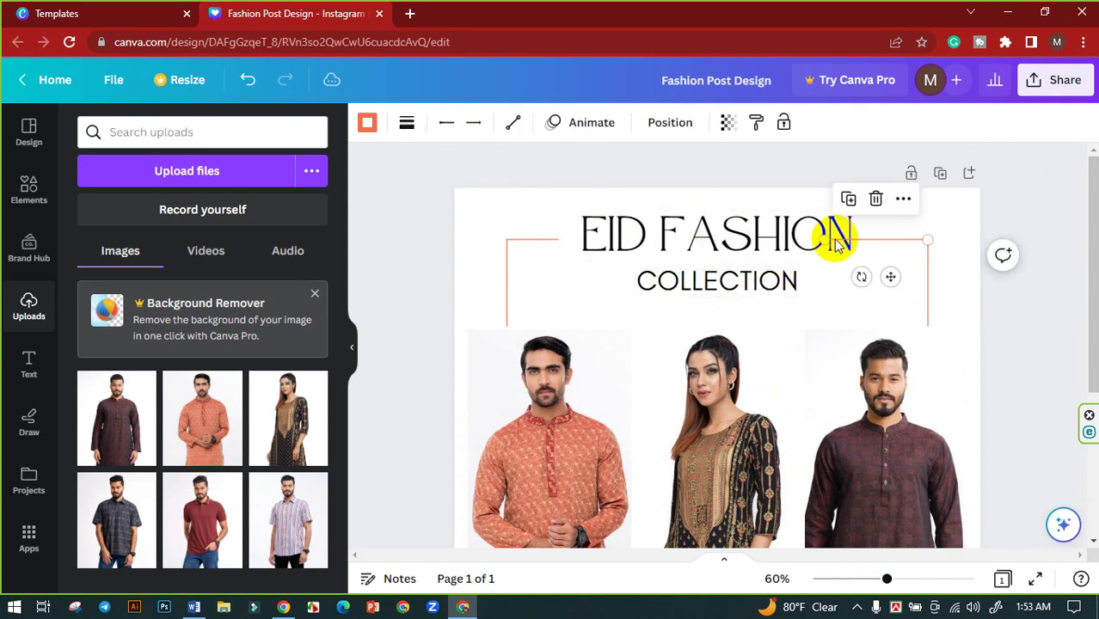
drag(826, 240, 874, 244)
click(890, 264)
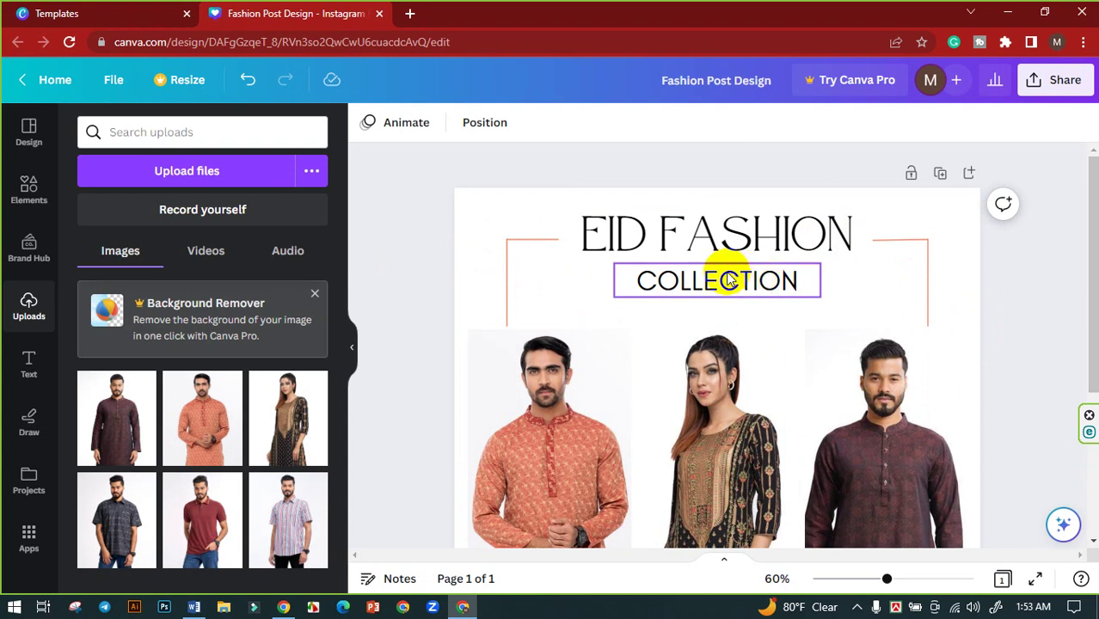
Change the subheading to "EXCLUSIVE COLLECTION" and widen its text box so it fits on one line.
double_click(659, 281)
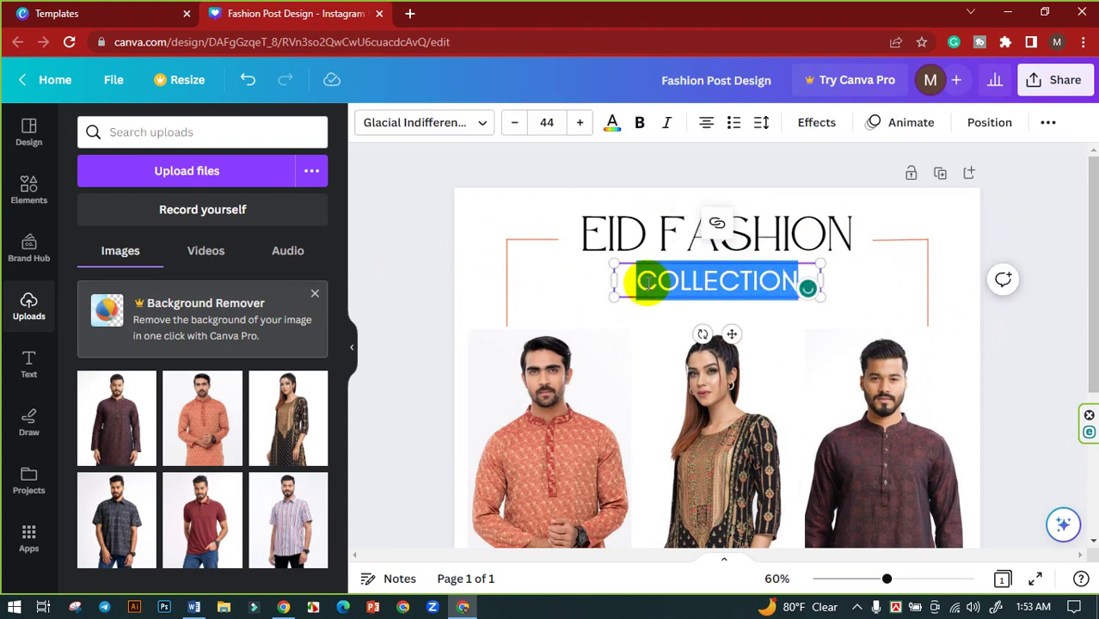
click(647, 284)
text(EX)
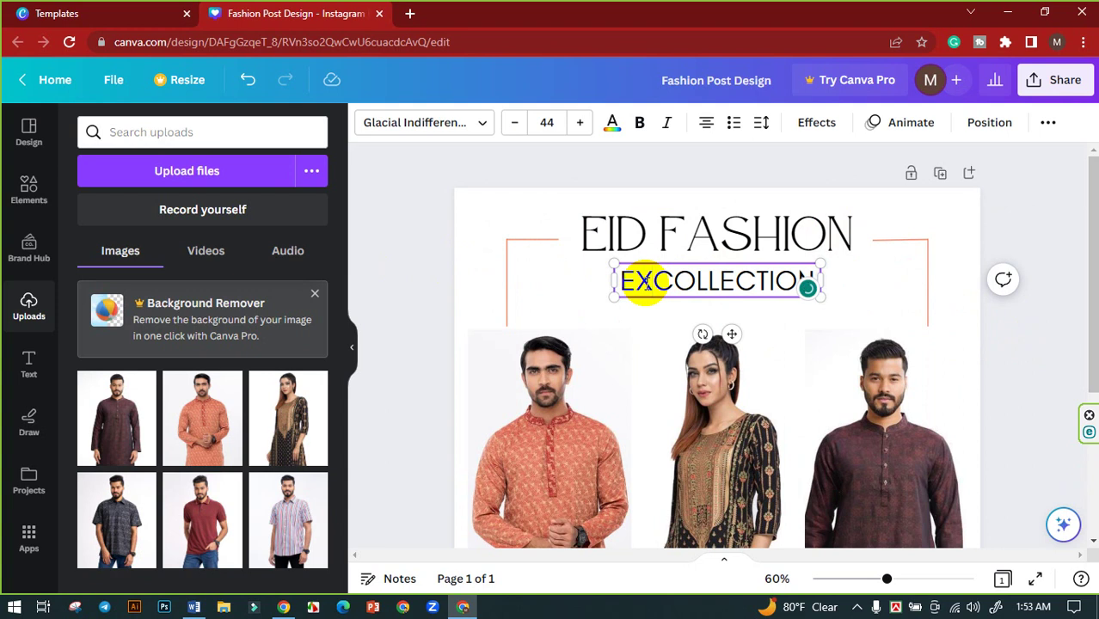
text(CLUSIV)
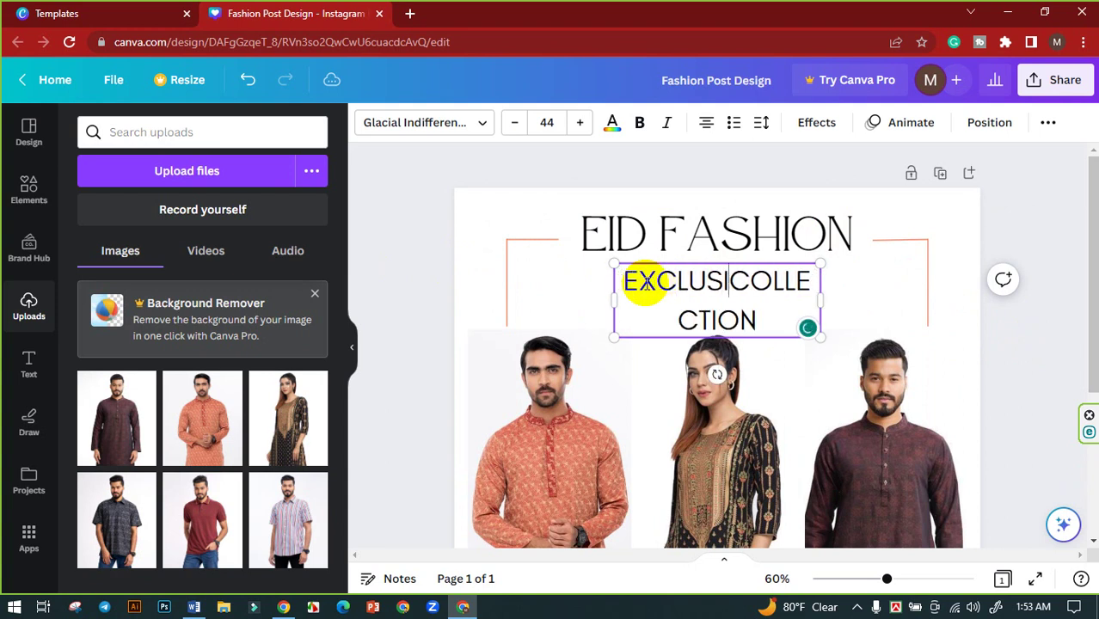
text(E)
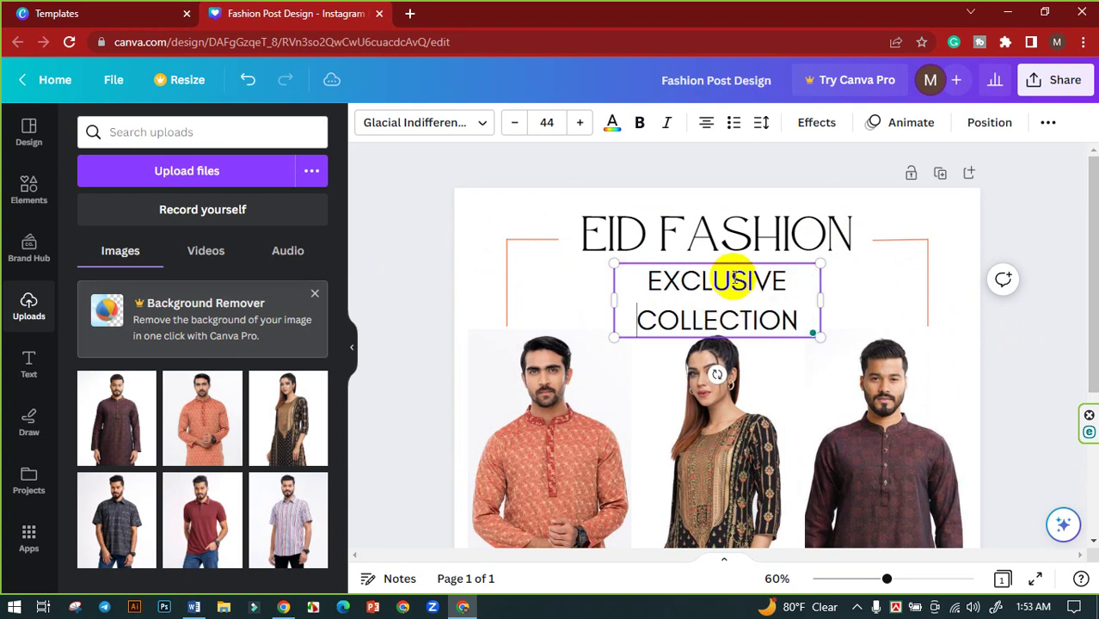
drag(845, 301, 947, 293)
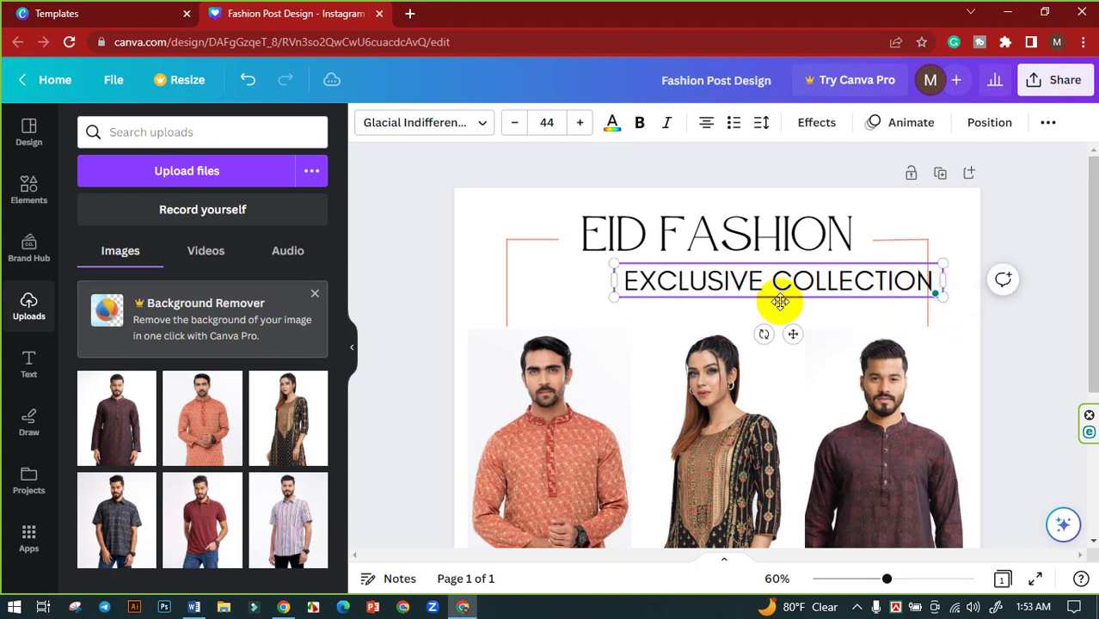
Center the "EXCLUSIVE COLLECTION" subheading horizontally on the page.
drag(792, 331, 790, 332)
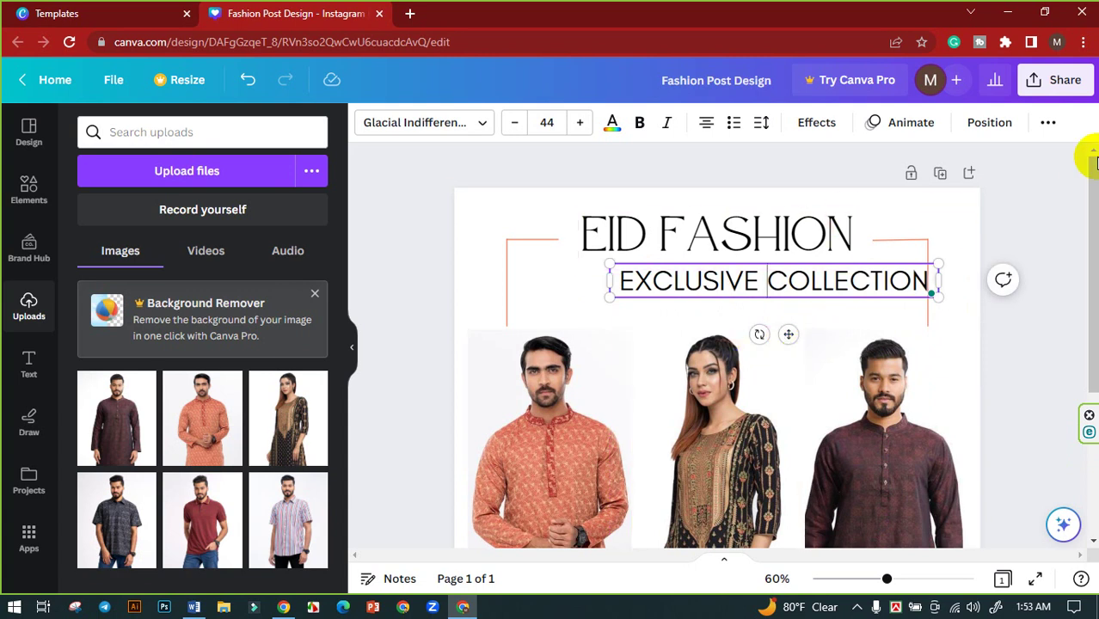
click(1041, 277)
click(877, 277)
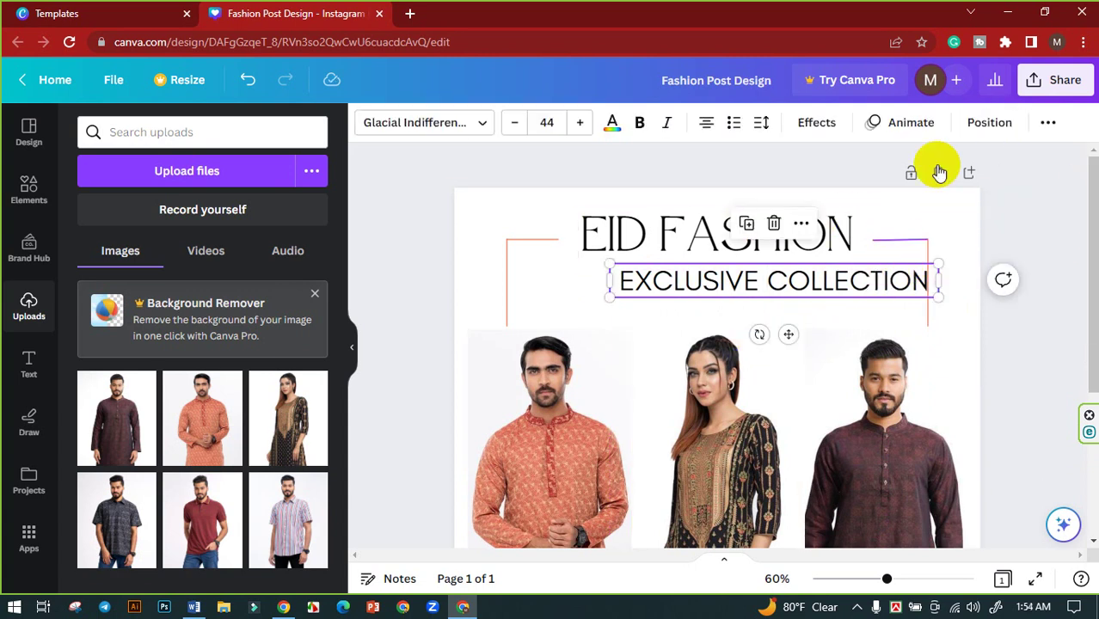
click(990, 123)
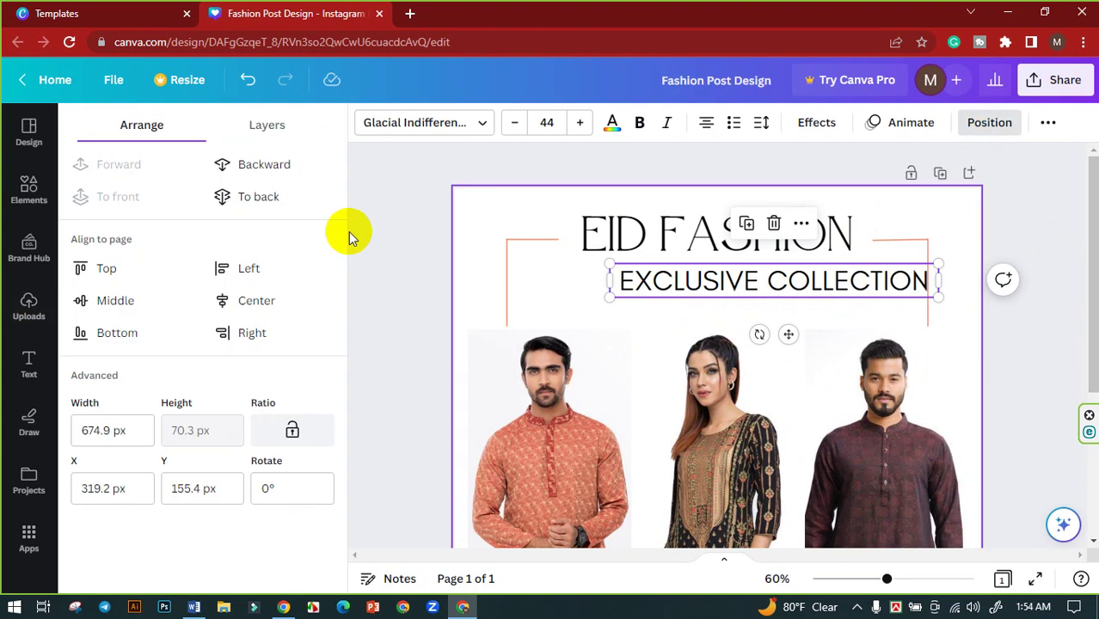
click(236, 301)
click(429, 260)
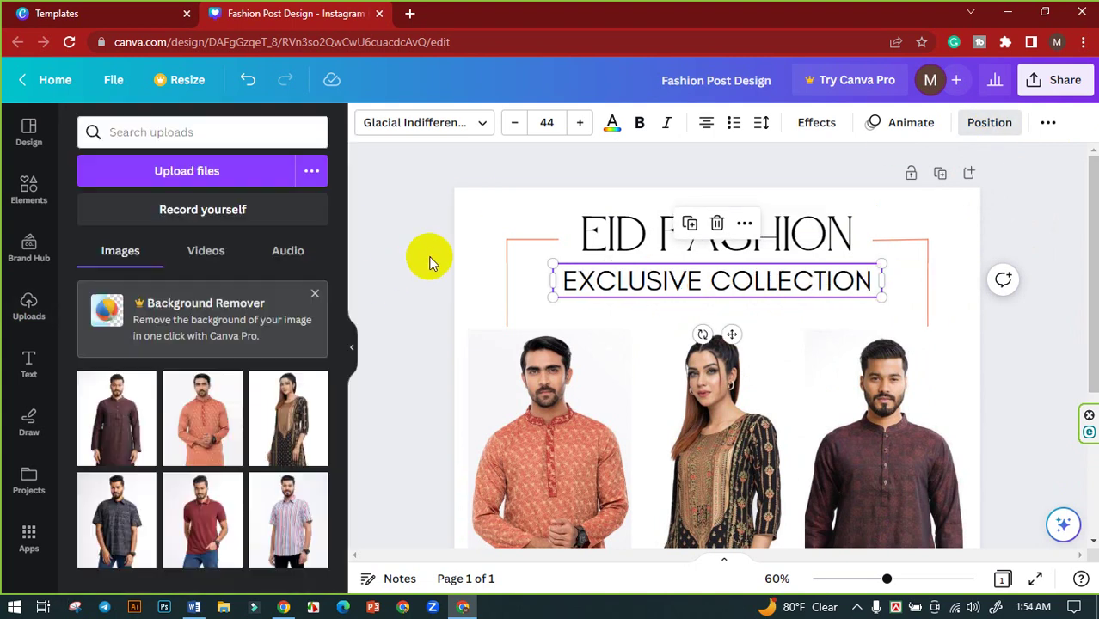
Reduce the font size of the "EXCLUSIVE COLLECTION" subheading to 38.
click(666, 284)
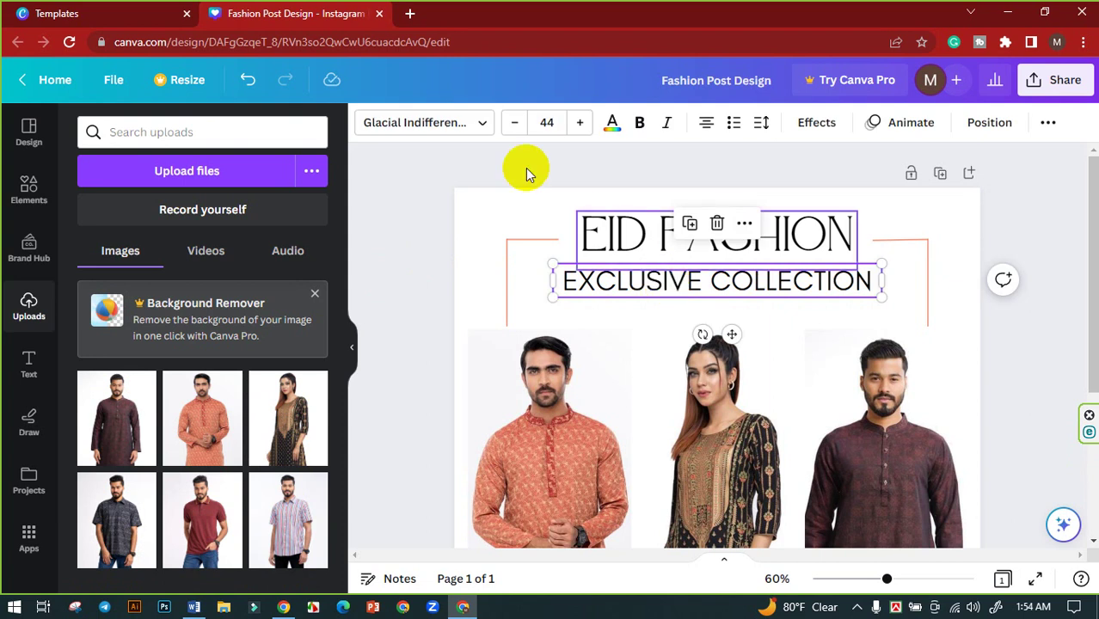
click(512, 125)
click(512, 124)
click(512, 125)
click(512, 126)
click(512, 126)
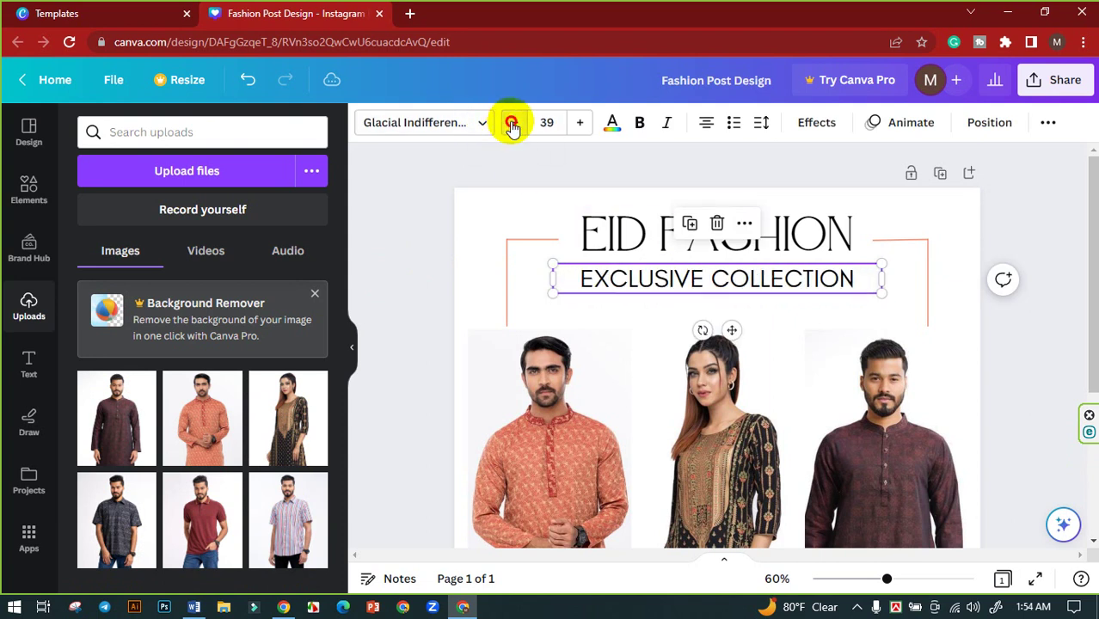
click(513, 127)
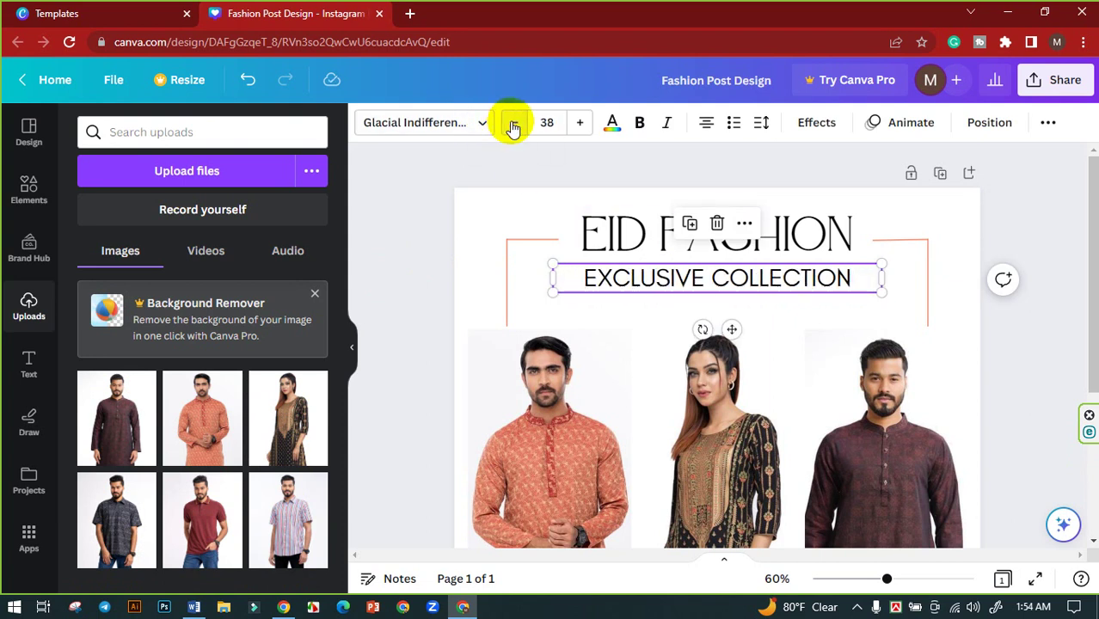
Delete the line "FOR ALL ITEM IN OUR STORE AND WEBSITE" from the discount text, leaving no empty line beneath it.
click(433, 191)
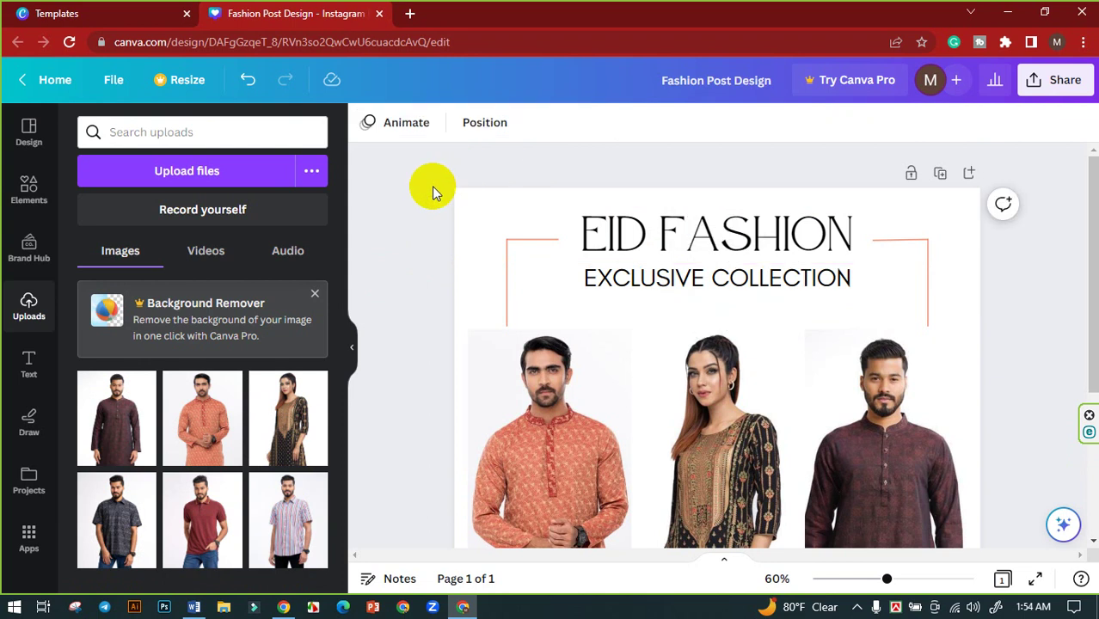
scroll(433, 191, down, 2)
scroll(846, 319, up, 1)
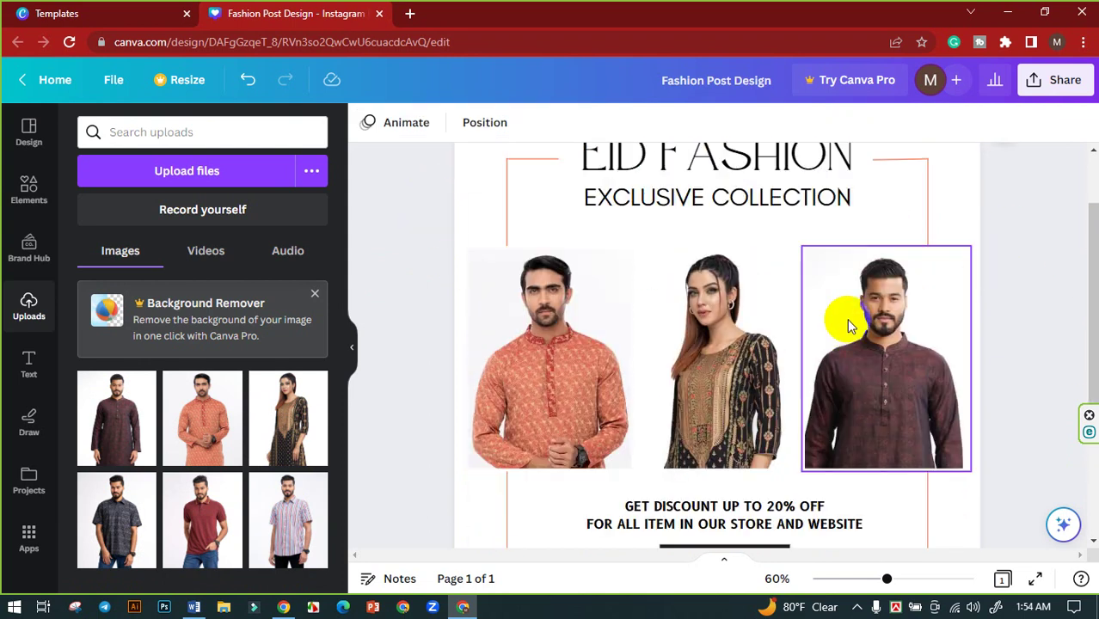
scroll(831, 324, down, 2)
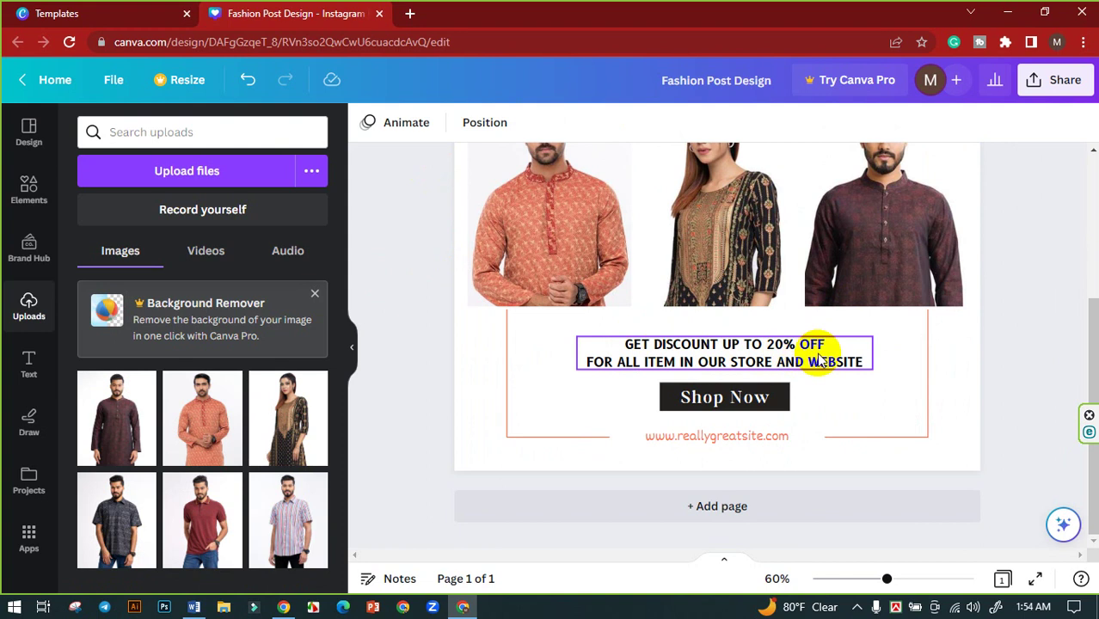
click(694, 362)
click(600, 362)
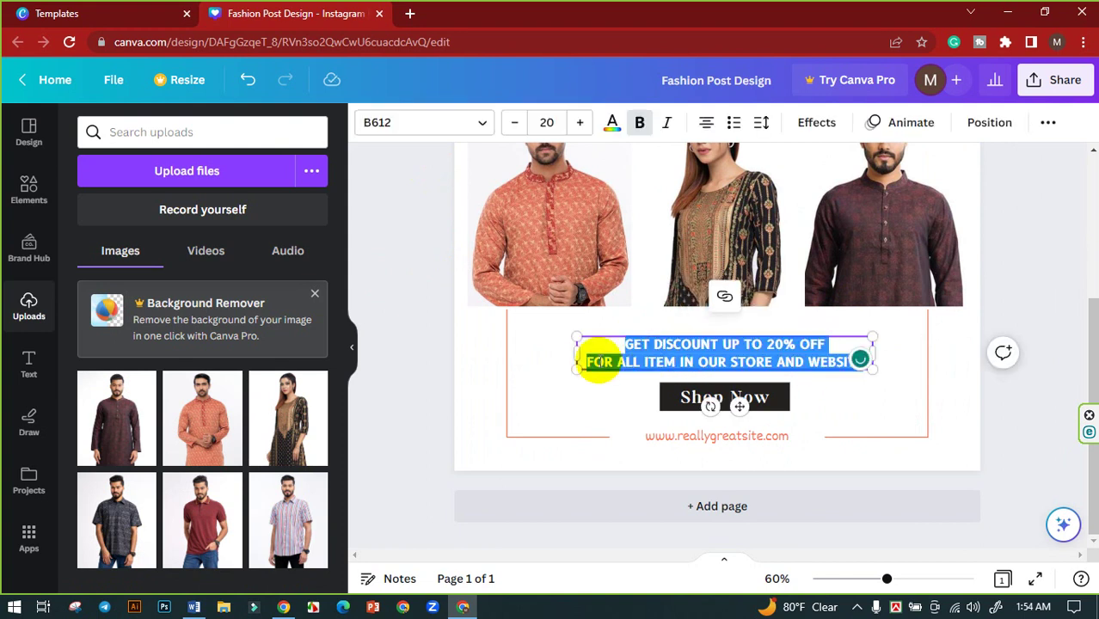
click(592, 362)
drag(588, 362, 869, 388)
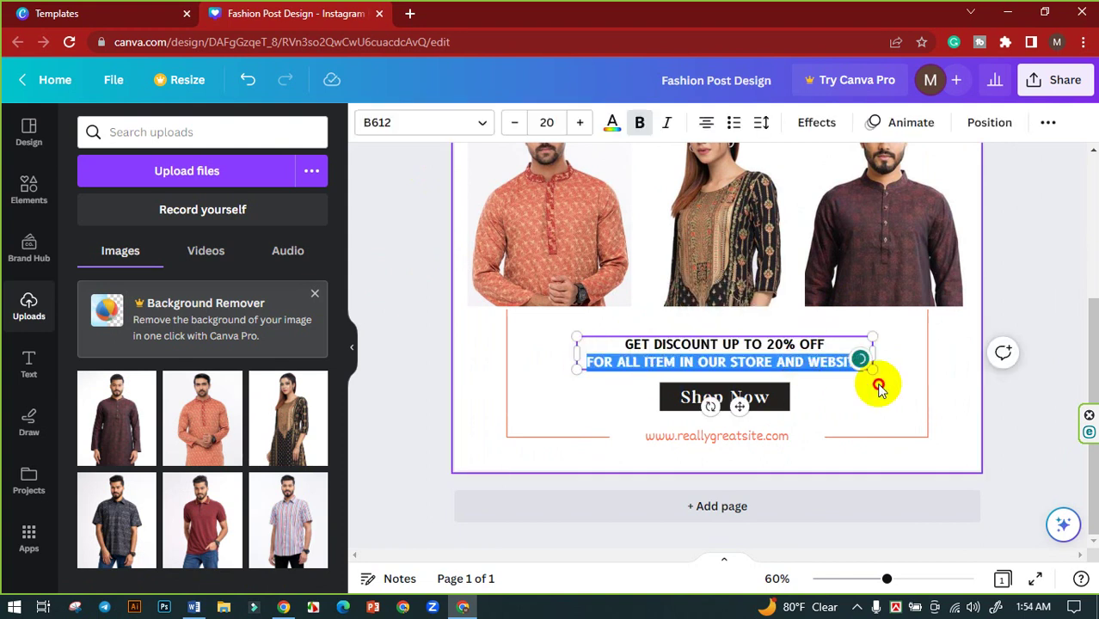
key(BackSpace)
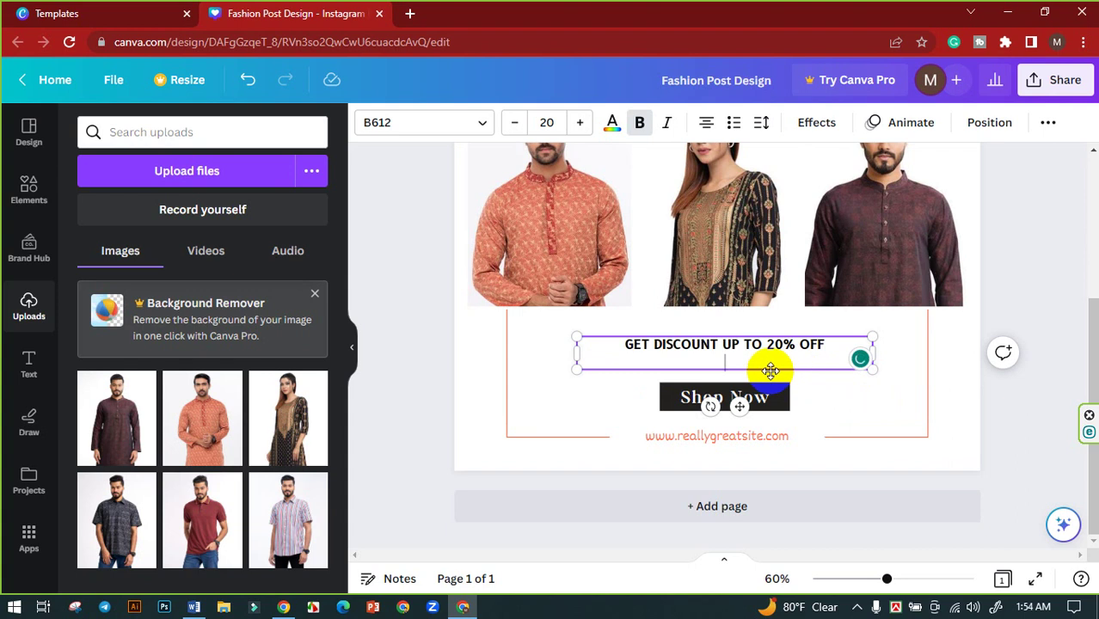
key(BackSpace)
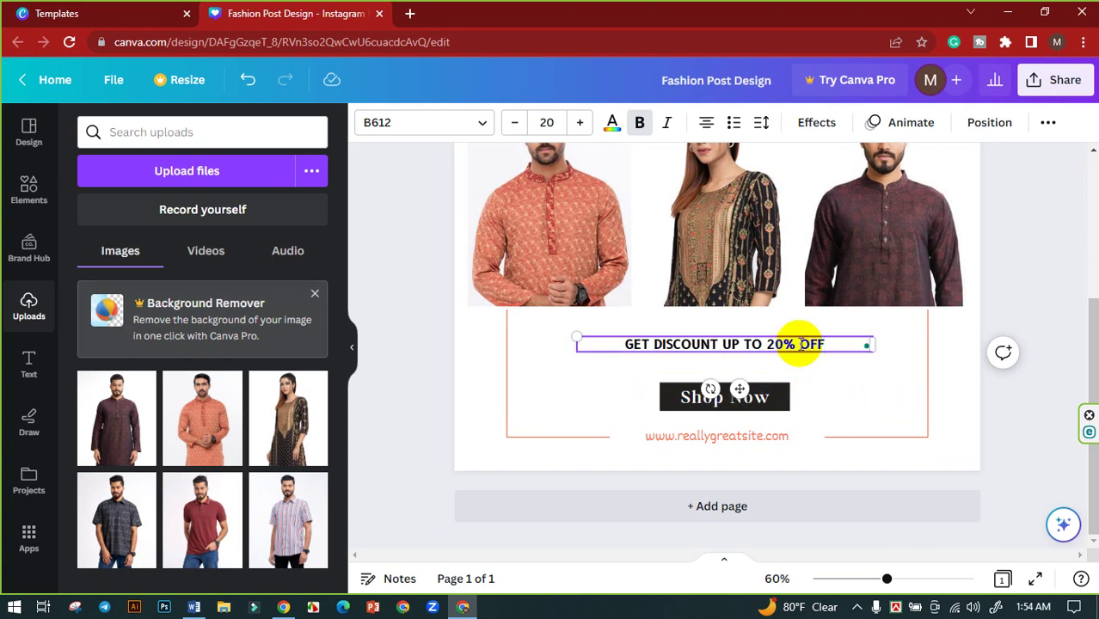
Try adding the "GLOW" font combination as a style for the discount text.
drag(833, 344, 610, 350)
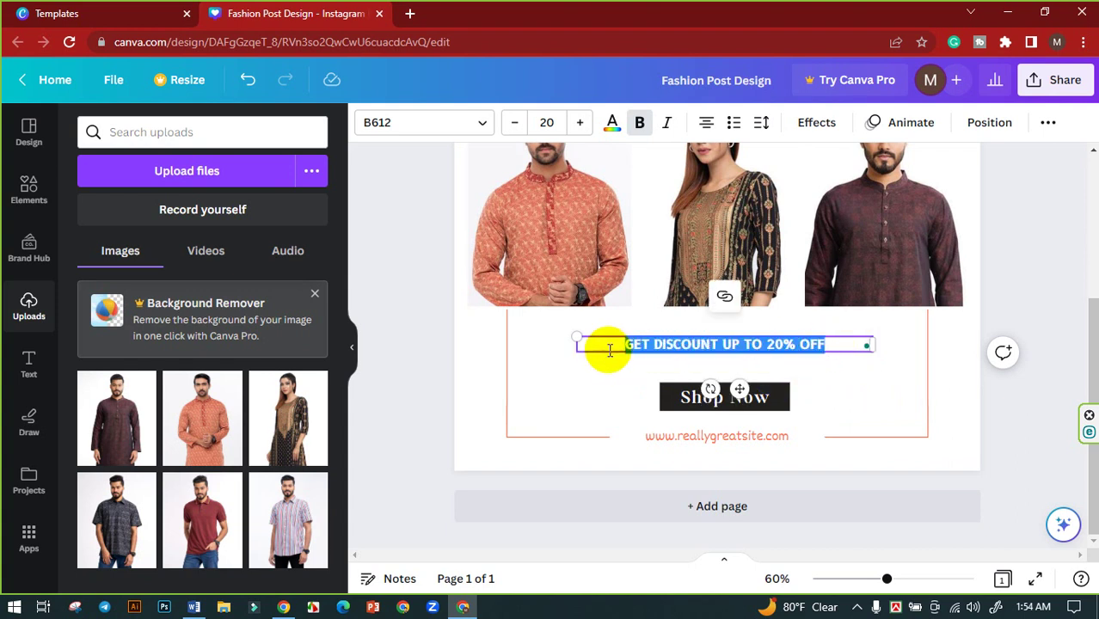
click(31, 362)
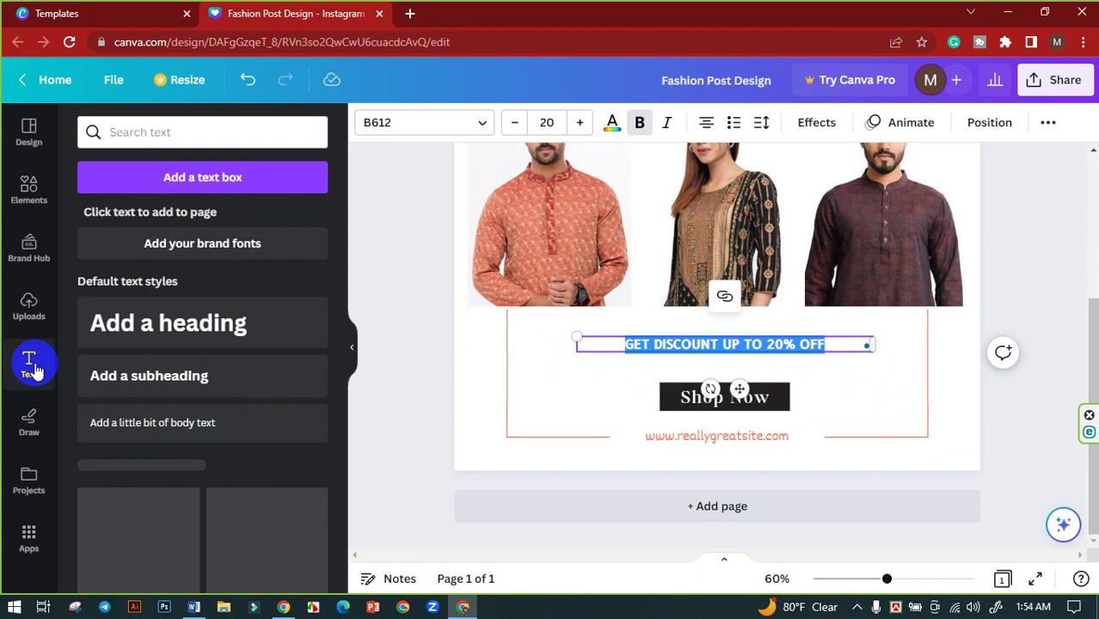
scroll(126, 449, down, 2)
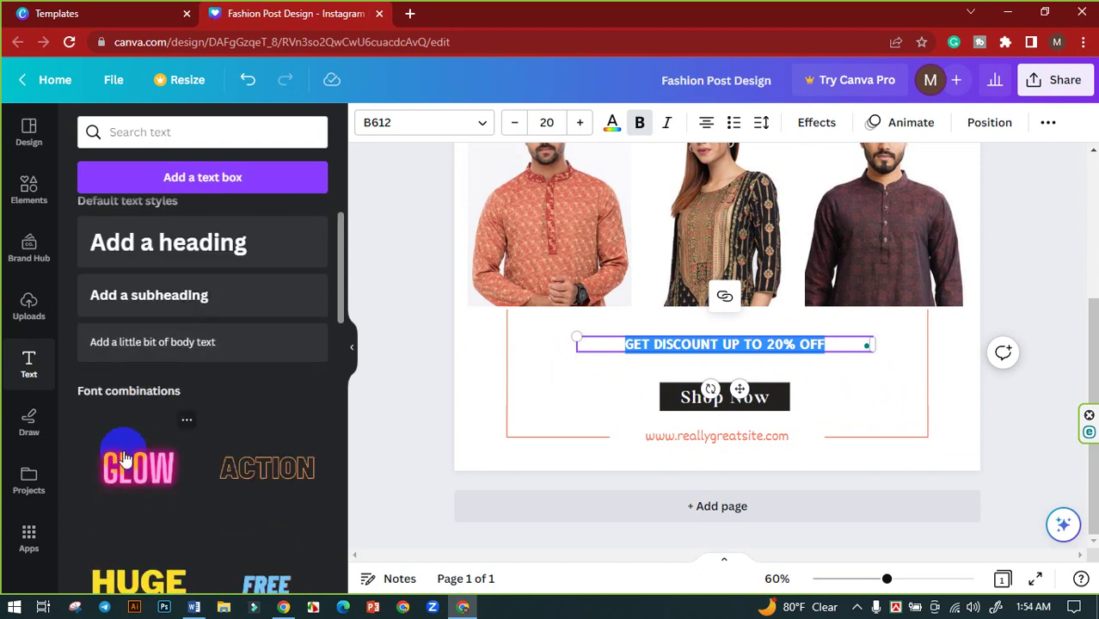
click(138, 472)
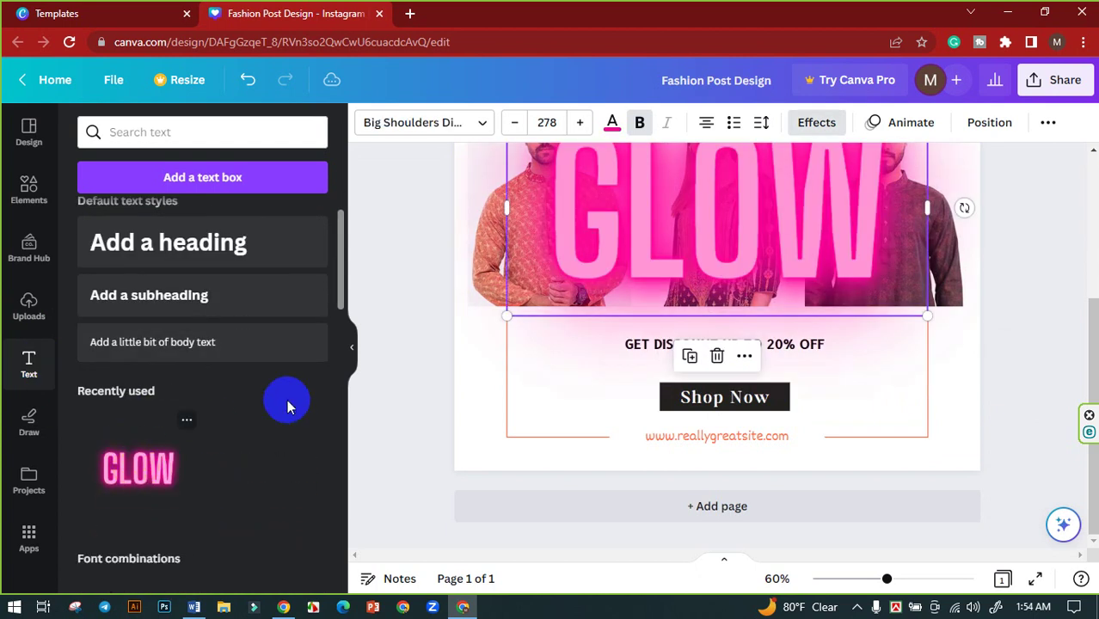
scroll(172, 425, down, 5)
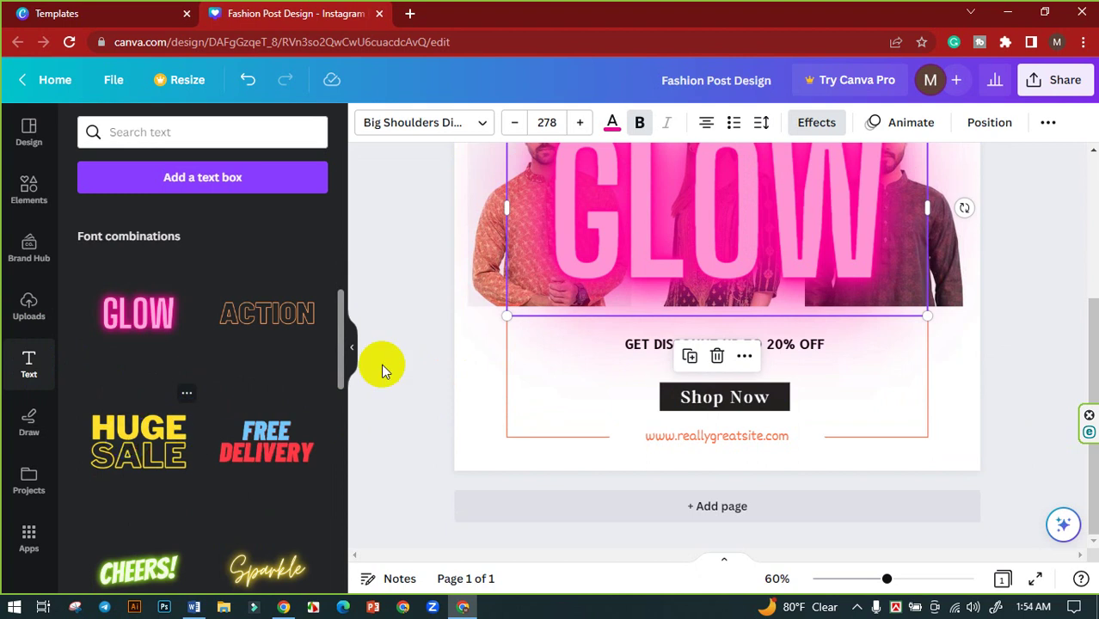
Delete the large pink "GLOW" text covering the product photos.
scroll(469, 361, up, 4)
click(811, 345)
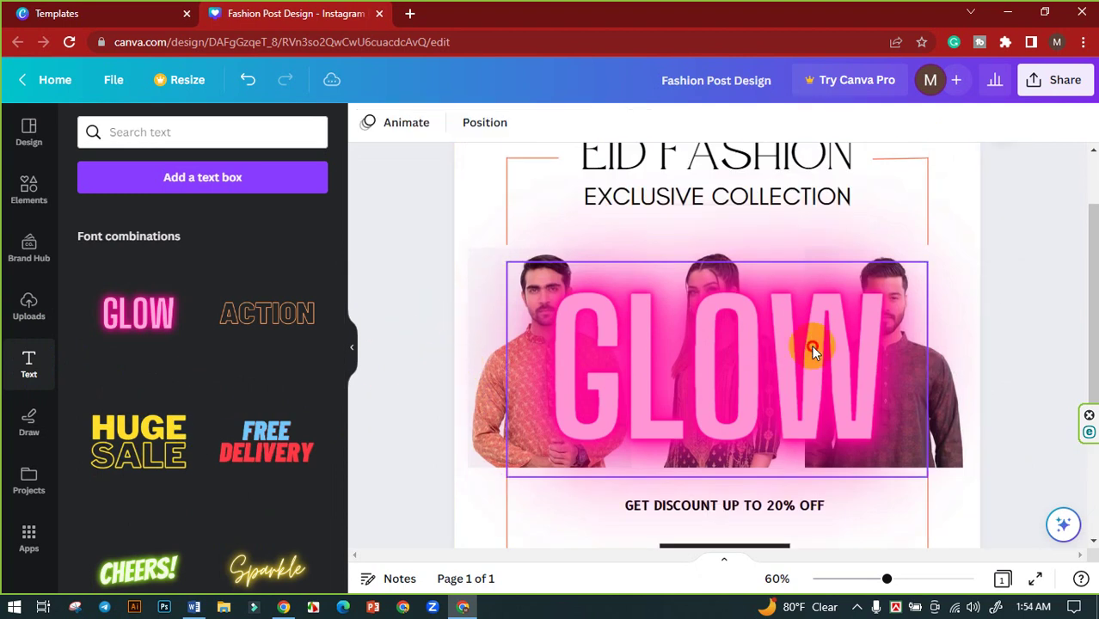
click(812, 346)
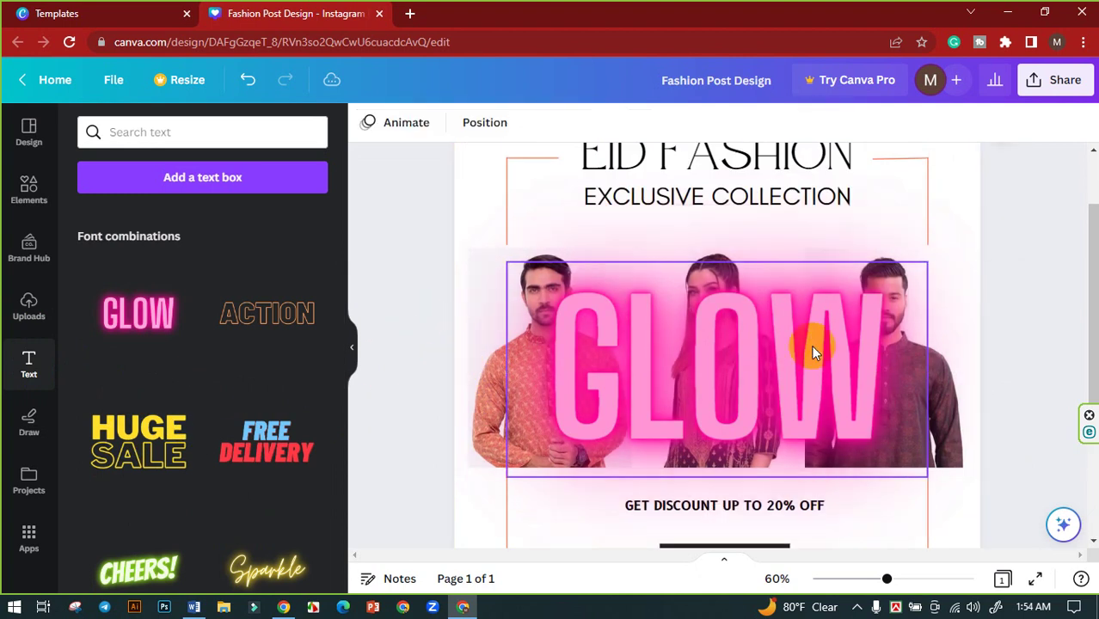
click(759, 346)
click(759, 346)
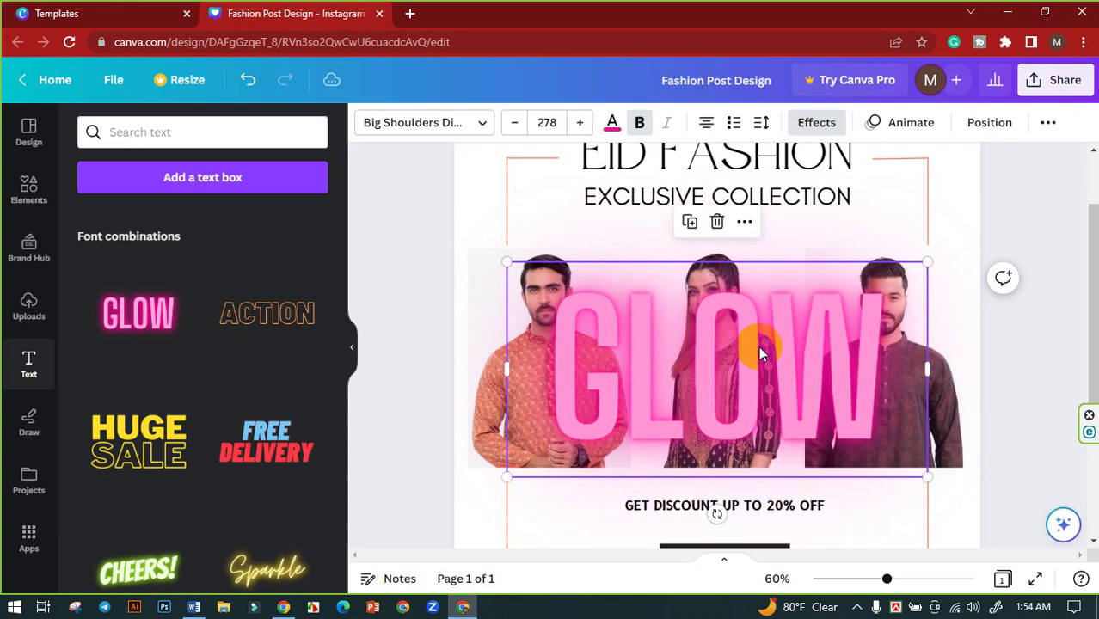
key(Delete)
Increase the font size of only the "20%" in the discount line to 36.
scroll(759, 353, down, 3)
click(721, 343)
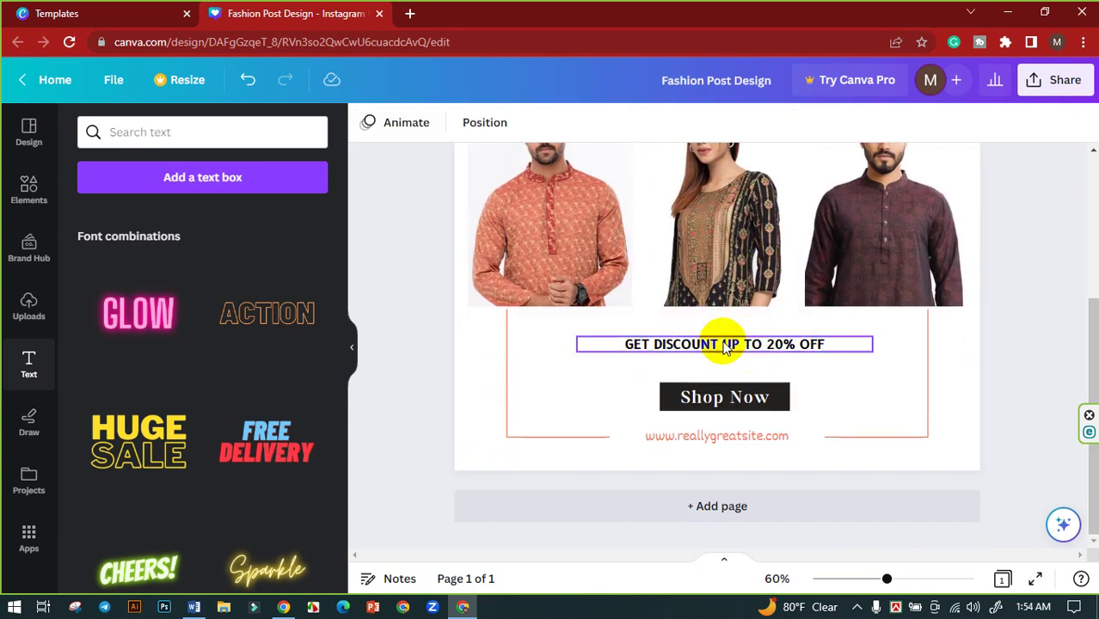
drag(757, 344, 613, 344)
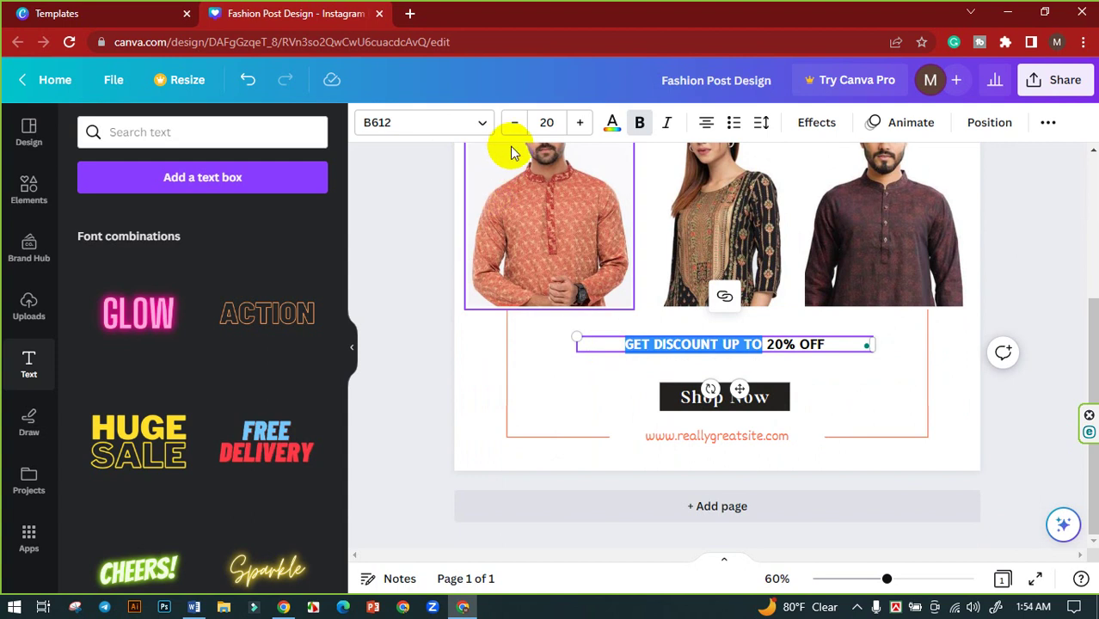
drag(768, 344, 795, 344)
click(580, 122)
click(580, 122)
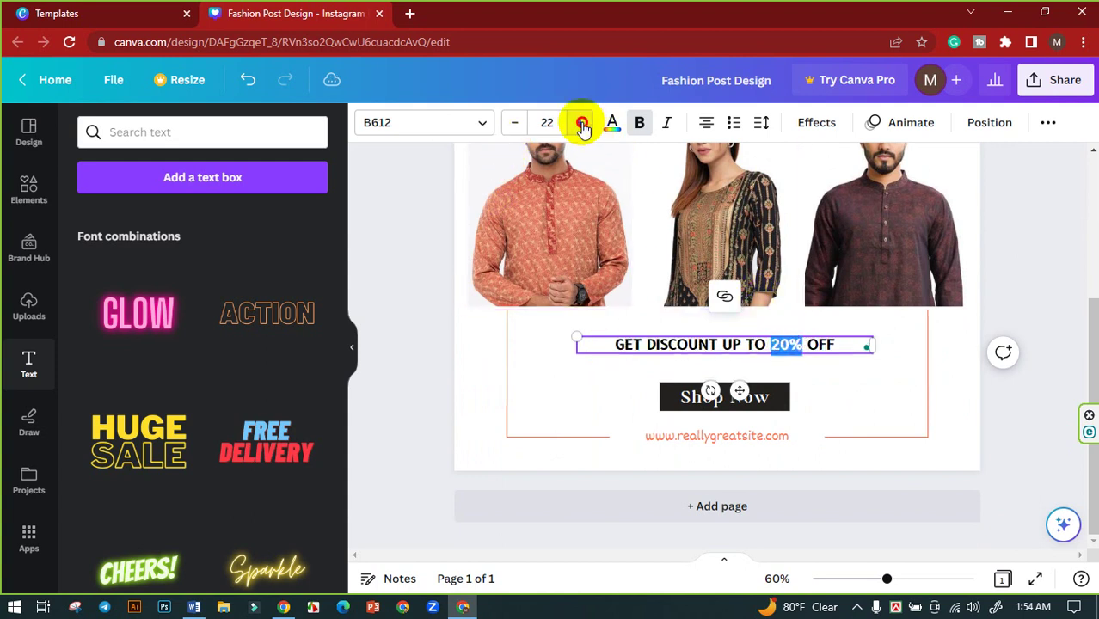
click(580, 122)
click(580, 122)
click(580, 122)
click(580, 122)
click(580, 122)
click(583, 123)
click(582, 123)
click(582, 123)
click(582, 123)
click(582, 123)
click(583, 123)
click(582, 123)
click(582, 123)
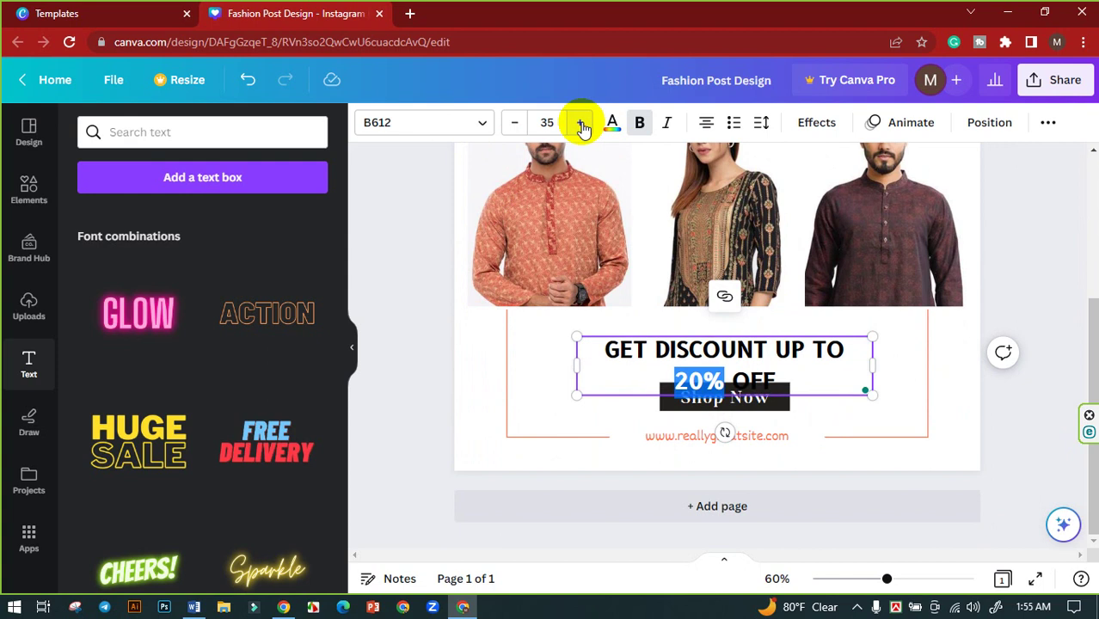
click(582, 123)
Undo all the font size increases made to the "20%" in the discount line.
key(ctrl+z)
key(ctrl+z)
key(ctrl+z)
key(ctrl+z)
key(ctrl+z)
key(ctrl+z)
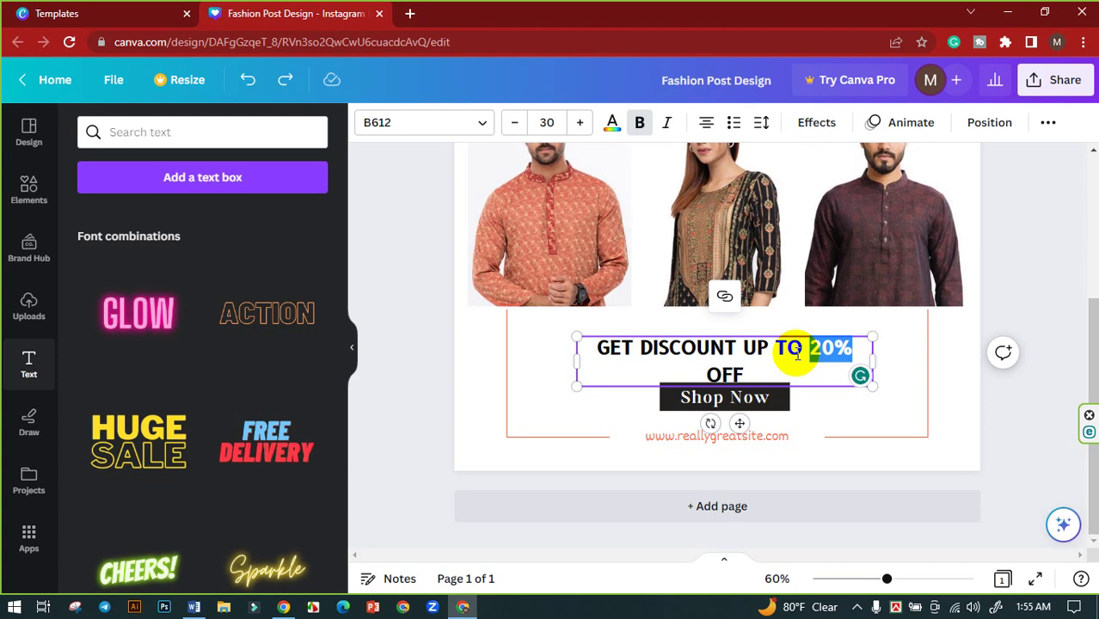
key(ctrl+z)
key(ctrl+z)
key(ctrl+z)
key(ctrl+z)
key(ctrl+z)
key(ctrl+z)
key(ctrl+z)
key(ctrl+z)
key(ctrl+z)
key(ctrl+z)
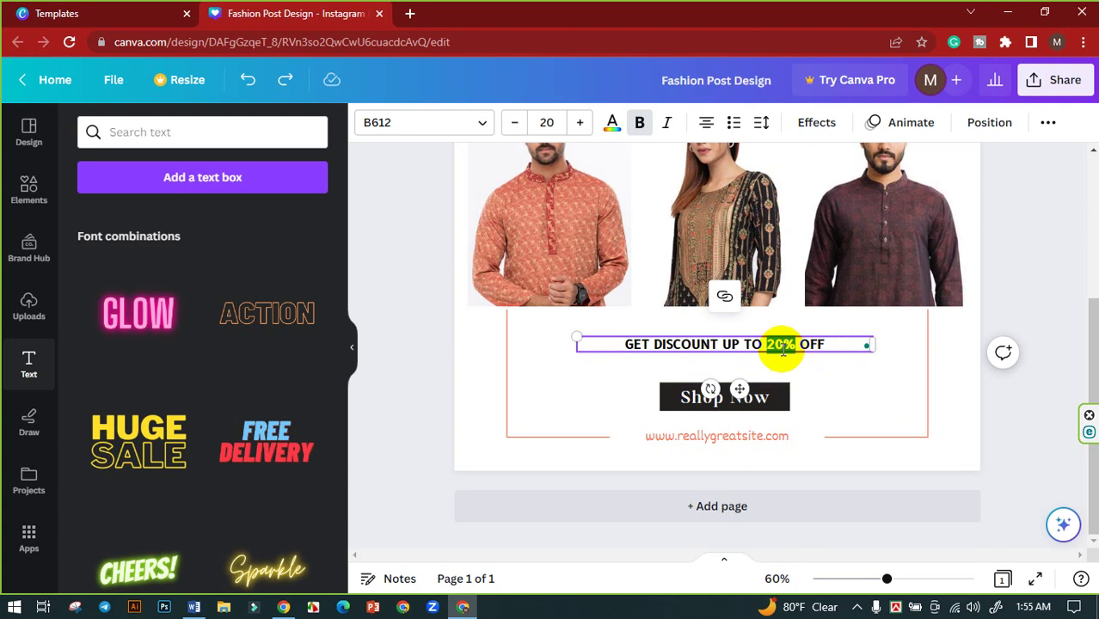
Take "20%" out of the discount line and place it in a new separate text box.
key(BackSpace)
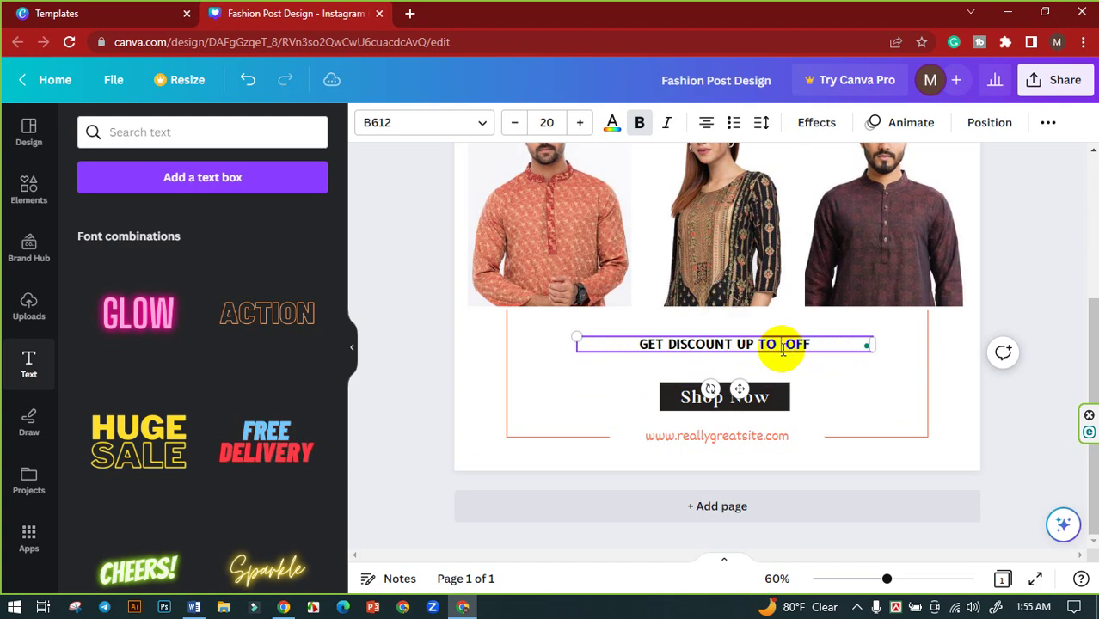
click(426, 331)
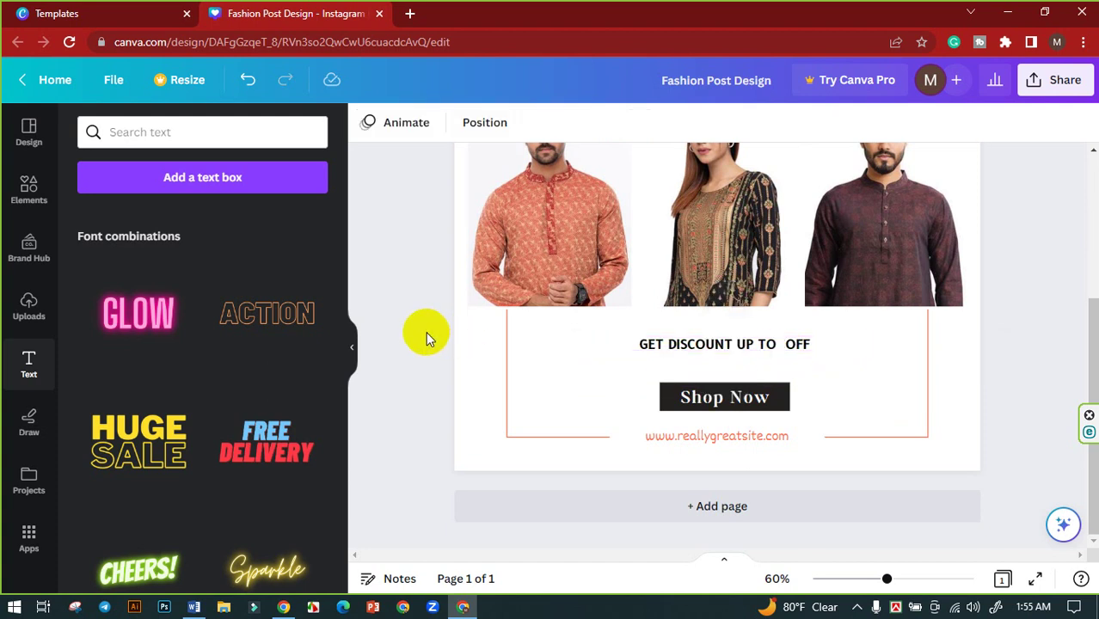
scroll(233, 277, up, 3)
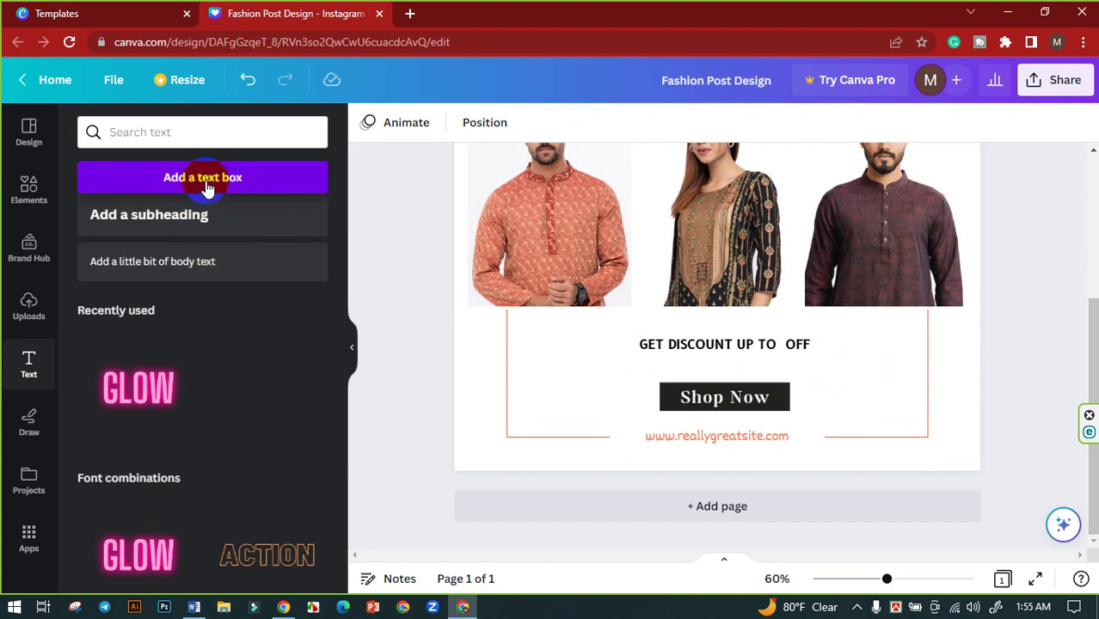
click(205, 178)
key(ctrl+z)
key(ctrl+z)
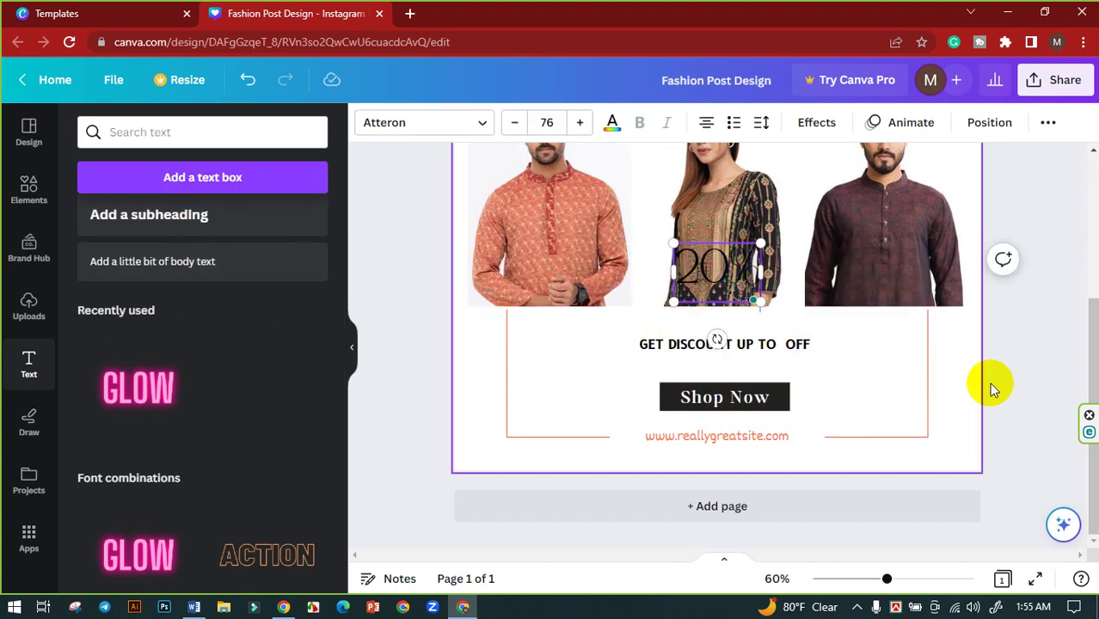
Move the large "20%" text to the right of the discount line, inside the orange border.
click(798, 286)
click(731, 274)
drag(835, 321, 889, 361)
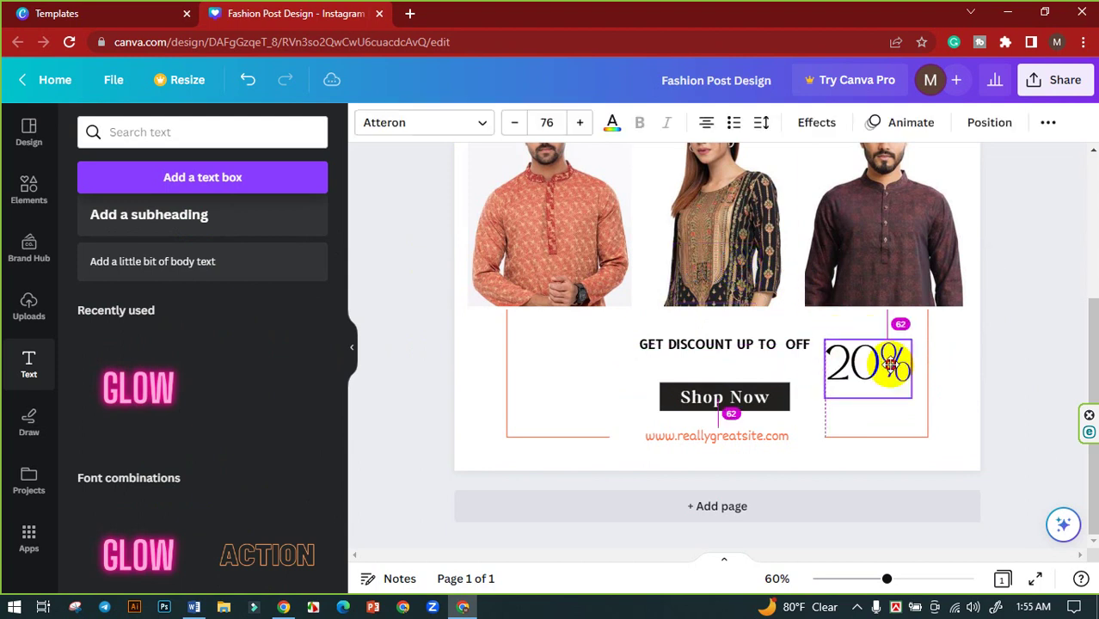
click(1000, 372)
Cut "OFF" from the discount line and paste it as its own text box on the page.
click(794, 345)
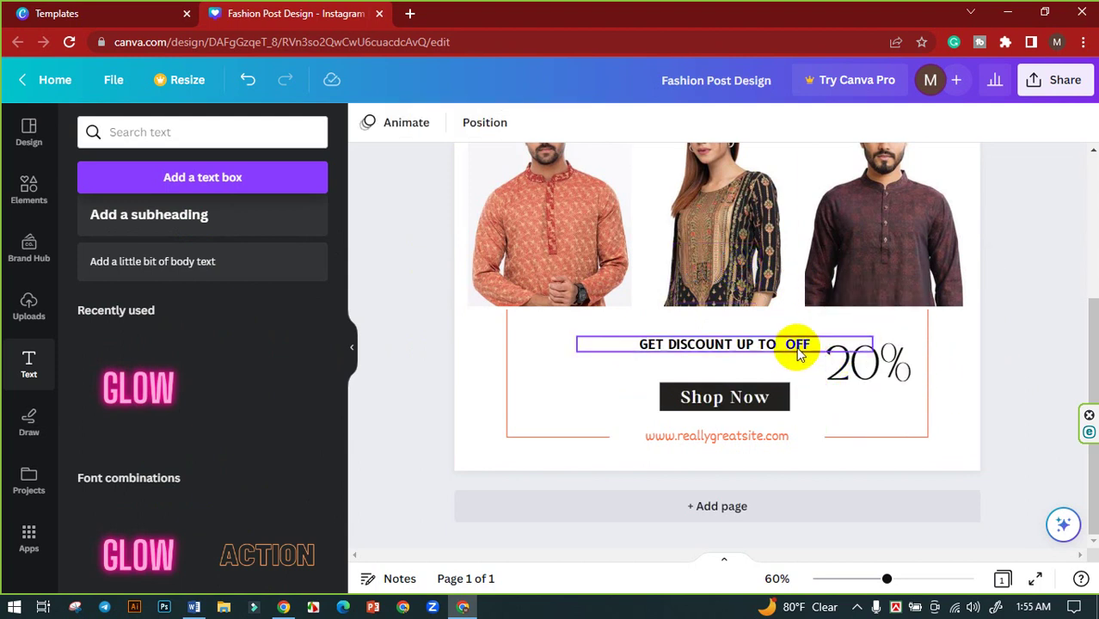
drag(786, 344, 802, 342)
key(ctrl+c)
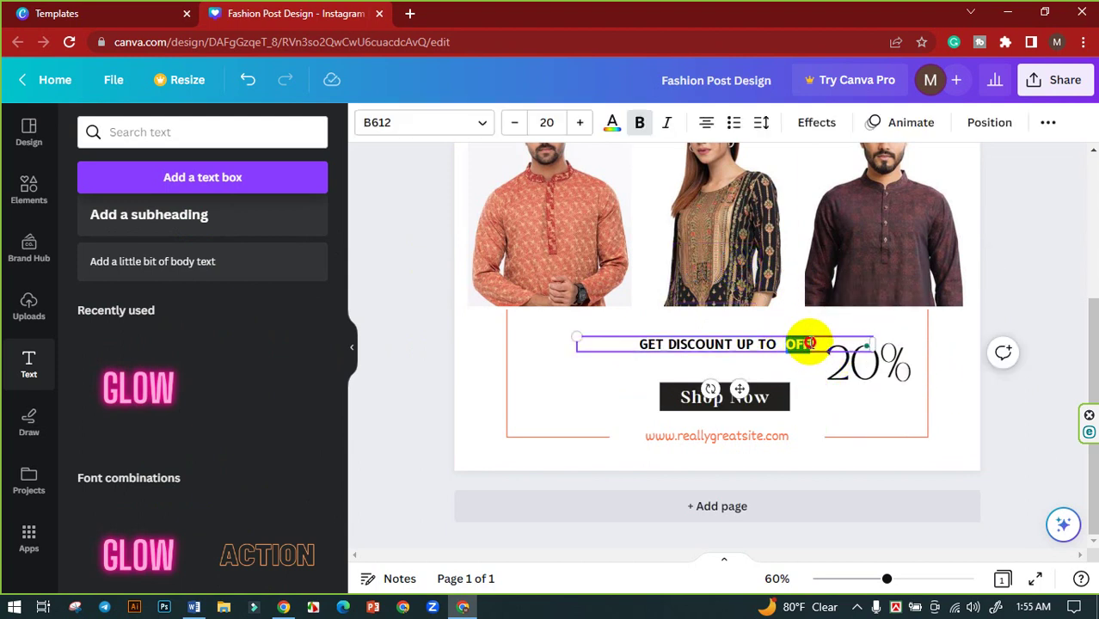
key(BackSpace)
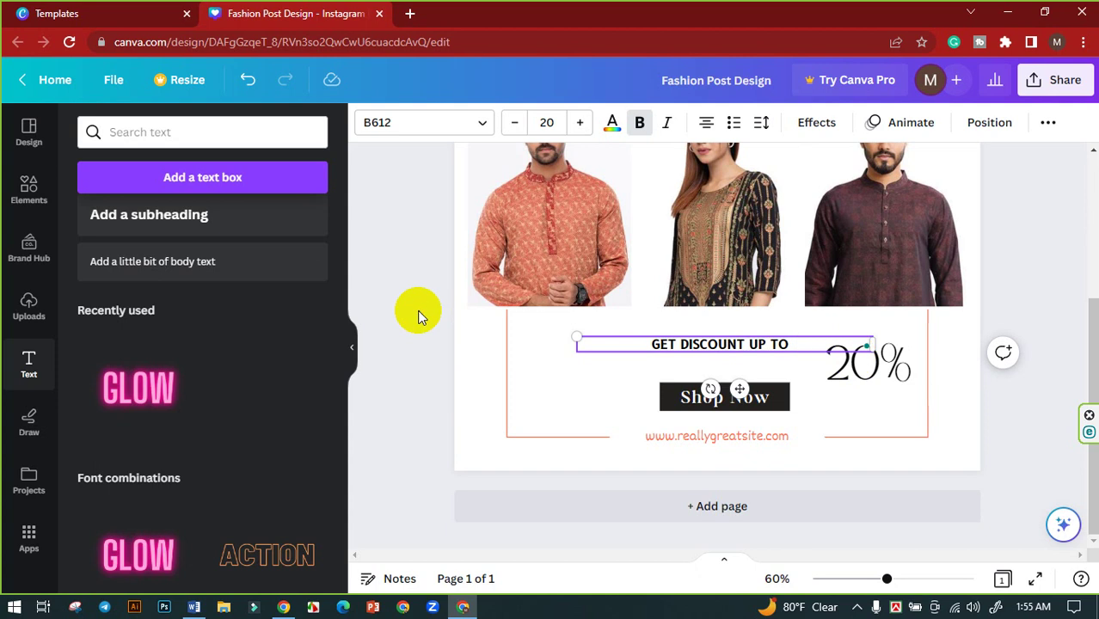
click(418, 317)
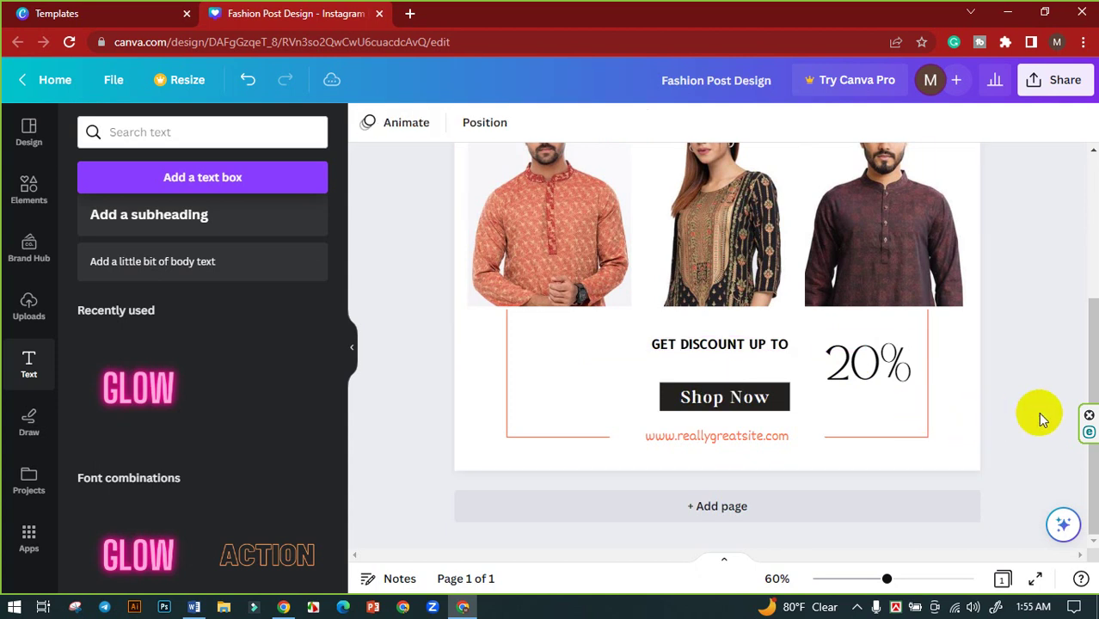
key(ctrl+v)
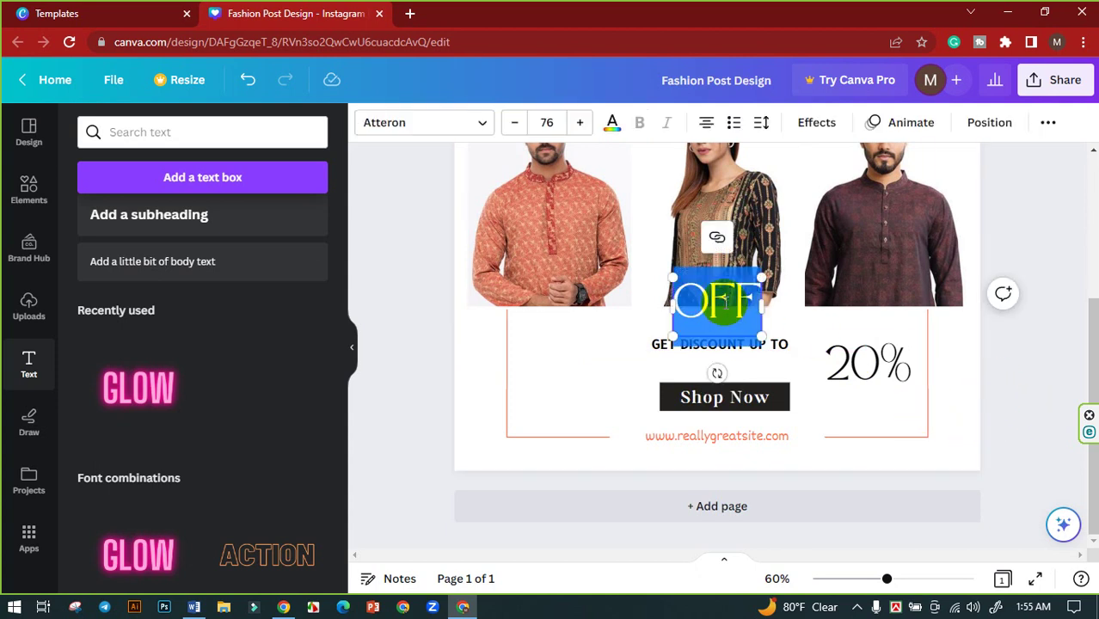
click(959, 353)
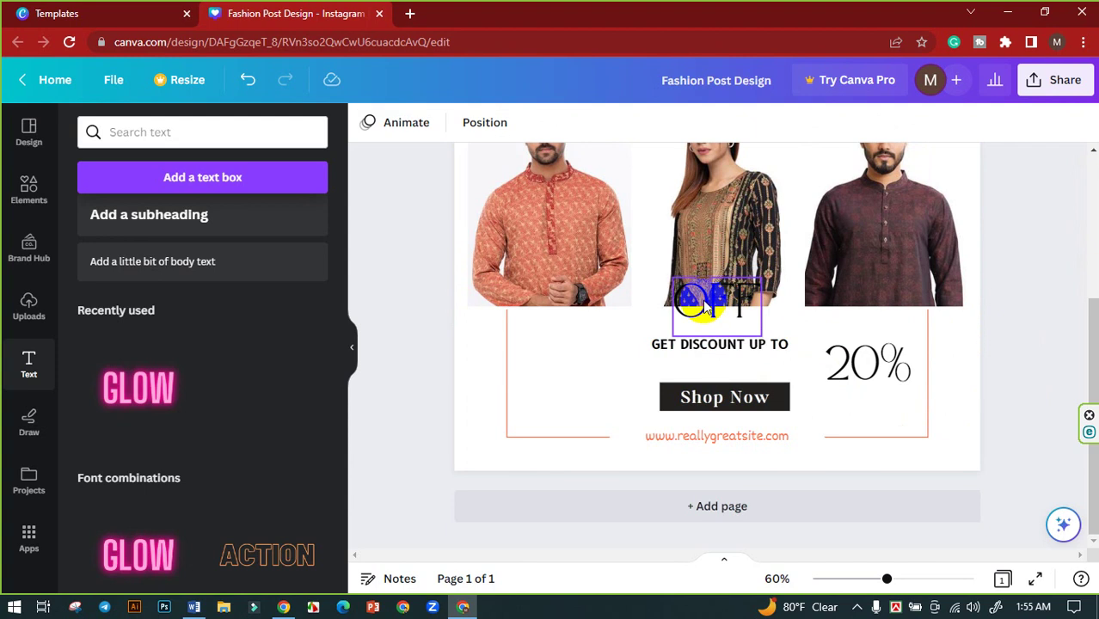
Move the "OFF" text directly beneath the large "20%" text.
click(704, 301)
drag(744, 337, 873, 425)
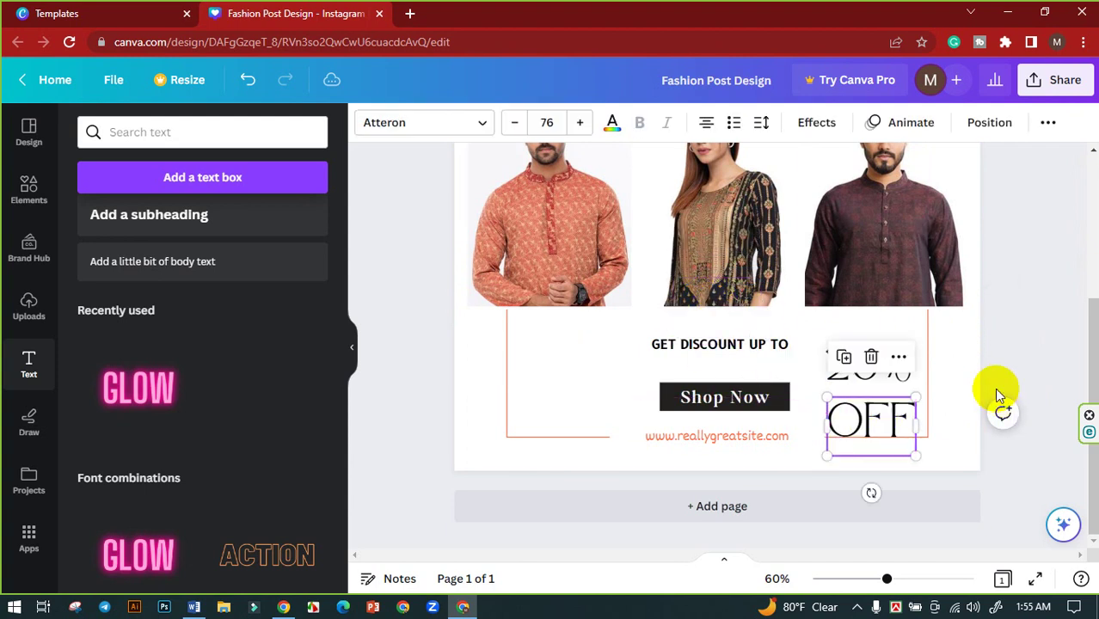
click(995, 386)
Narrow the "GET DISCOUNT UP TO" text box to fit its wording and shift it left, away from "20%".
click(743, 344)
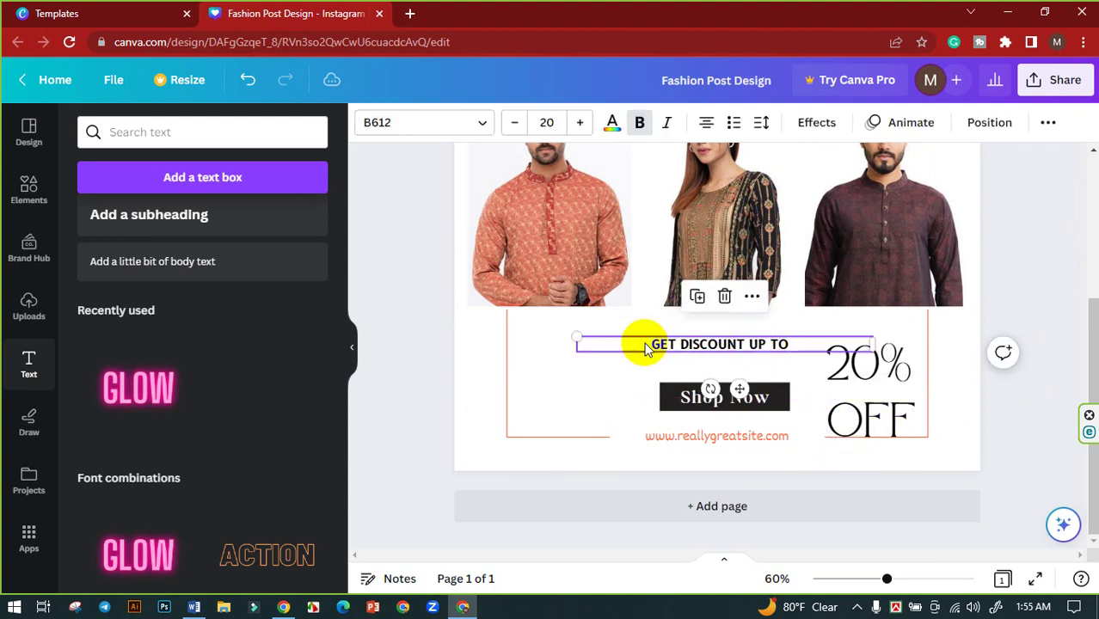
drag(576, 346, 633, 344)
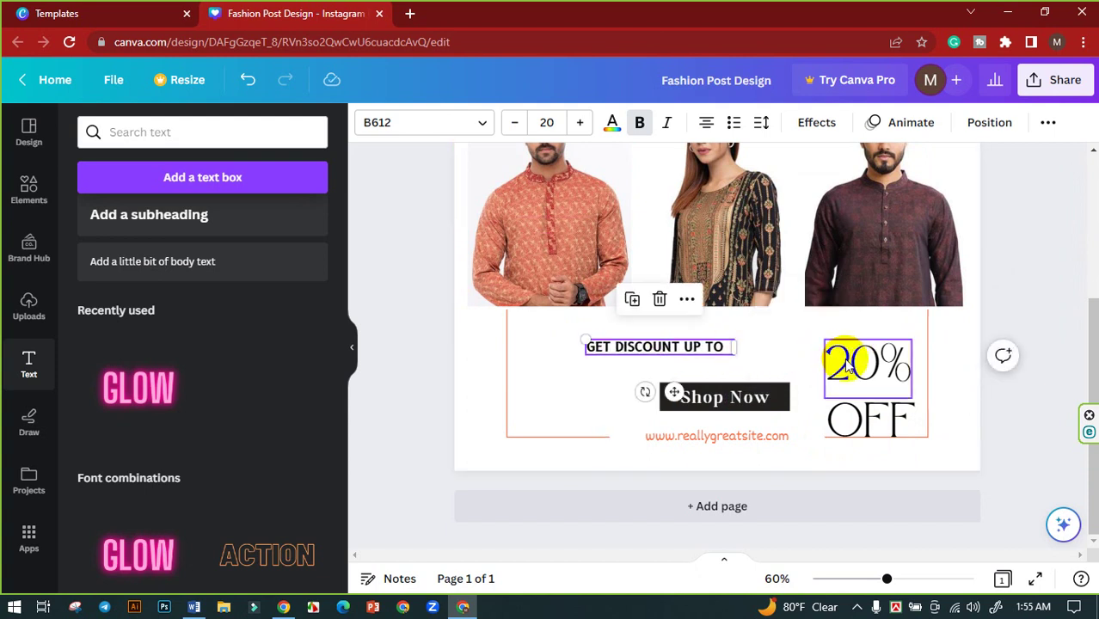
Move the "20%" text right after "GET DISCOUNT UP TO" and enlarge it to a font size of about 95.9.
drag(847, 366, 739, 346)
drag(803, 325, 833, 367)
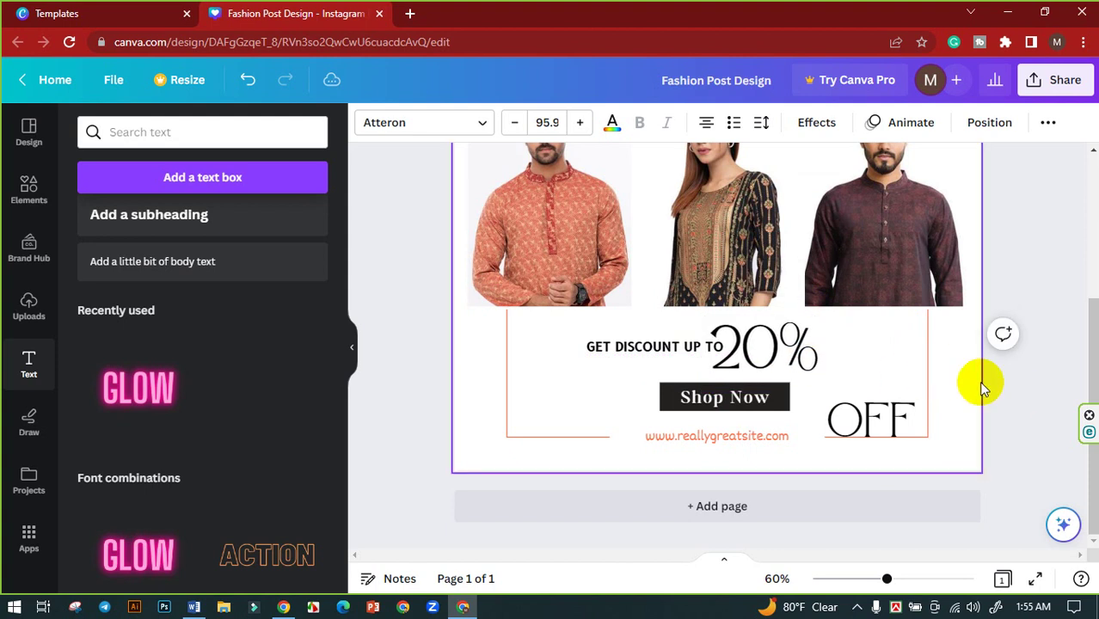
click(1022, 400)
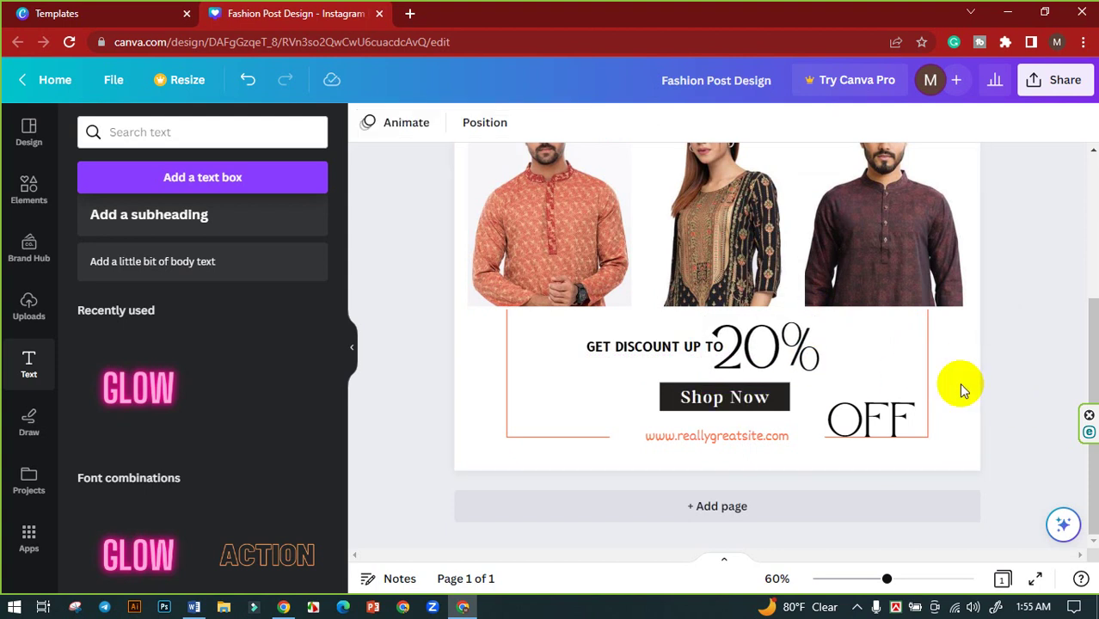
Shrink the "OFF" text to a font size of about 36.2 and place it at the upper right of "20%".
click(779, 356)
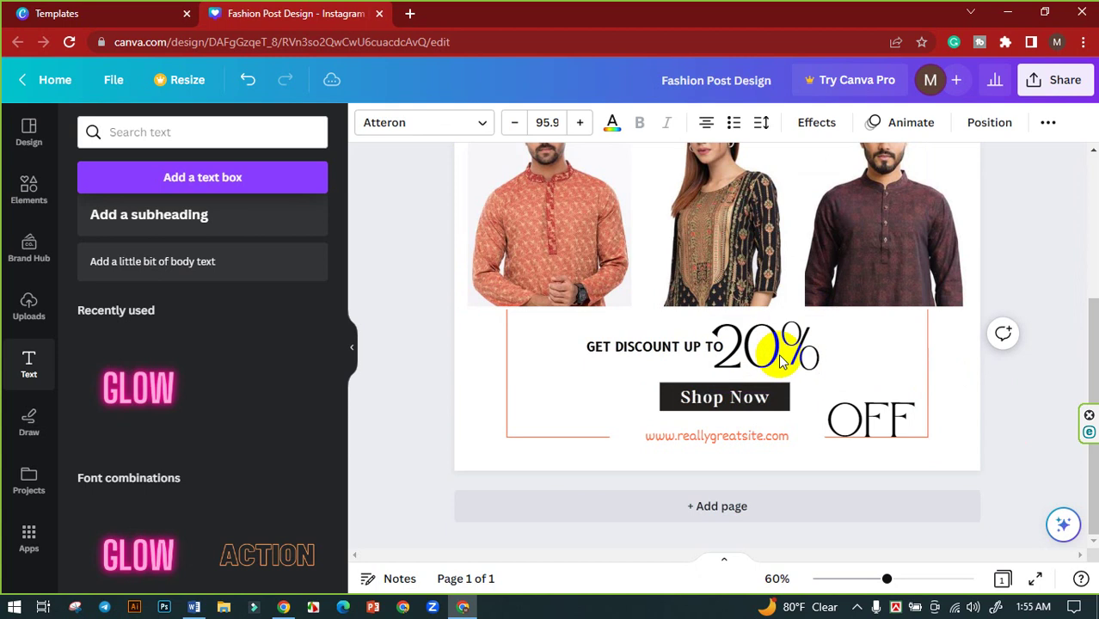
click(896, 419)
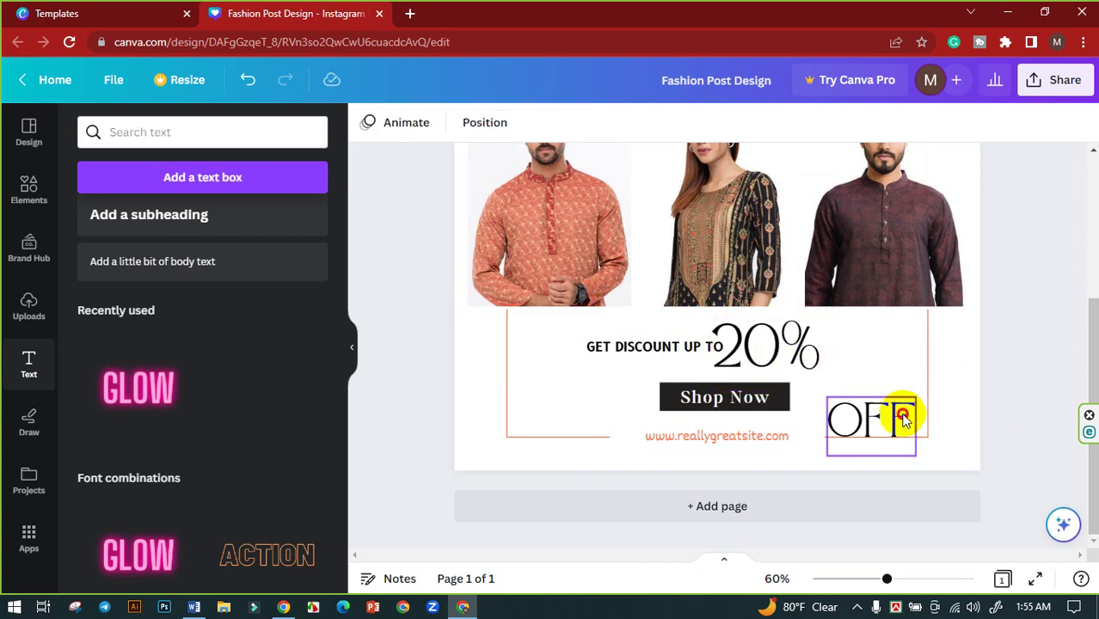
drag(896, 419, 846, 333)
Change the font of the "OFF" text to B612, matching the "GET DISCOUNT UP TO" line.
click(683, 347)
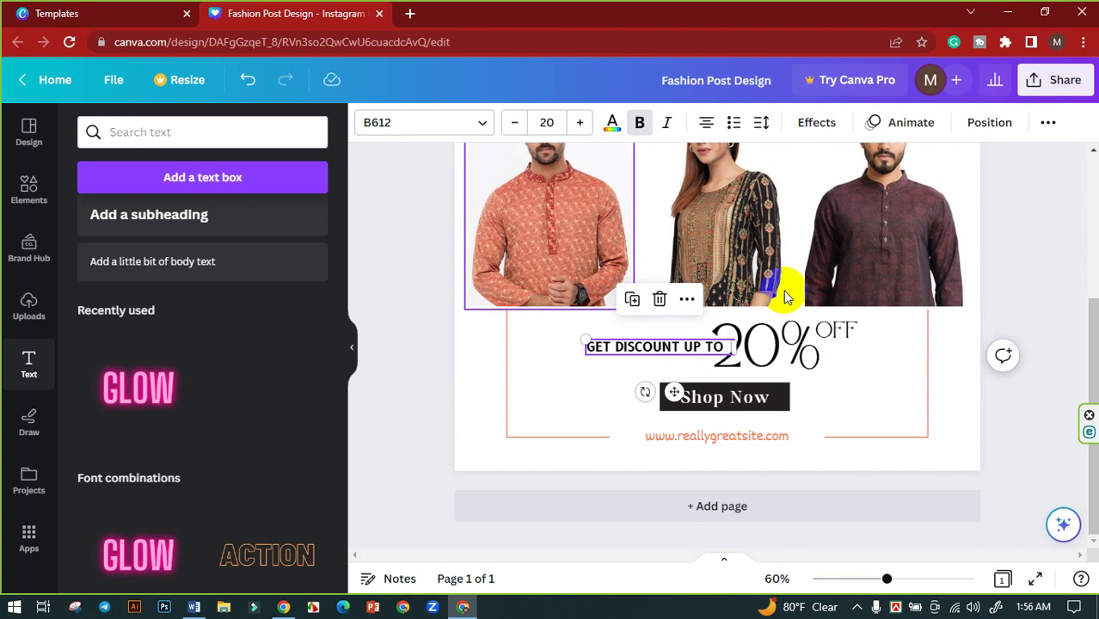
click(835, 331)
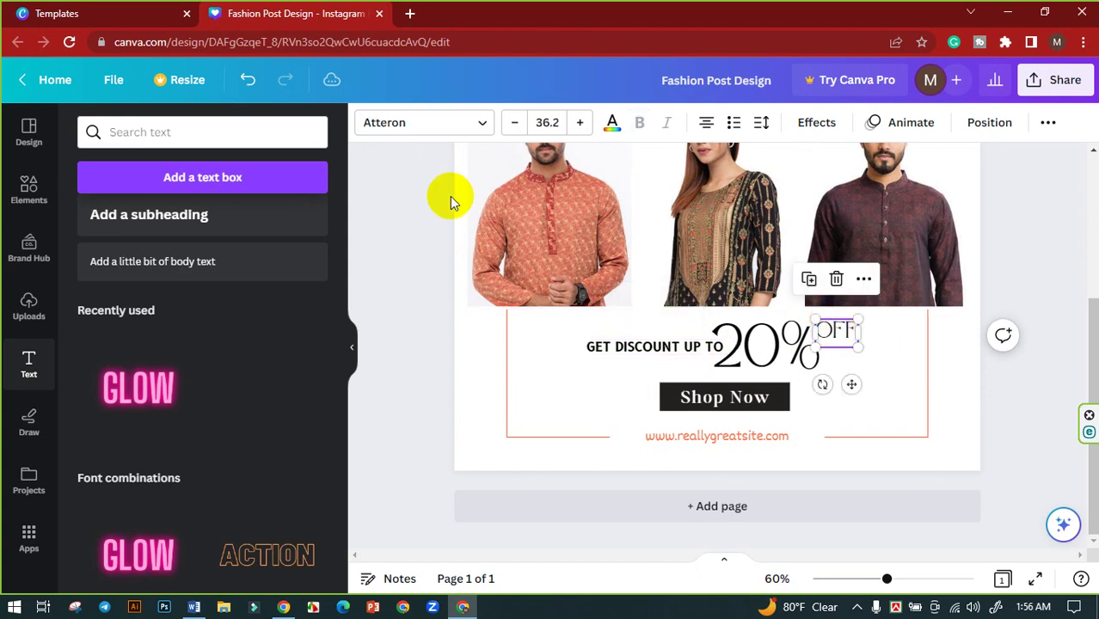
click(421, 123)
click(92, 292)
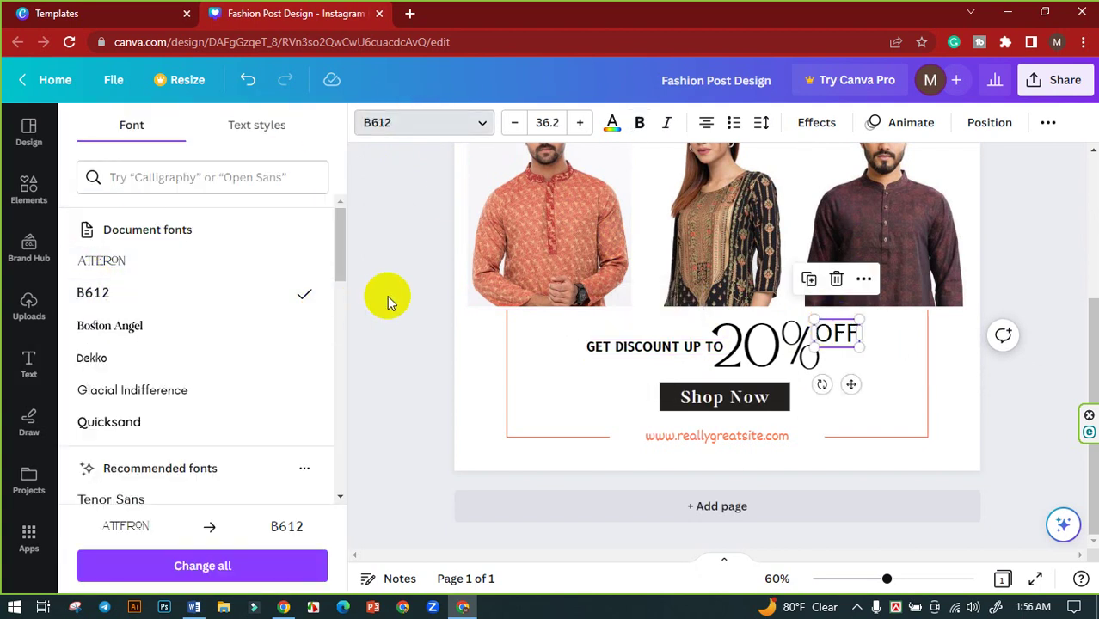
Reduce the "OFF" text to font size 20 and nudge it closer to the percent sign.
click(643, 345)
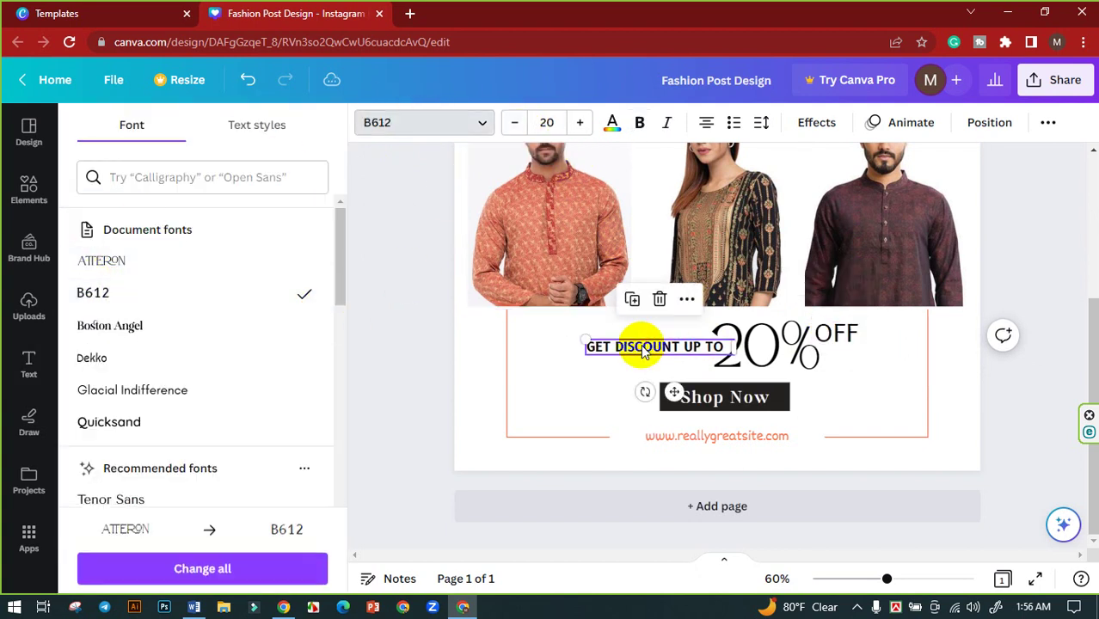
click(848, 348)
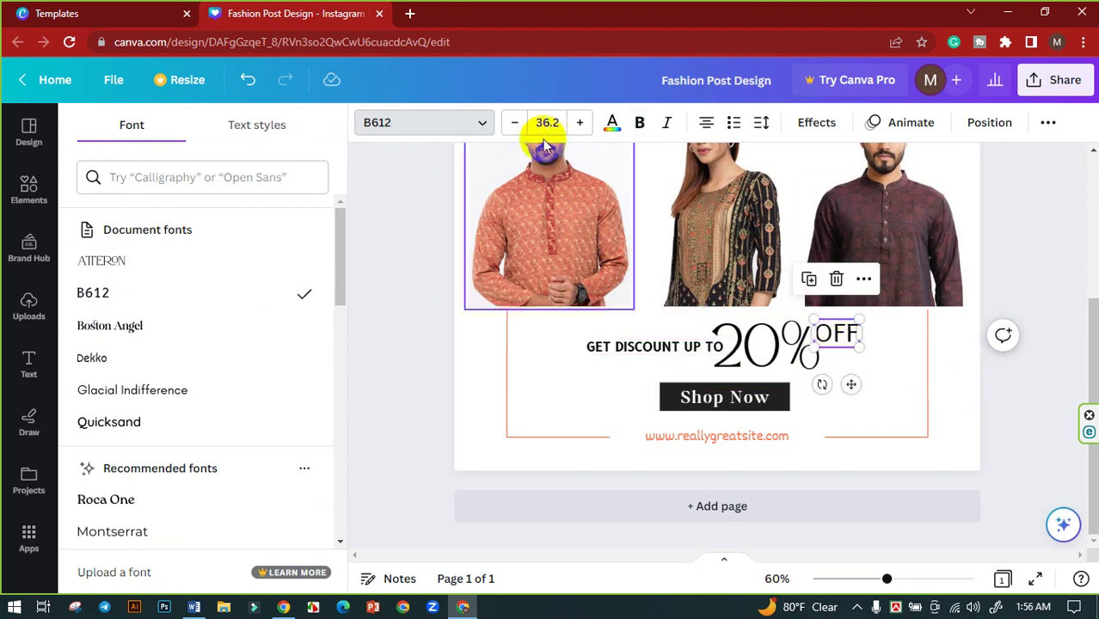
click(520, 124)
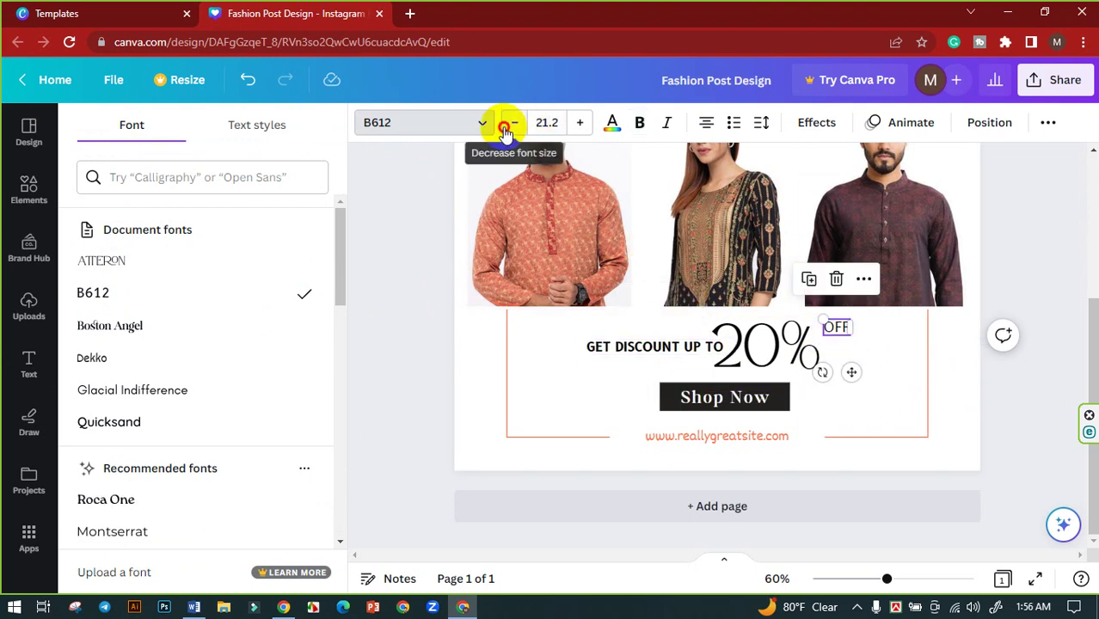
click(513, 123)
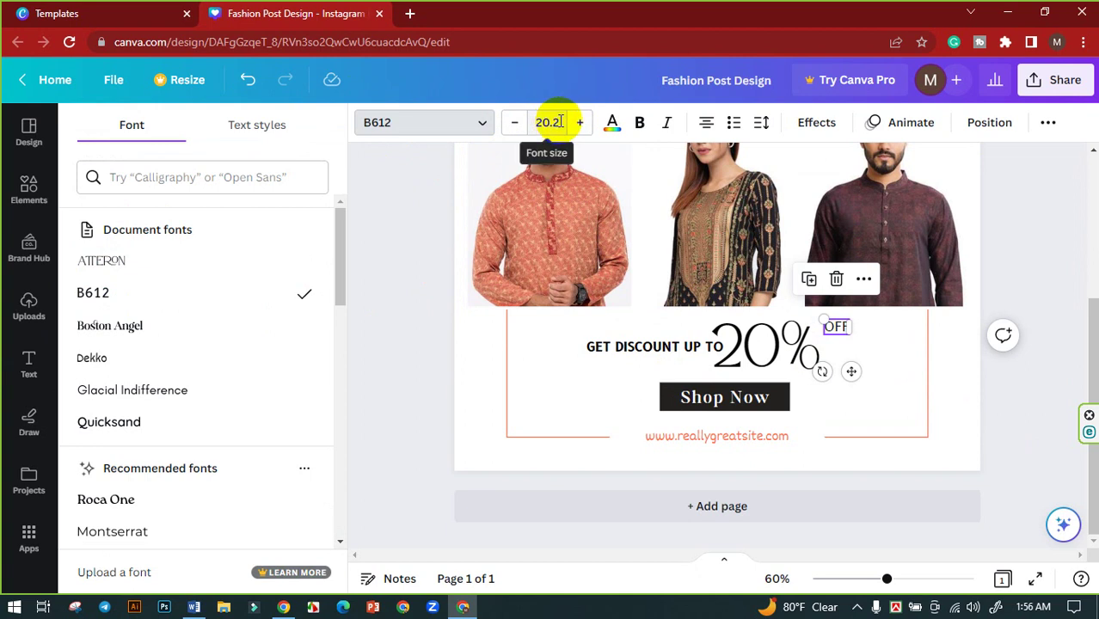
click(548, 124)
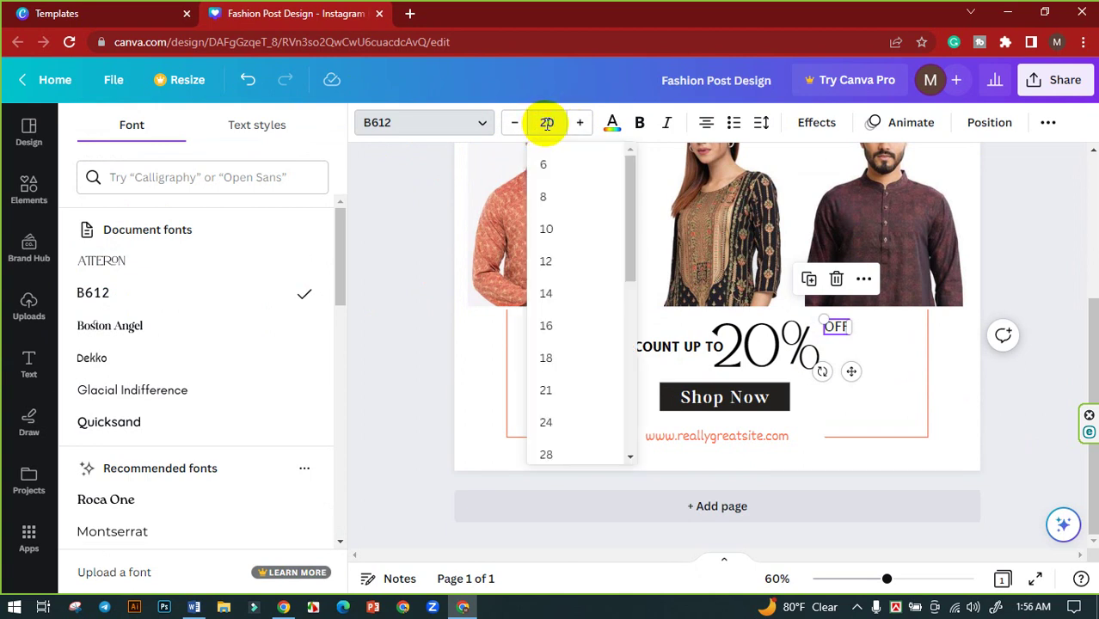
text(20)
key(Return)
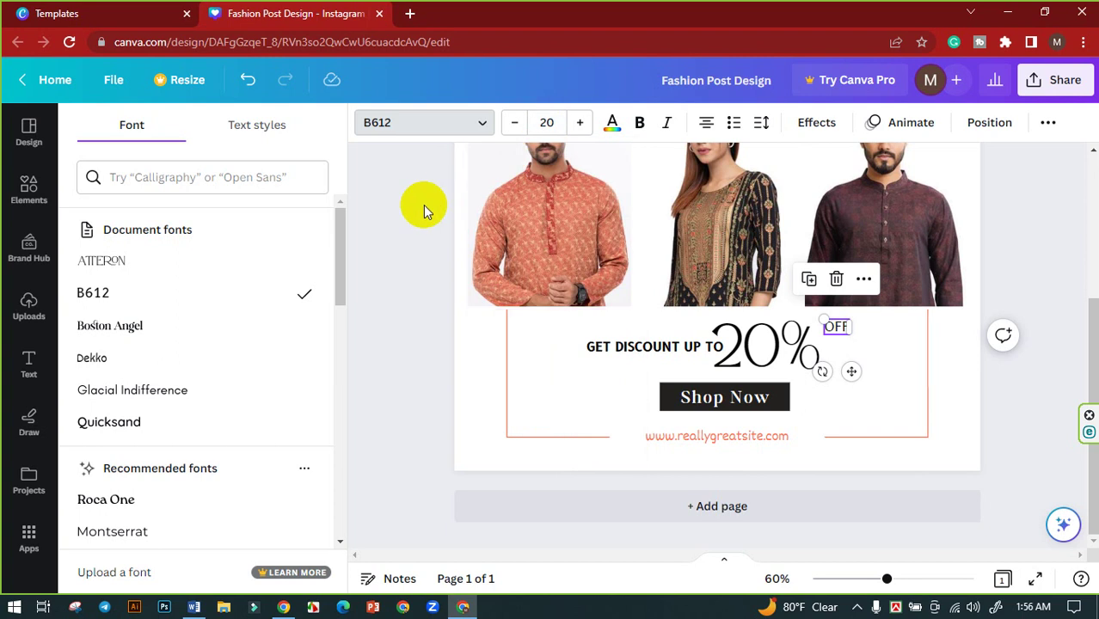
click(430, 212)
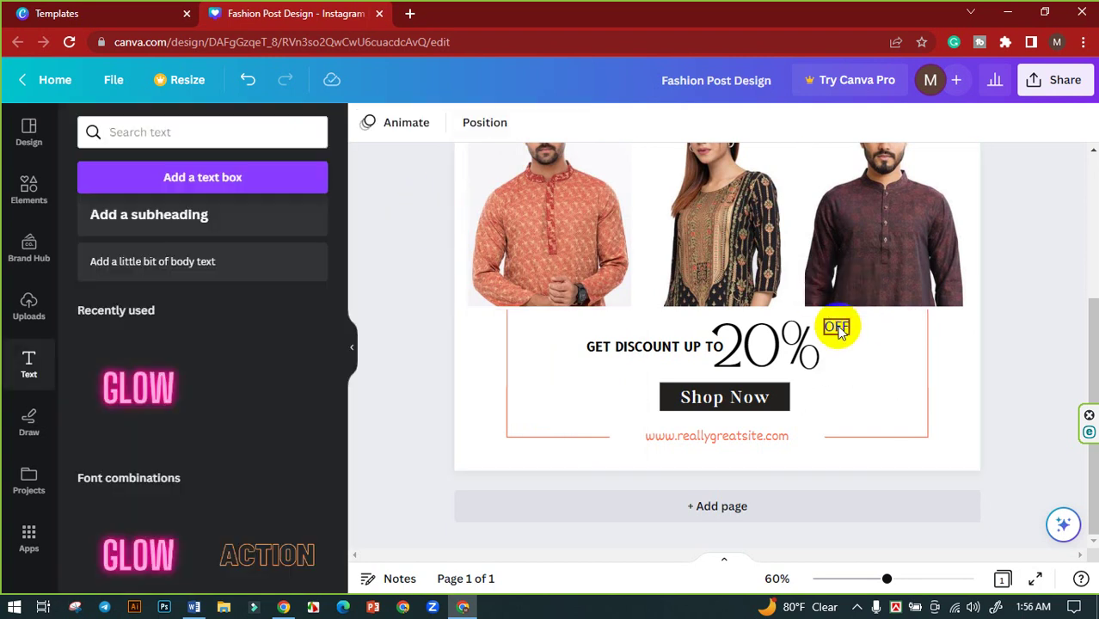
drag(834, 327, 830, 332)
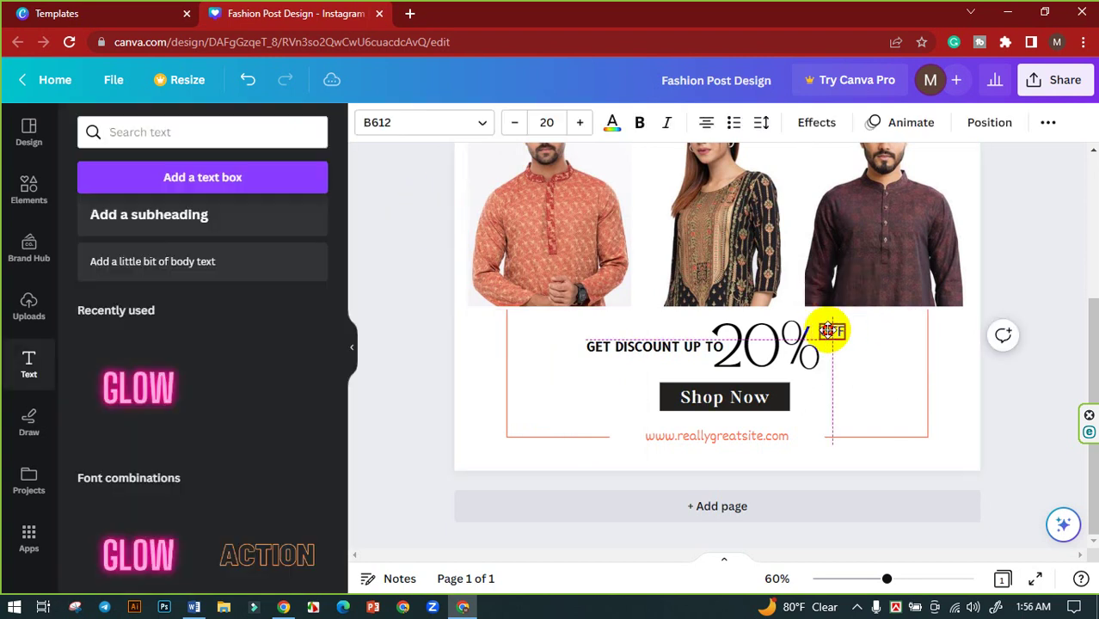
Set "GET DISCOUNT UP TO" to font size 22 and widen its box leftward so the wording fits on one line beside "20%".
click(650, 345)
click(580, 122)
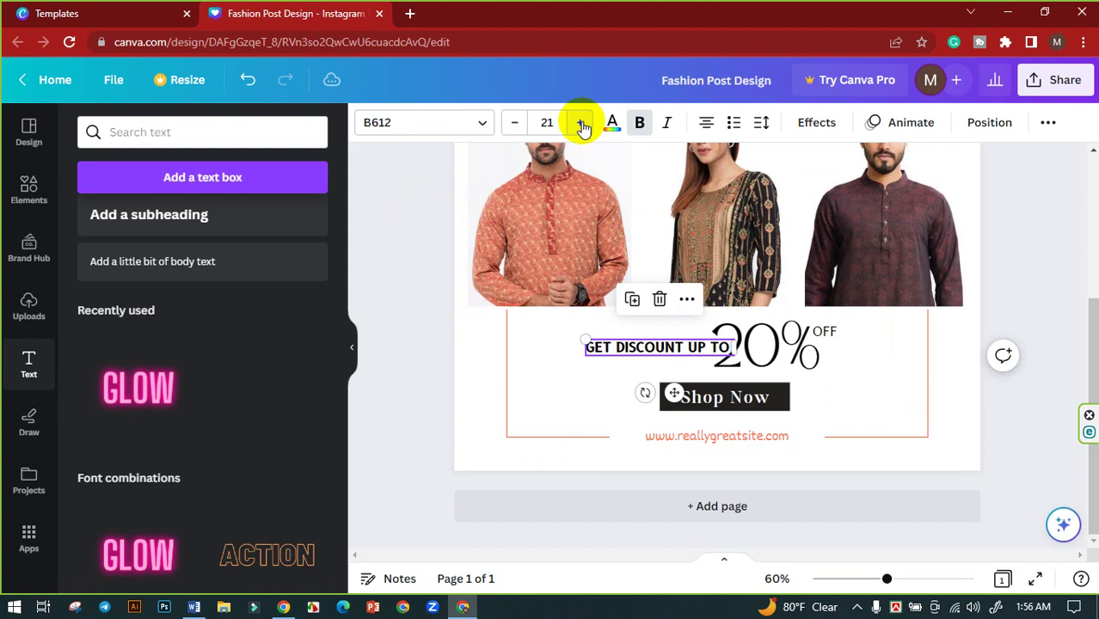
click(579, 122)
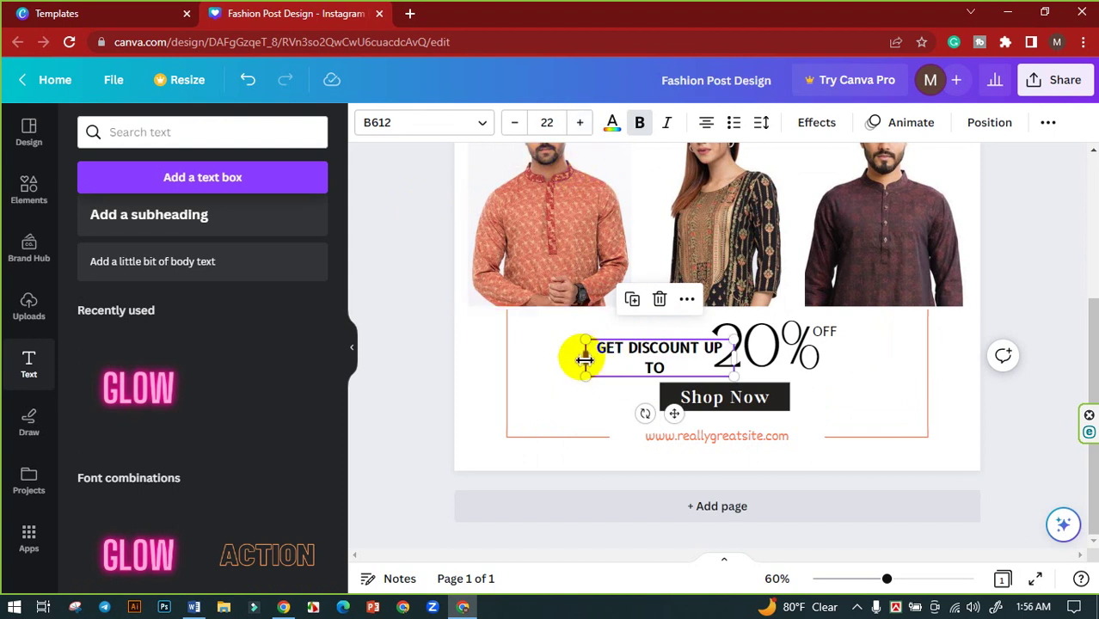
drag(565, 360, 555, 356)
mouse_move(658, 348)
mouse_down()
mouse_move(642, 343)
mouse_move(667, 343)
mouse_up()
Increase the "OFF" text to font size 22 to match the discount line.
click(817, 331)
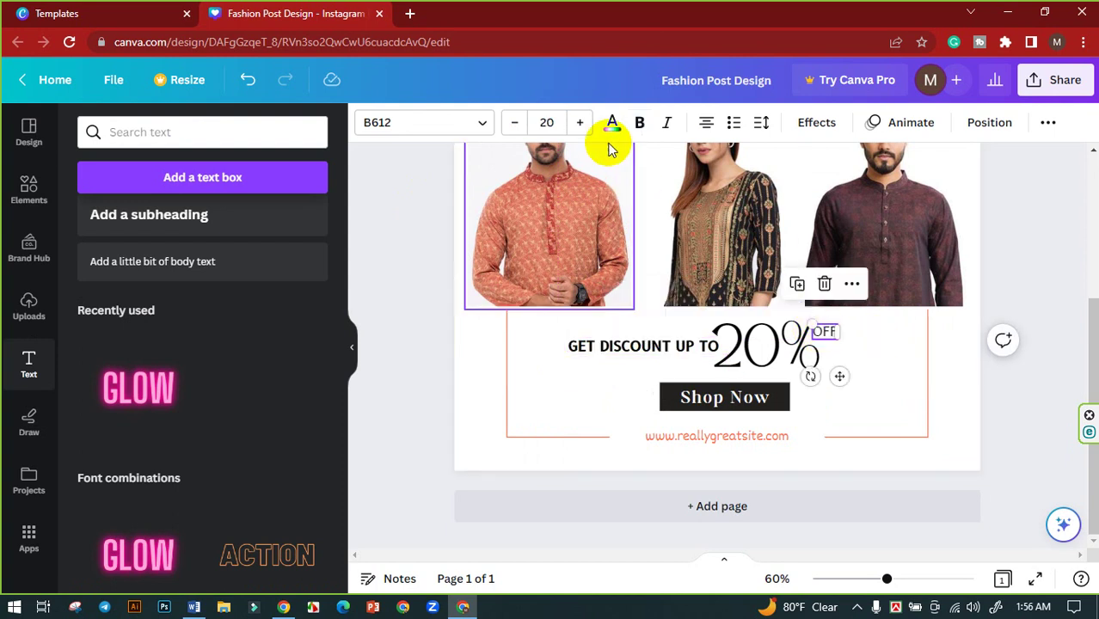
click(586, 126)
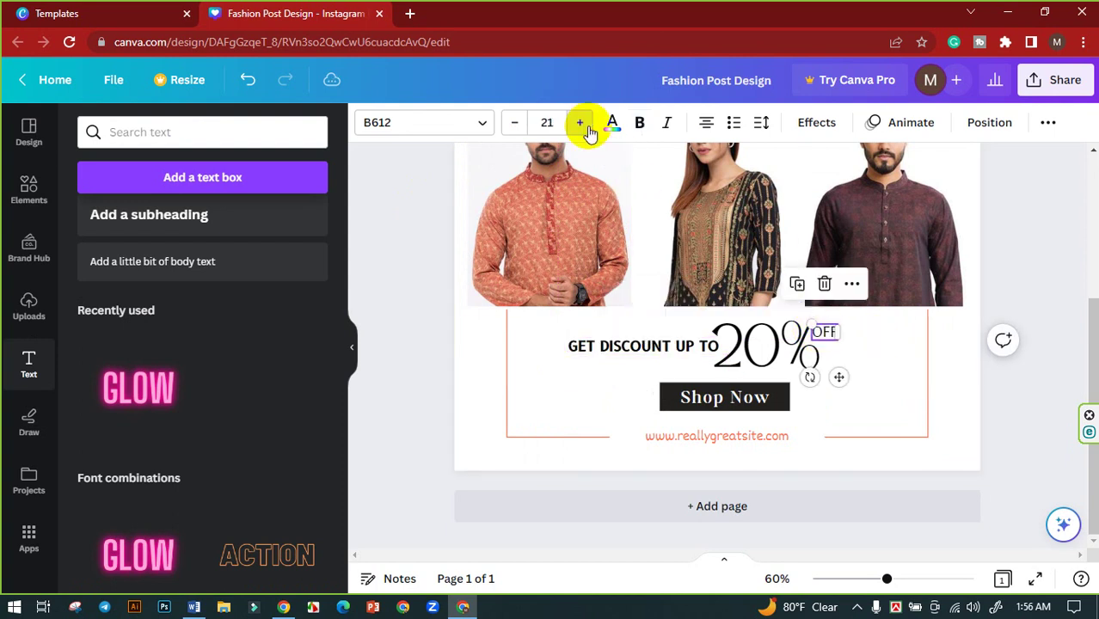
click(1021, 404)
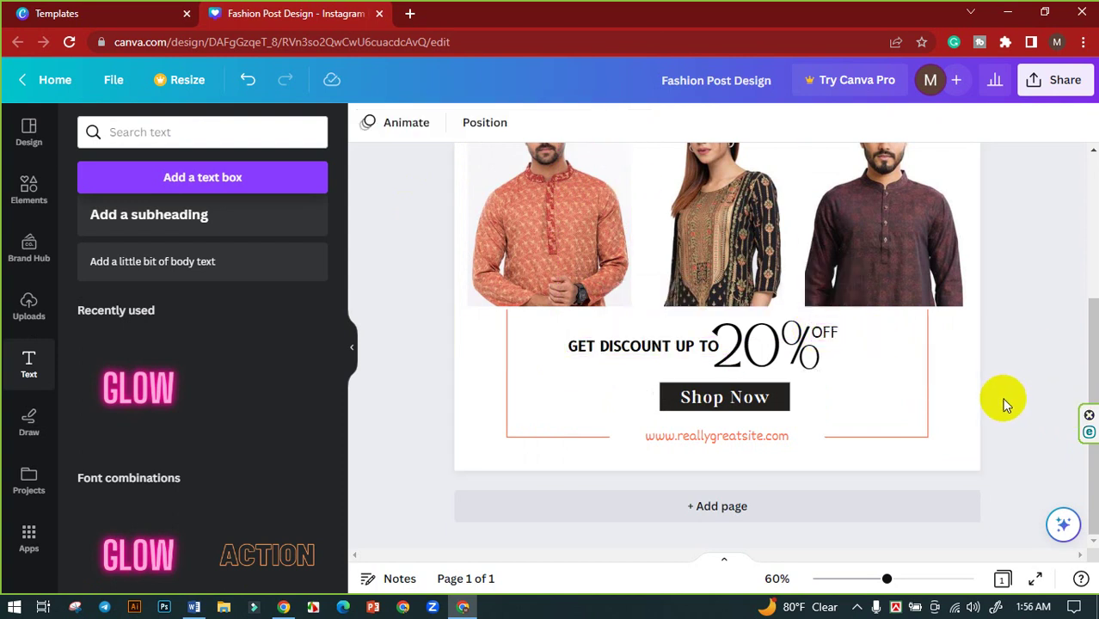
Recolor the large "20%" text with the orange document color.
scroll(507, 368, up, 1)
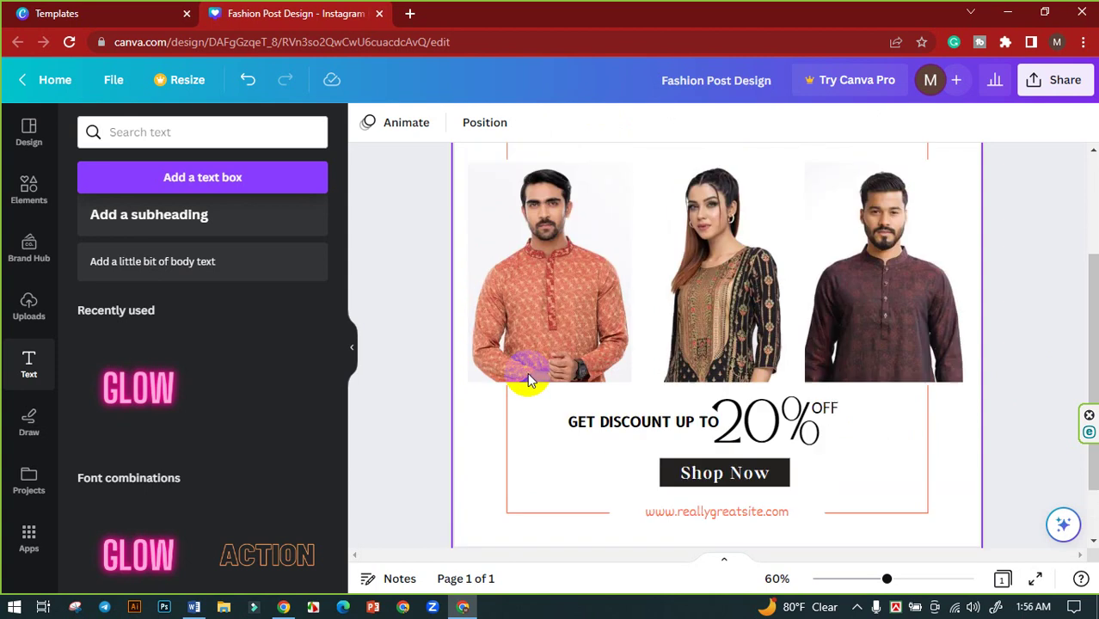
click(768, 433)
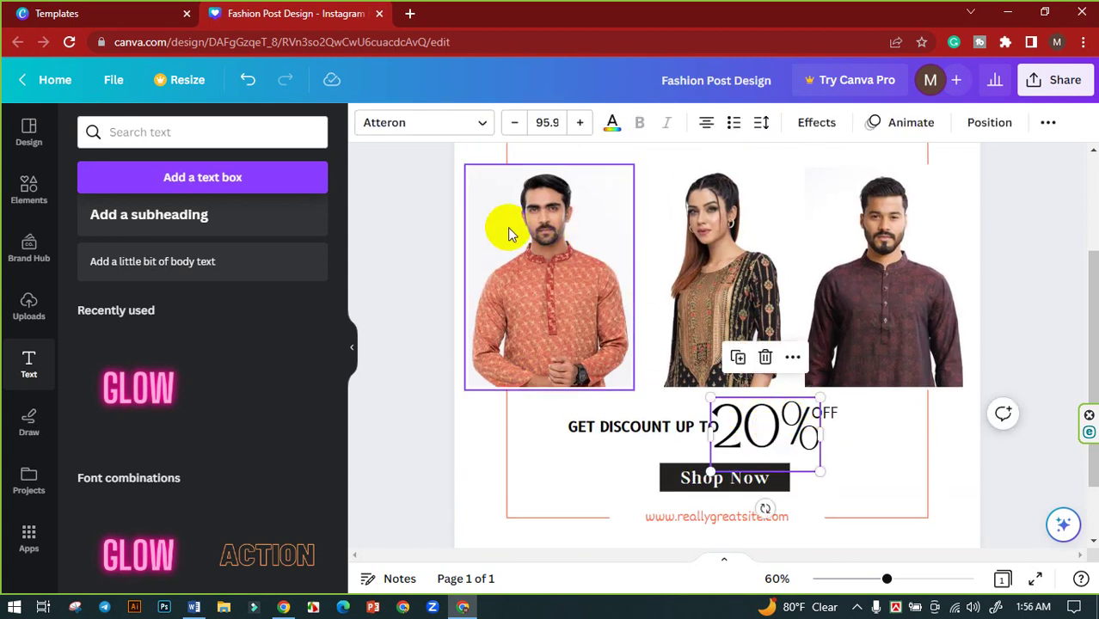
click(480, 125)
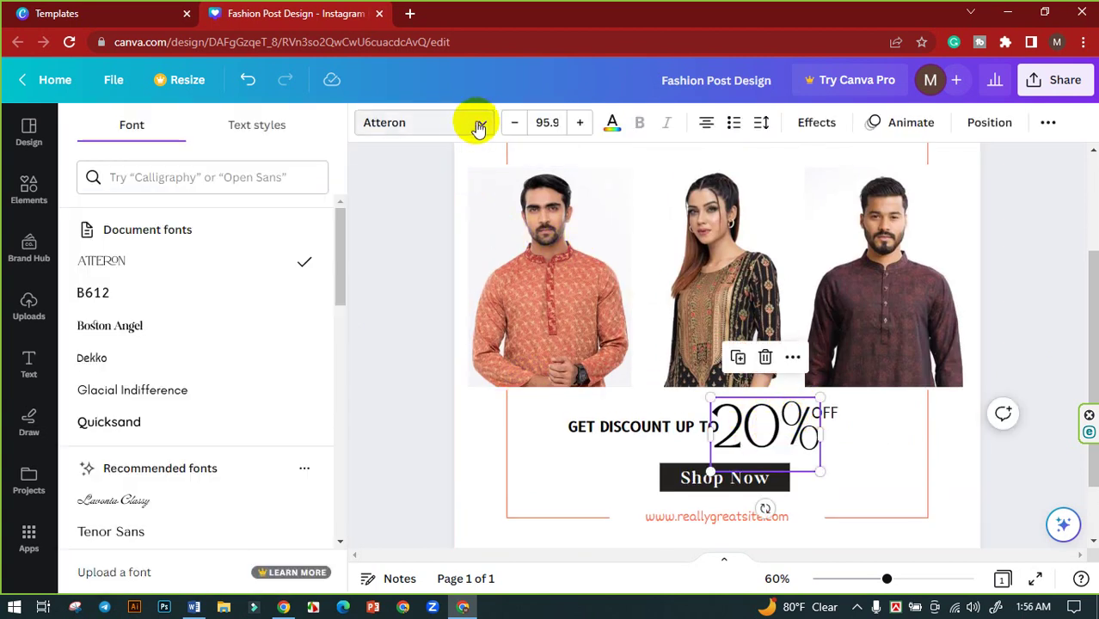
click(469, 129)
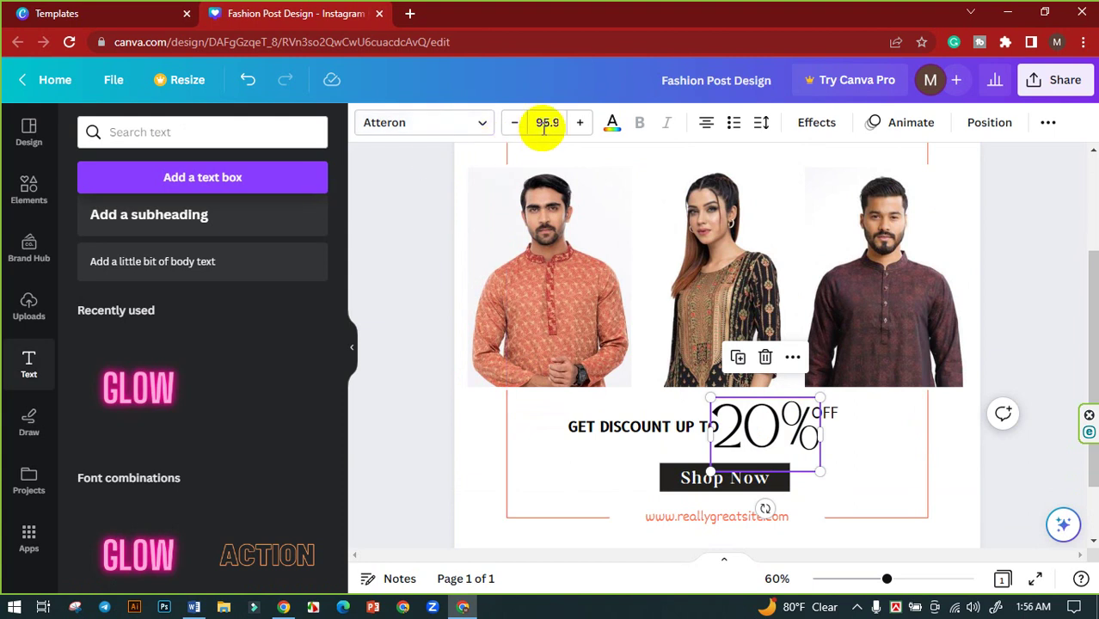
click(613, 125)
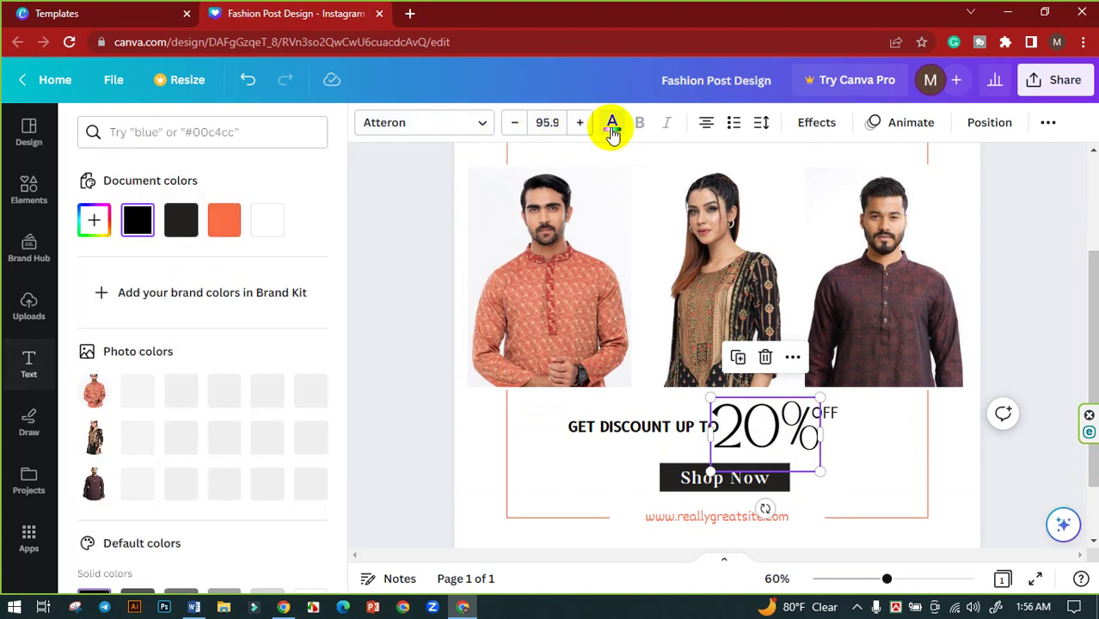
click(237, 222)
click(418, 294)
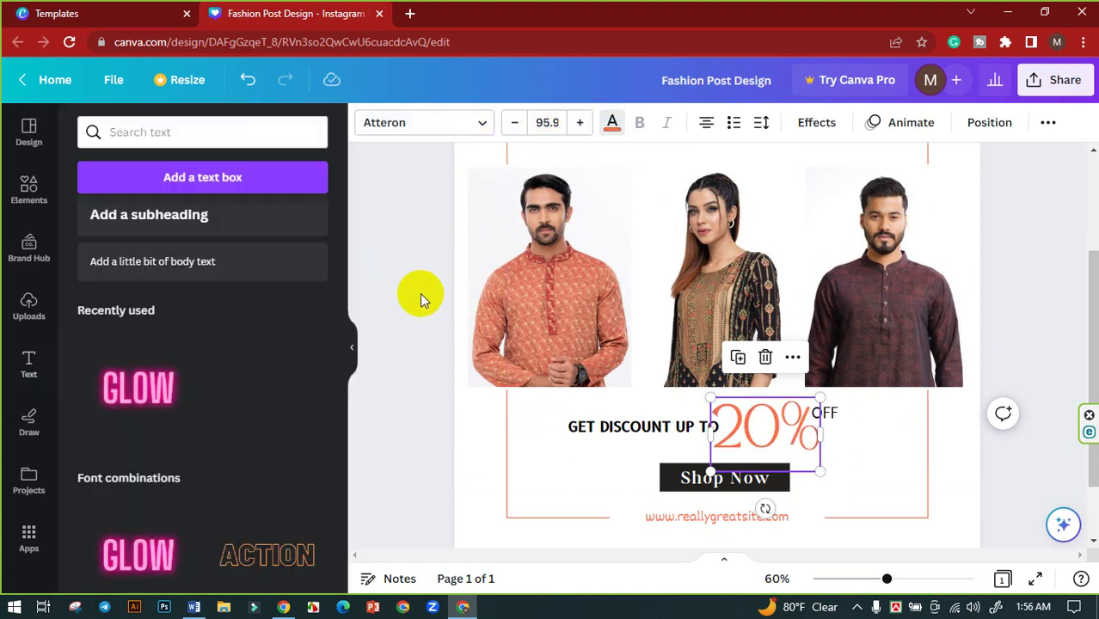
click(946, 441)
Recolor the small "OFF" text with the same orange document color.
click(824, 414)
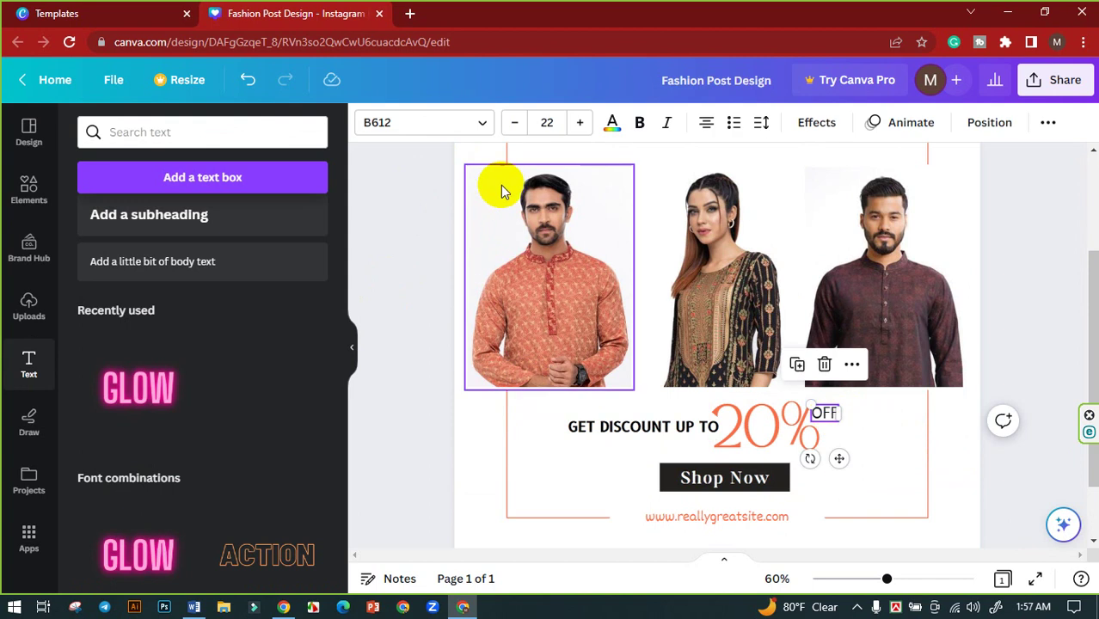
click(611, 123)
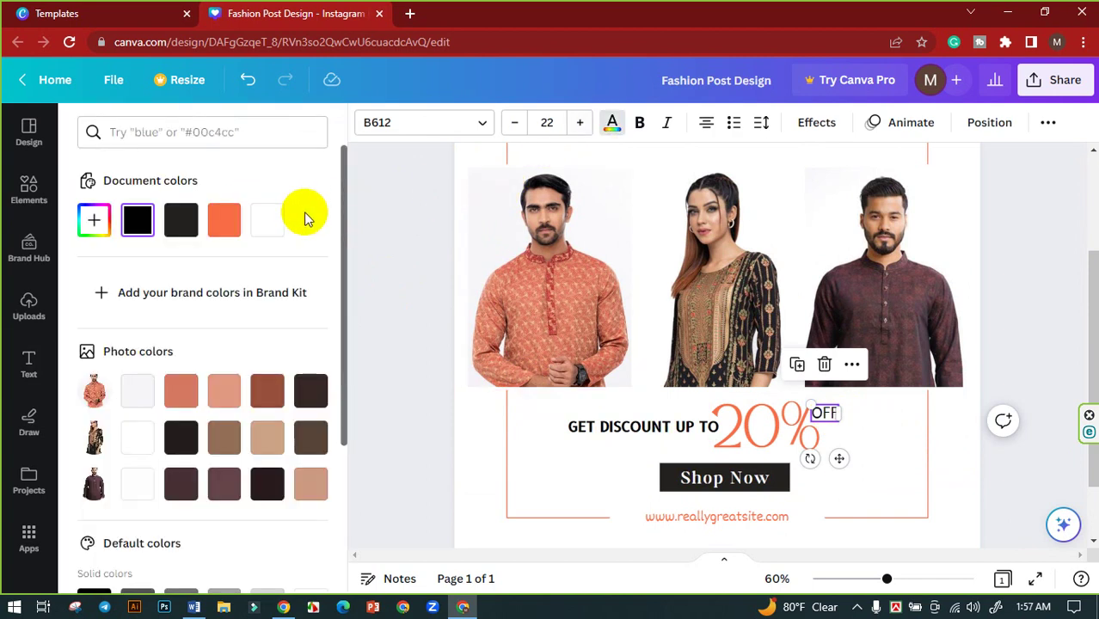
click(224, 220)
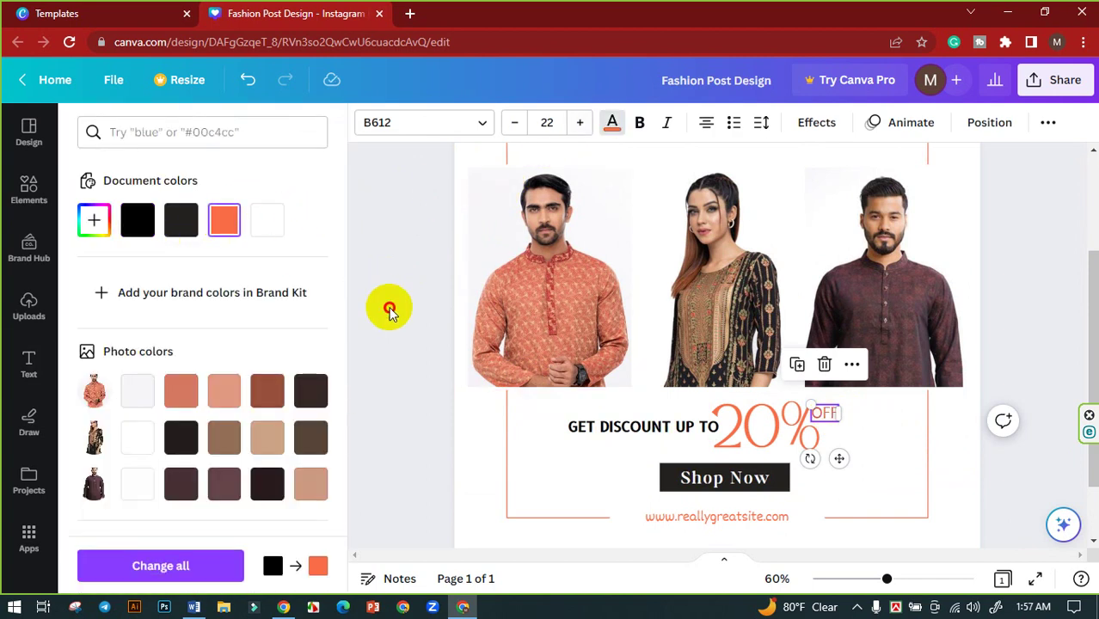
click(390, 312)
Recolor the "GET DISCOUNT UP TO" text with the reddish-brown photo color from the orange shirt picture.
click(655, 434)
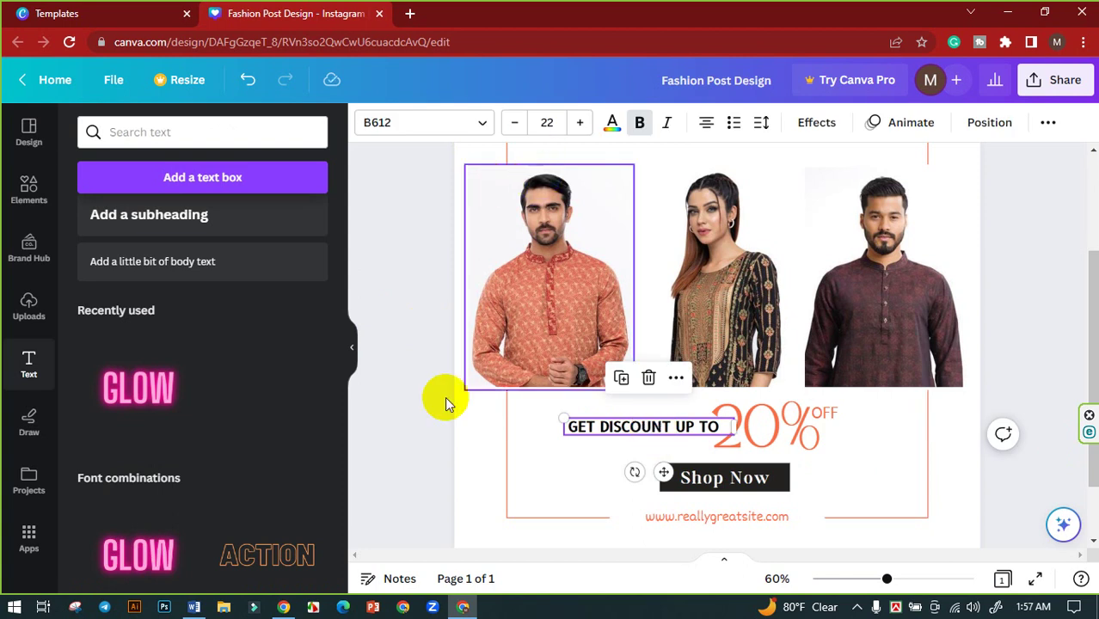
click(612, 125)
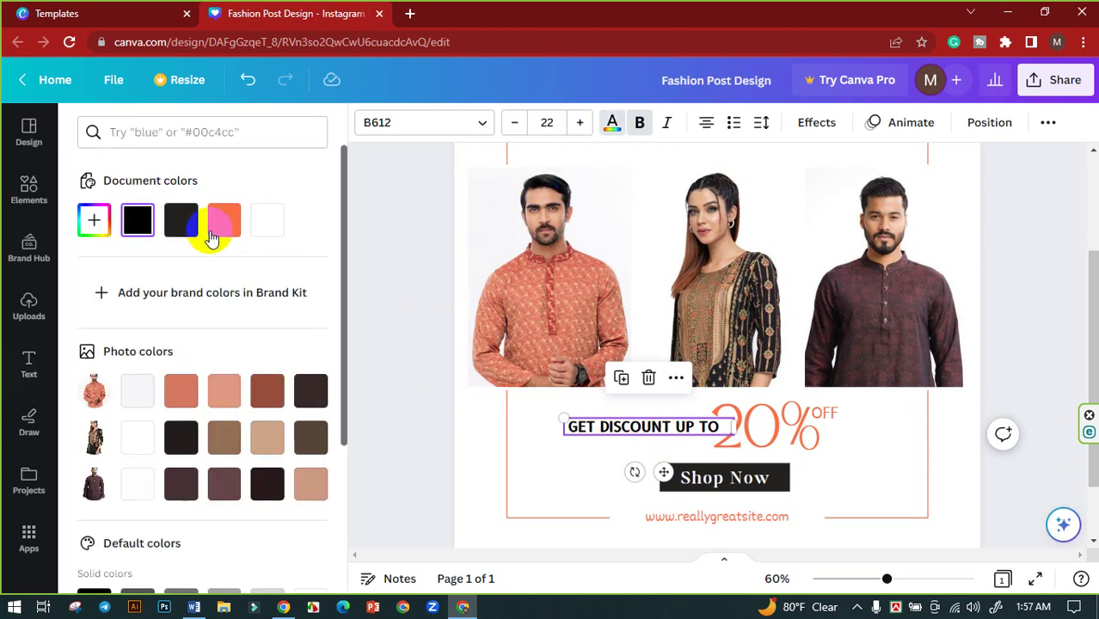
click(267, 391)
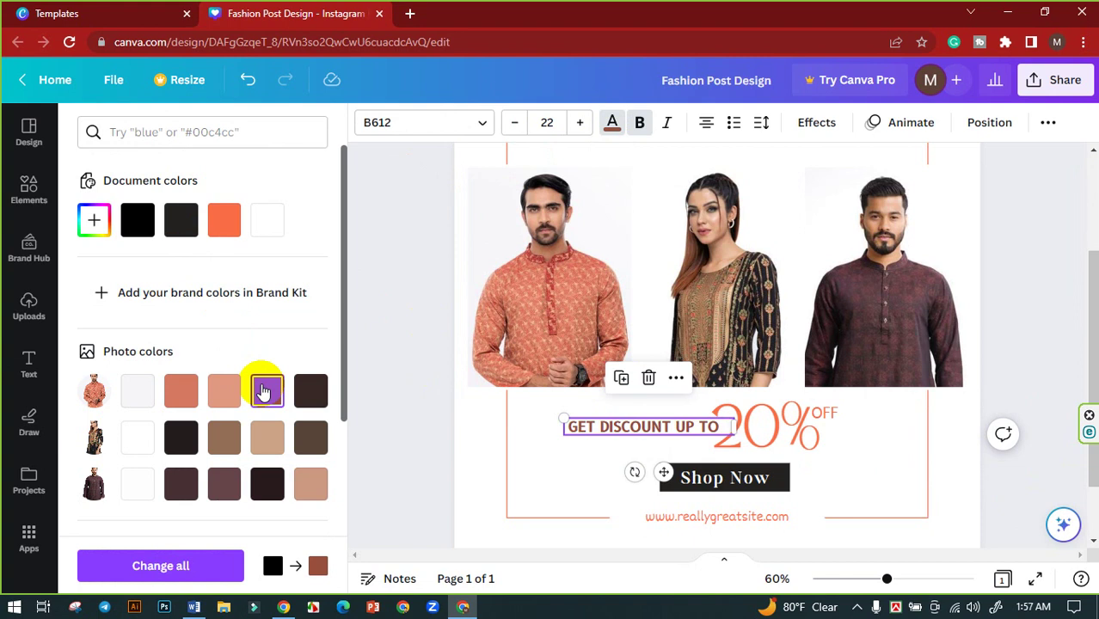
click(410, 385)
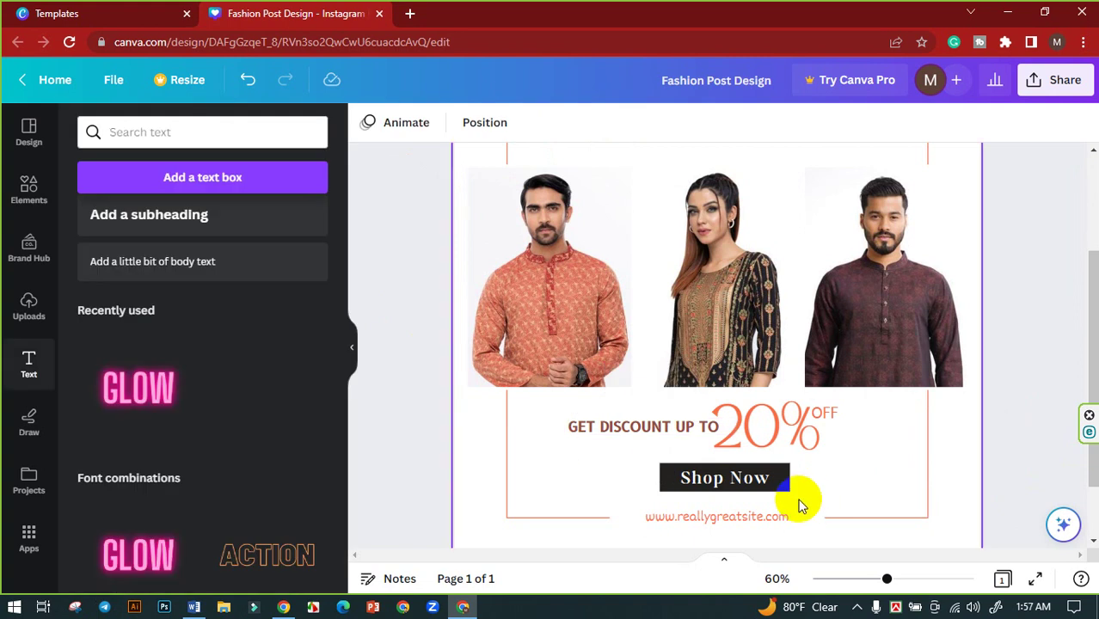
Fill the "Shop Now" button shape with the reddish-brown document color.
click(669, 471)
click(454, 124)
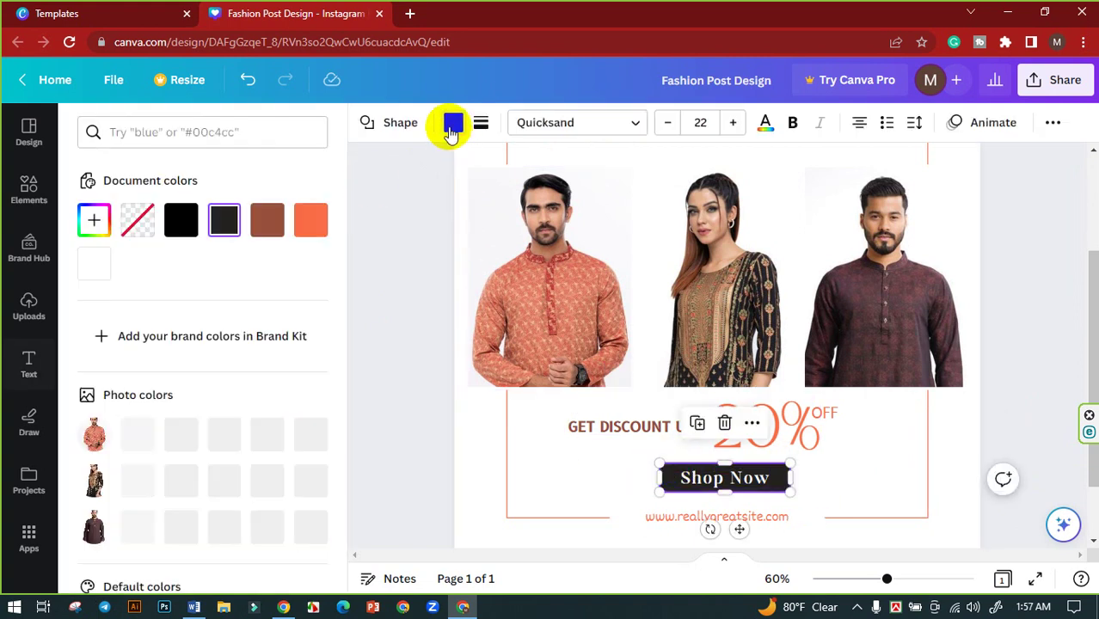
click(266, 225)
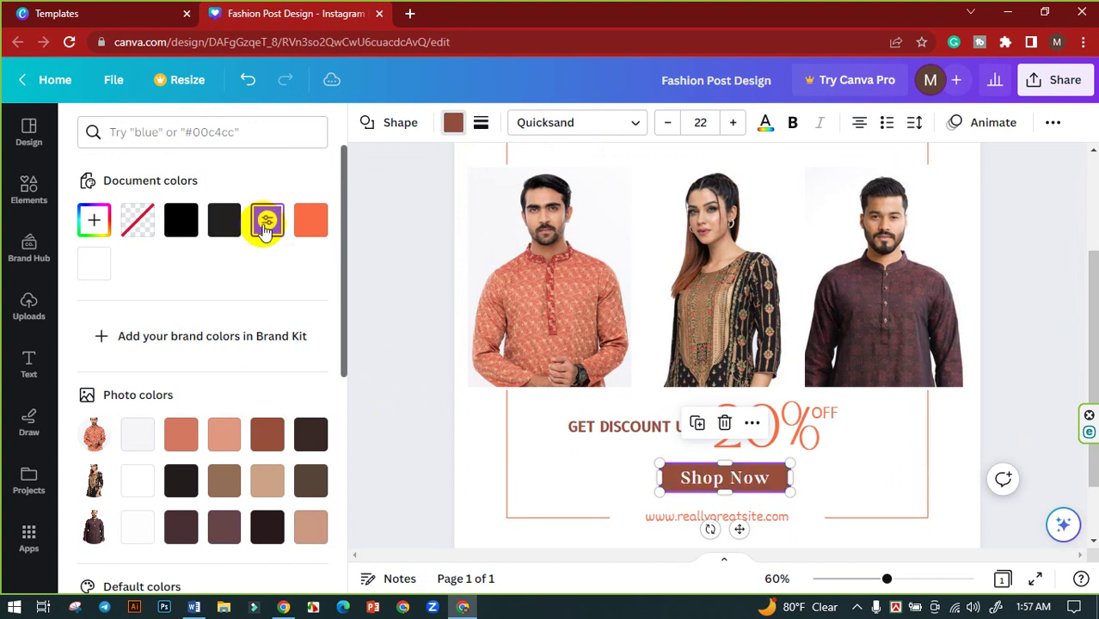
click(412, 302)
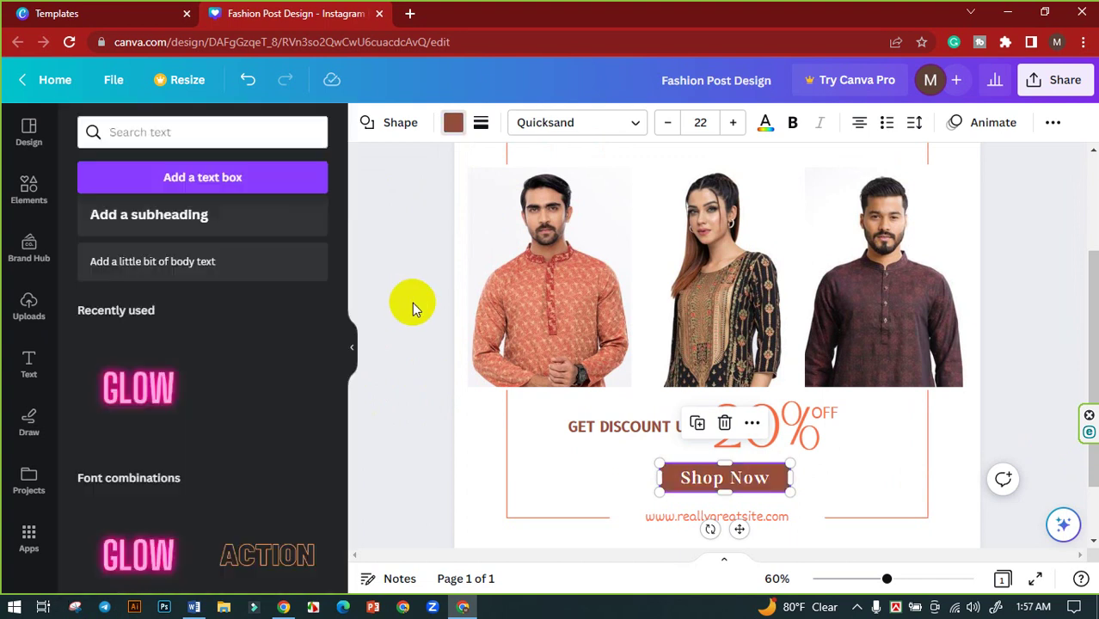
click(707, 475)
click(423, 395)
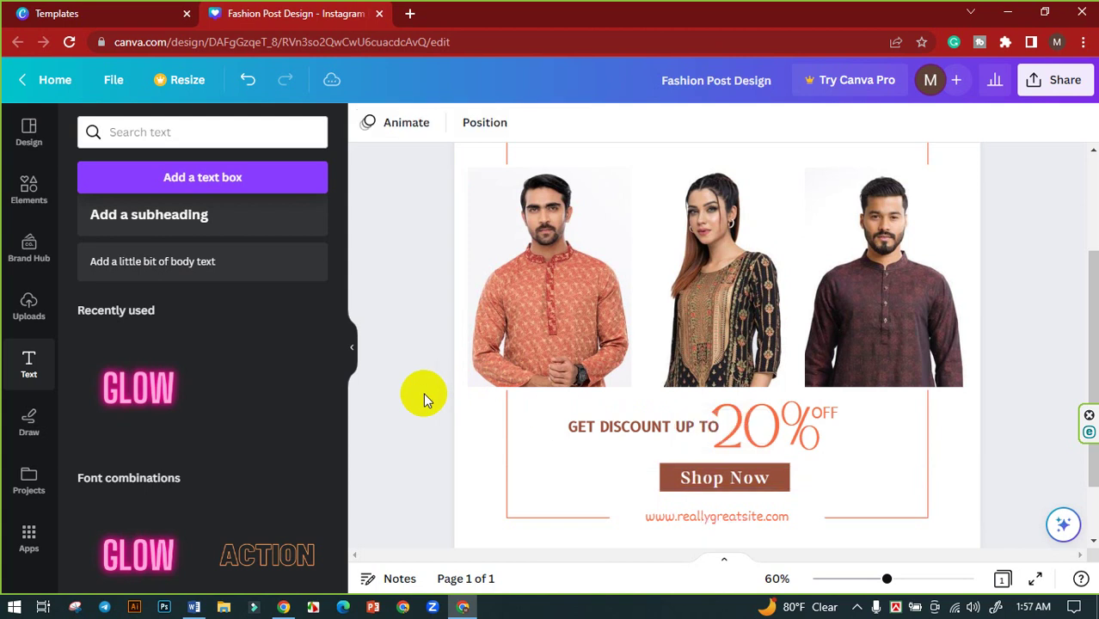
Search the web for "lereve" in a new browser tab and open the Le Reve fashion store's homepage.
scroll(423, 393, down, 2)
click(717, 441)
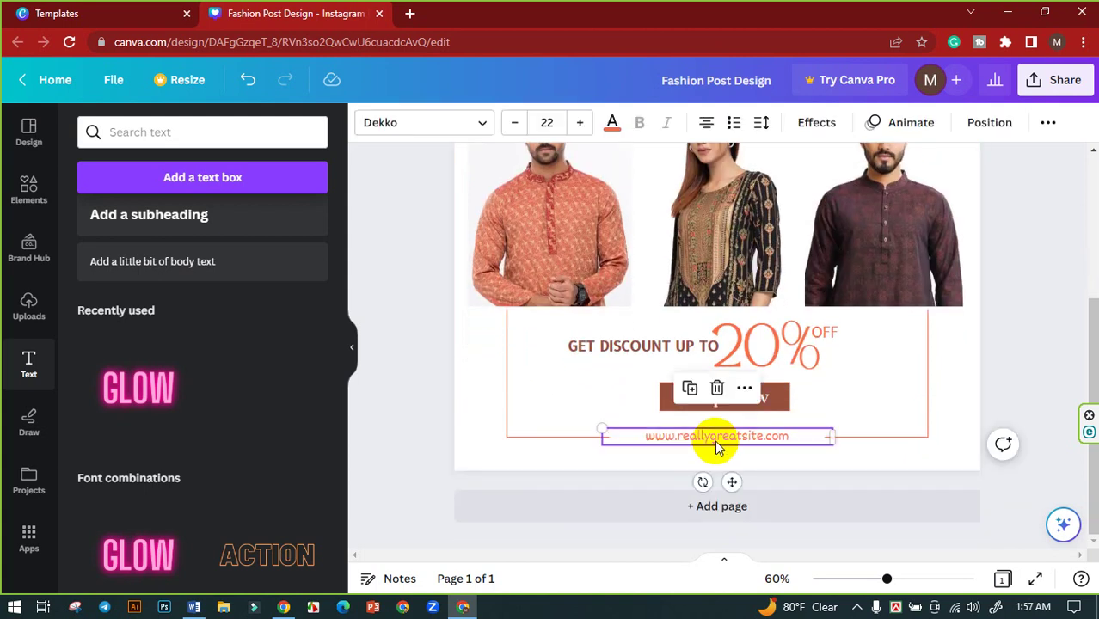
click(409, 13)
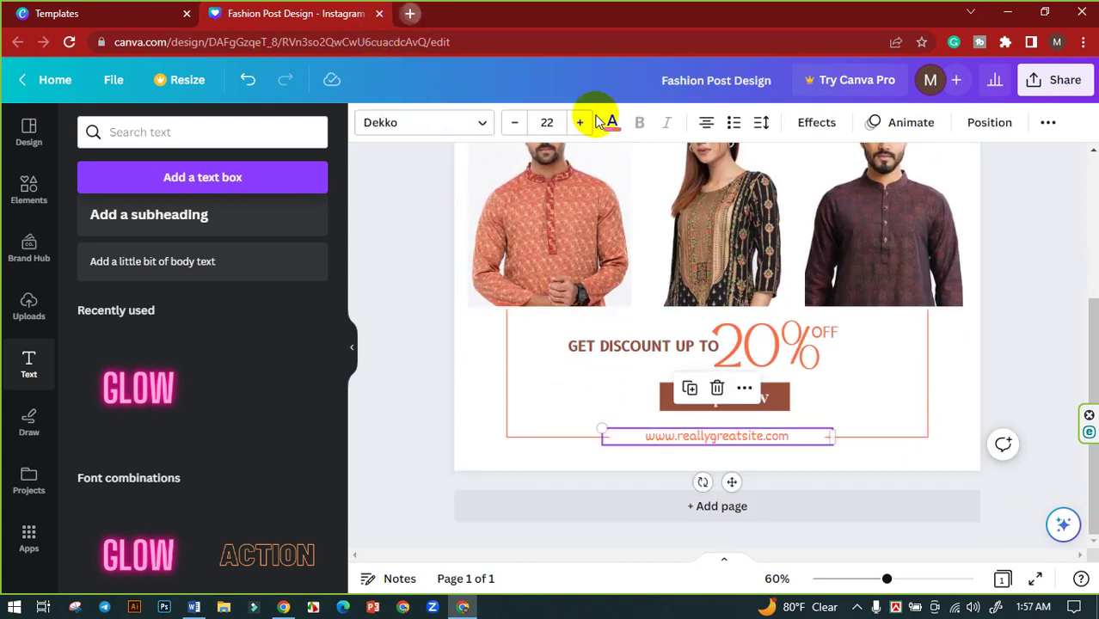
text(le)
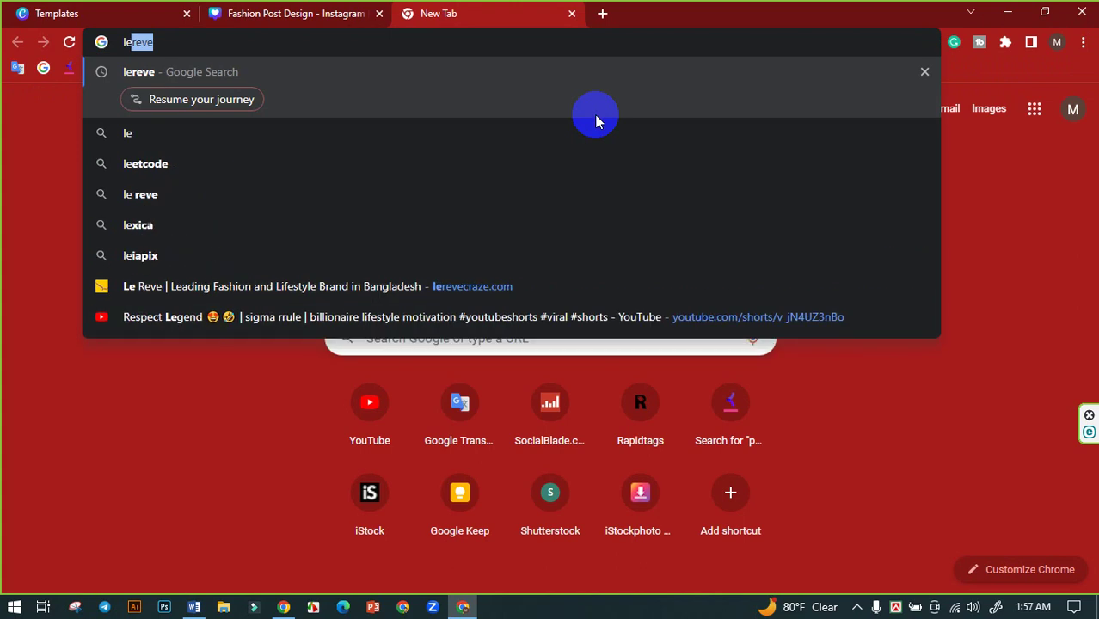
text(reve)
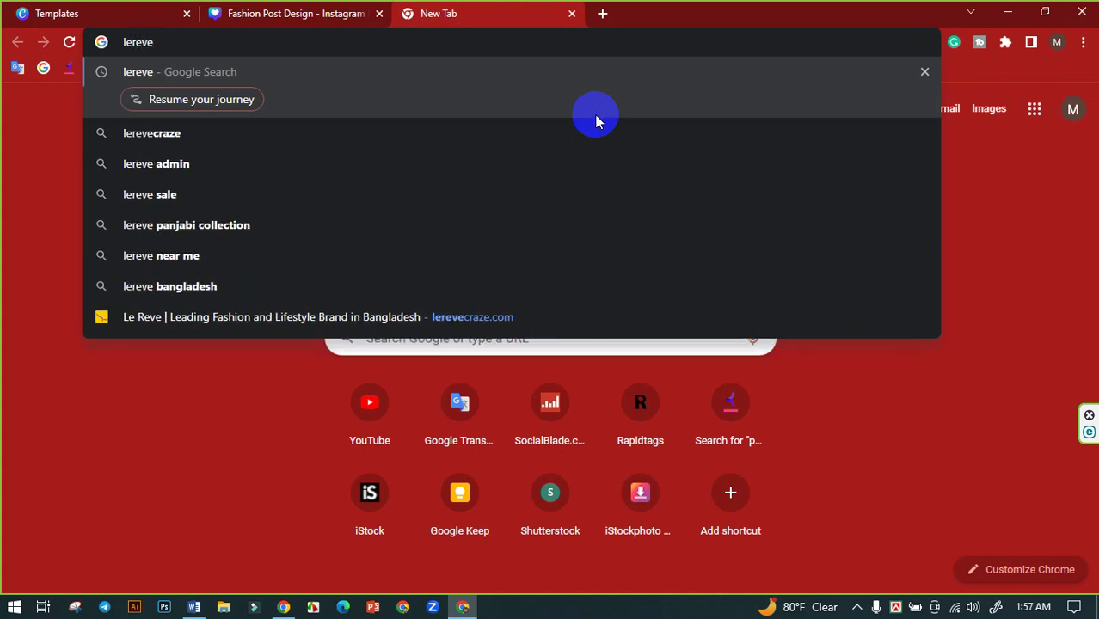
key(Return)
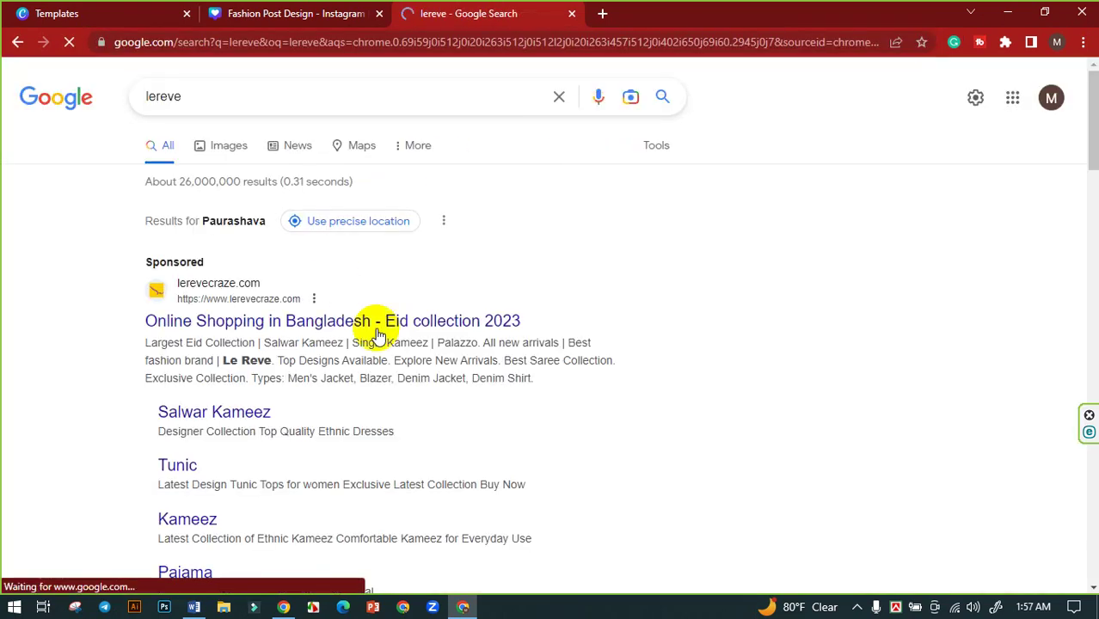
scroll(379, 334, down, 4)
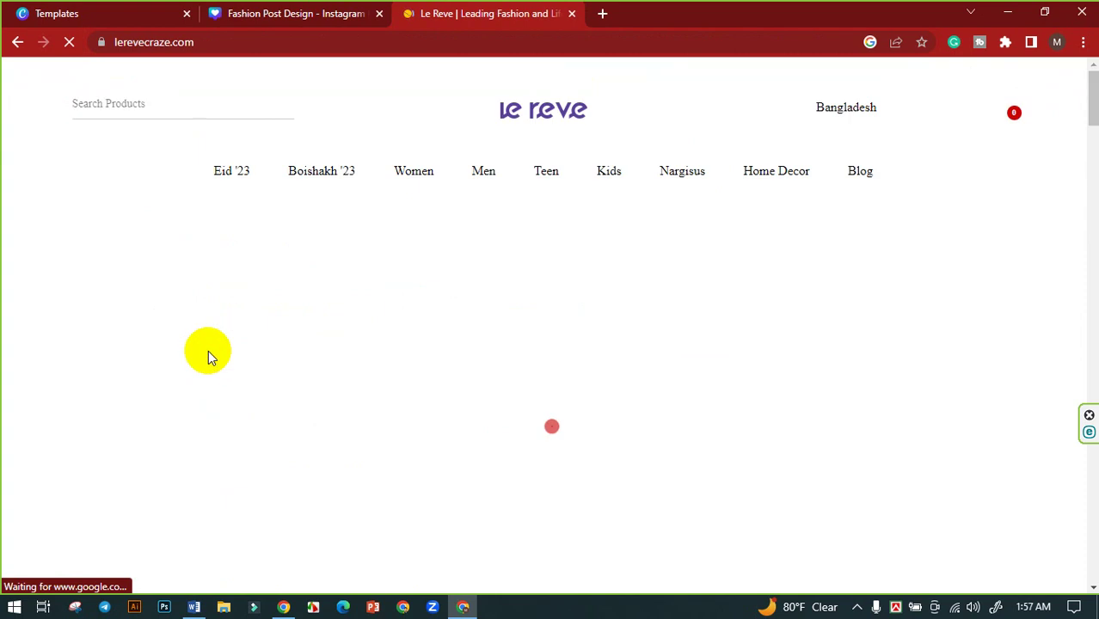
click(351, 264)
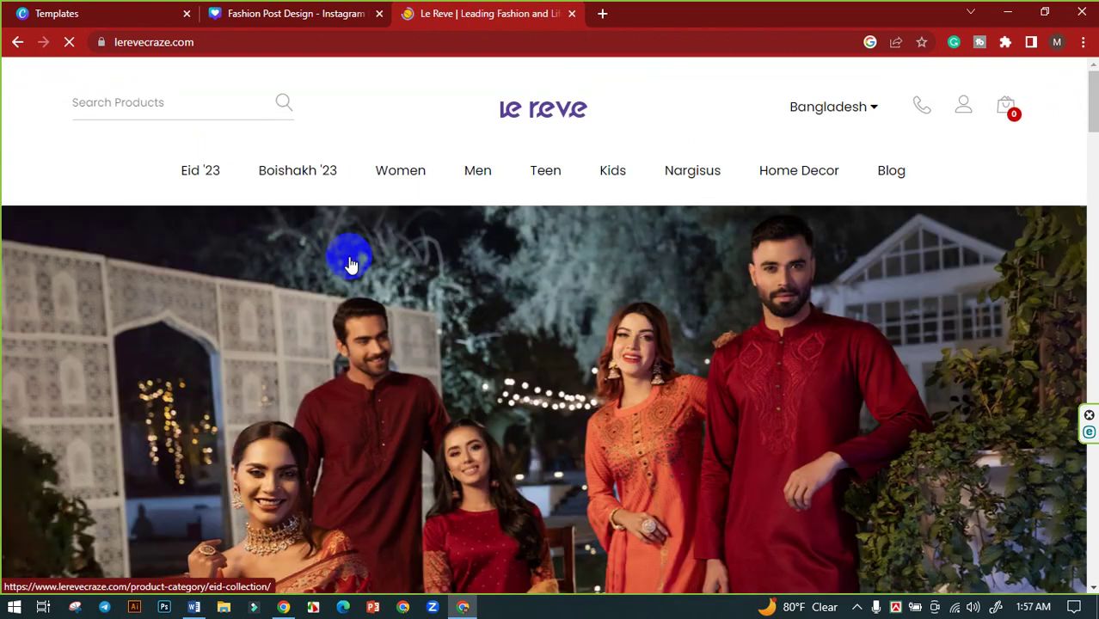
click(229, 39)
key(ctrl+c)
click(311, 10)
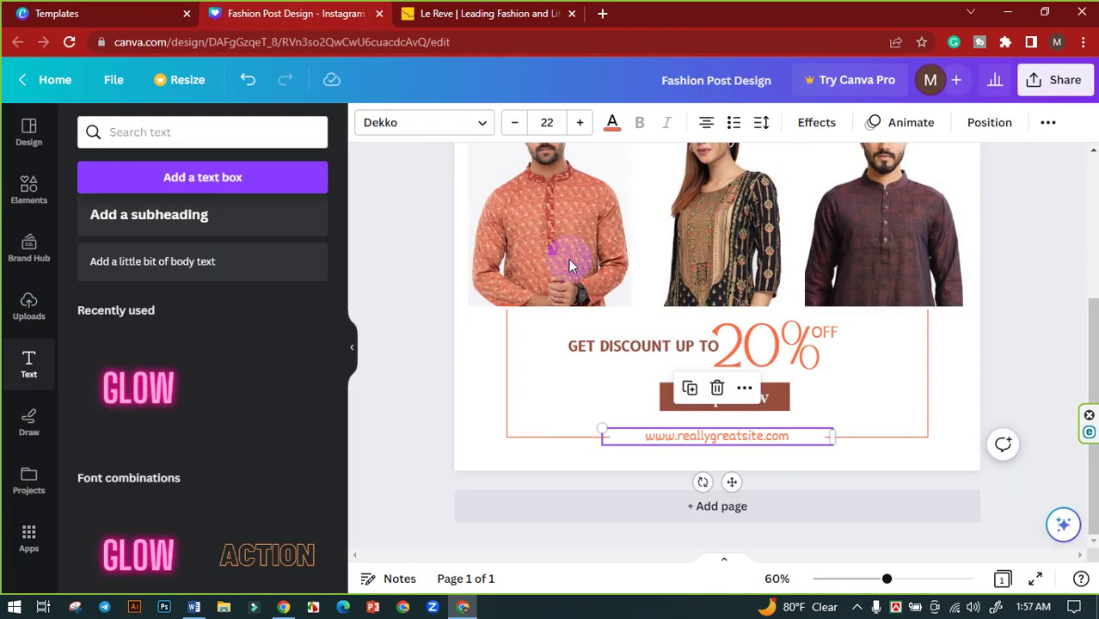
double_click(741, 436)
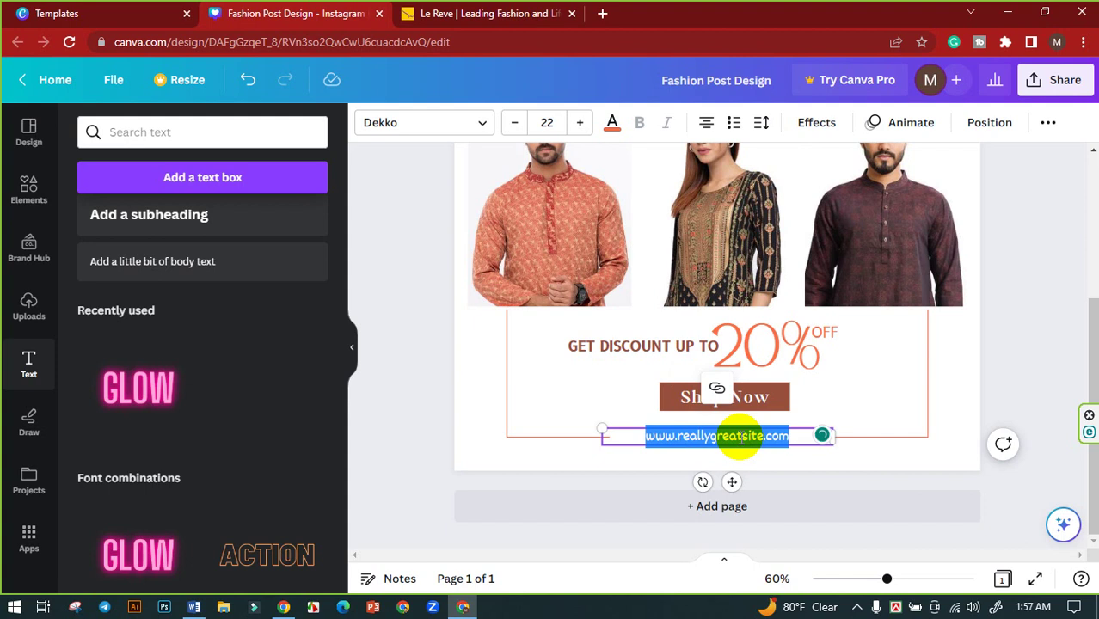
key(ctrl+v)
drag(677, 438, 638, 443)
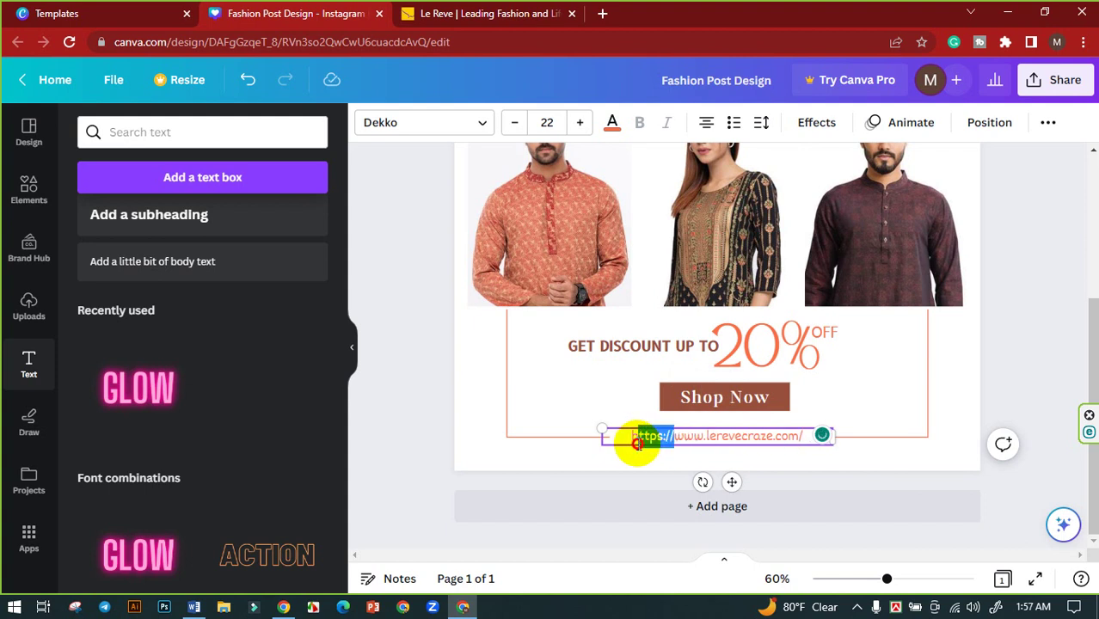
key(BackSpace)
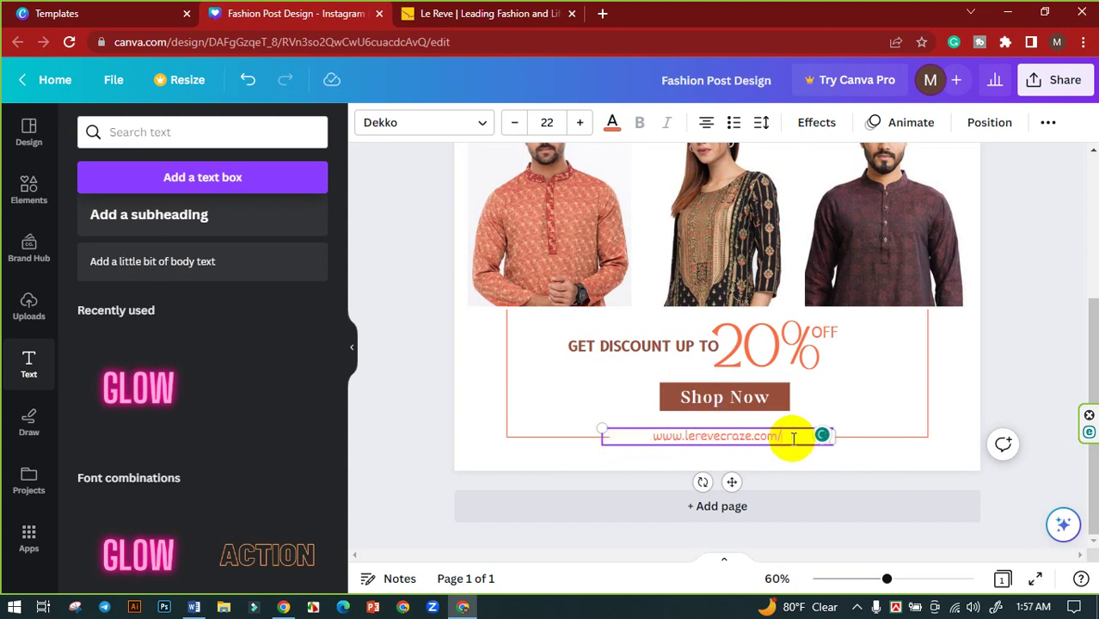
Change the website line's font to B612 and set its size to 23.
drag(785, 435, 658, 441)
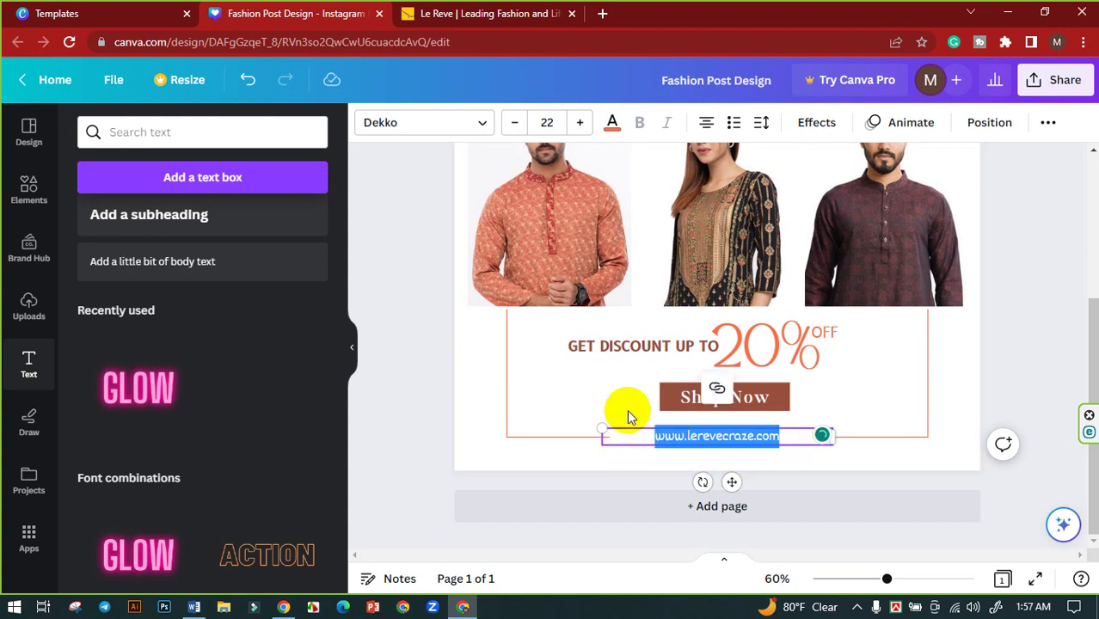
click(450, 126)
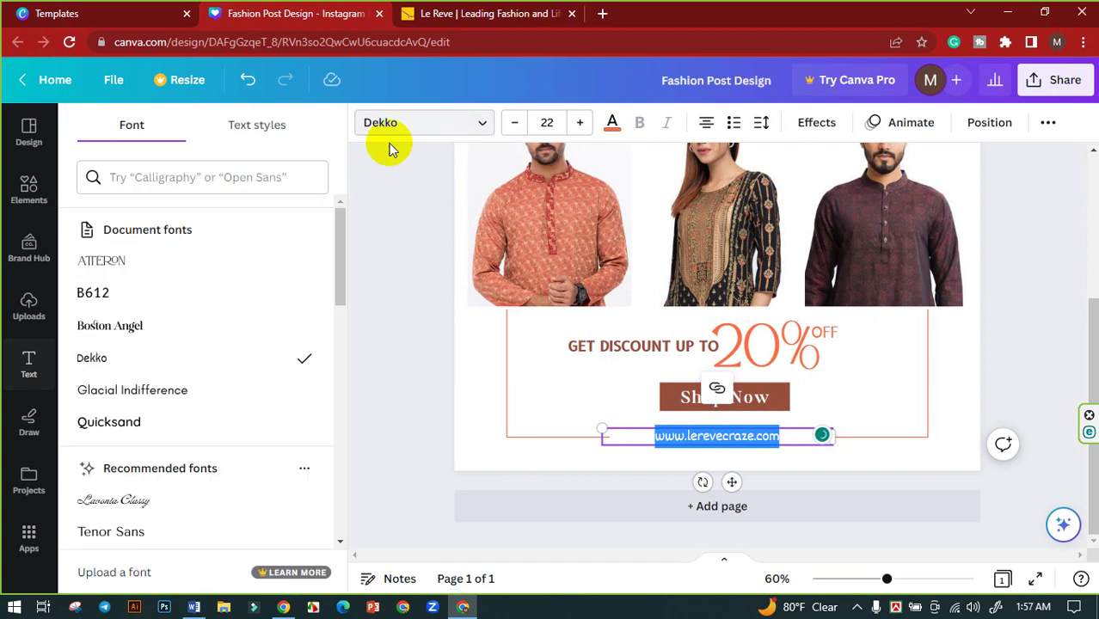
click(127, 297)
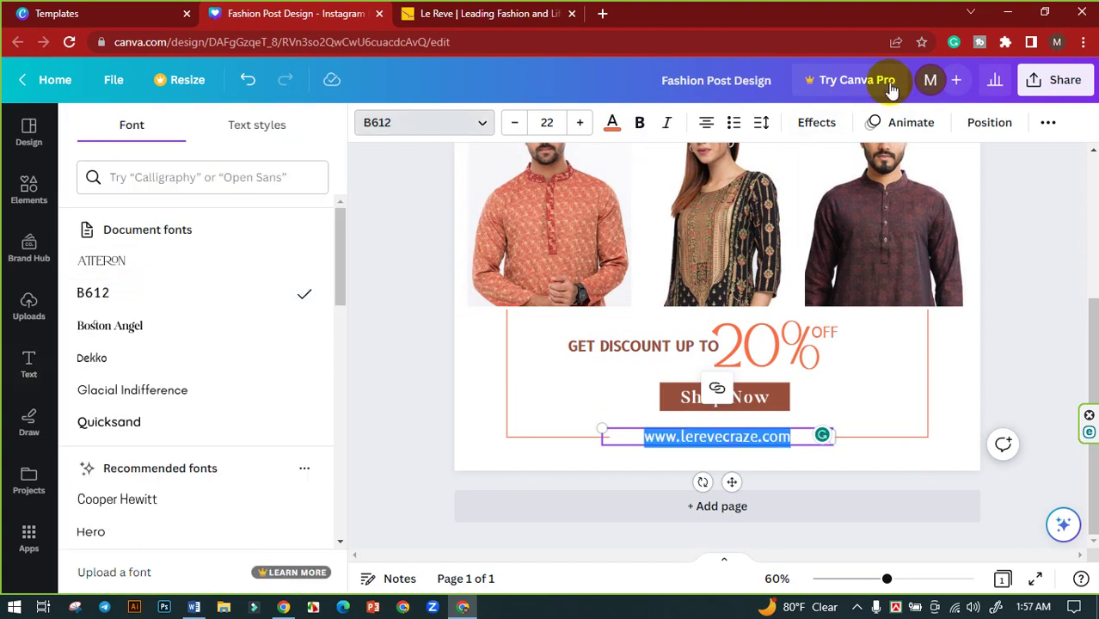
click(580, 129)
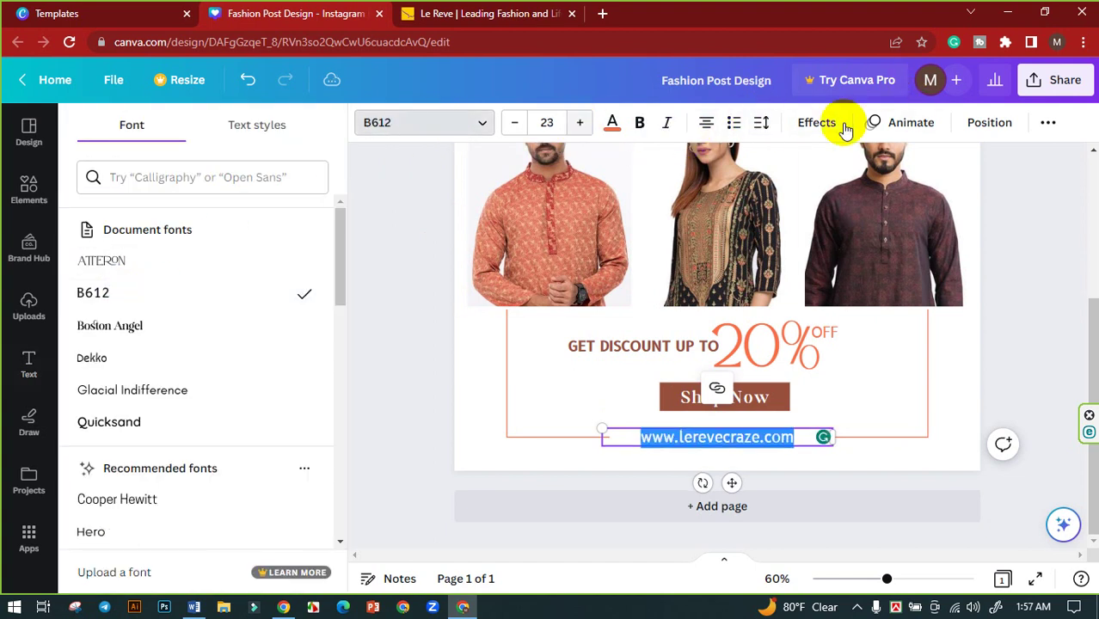
Widen the letter spacing of the website line so it nearly fills the gap in the lower frame line.
click(763, 122)
drag(820, 196, 839, 197)
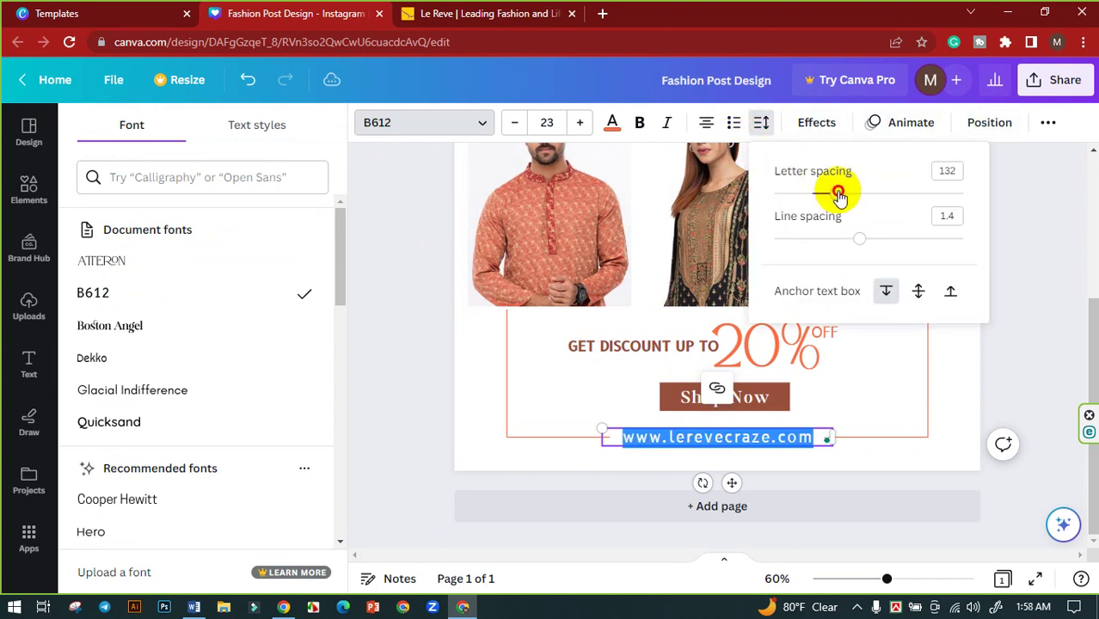
click(407, 321)
click(423, 324)
click(550, 388)
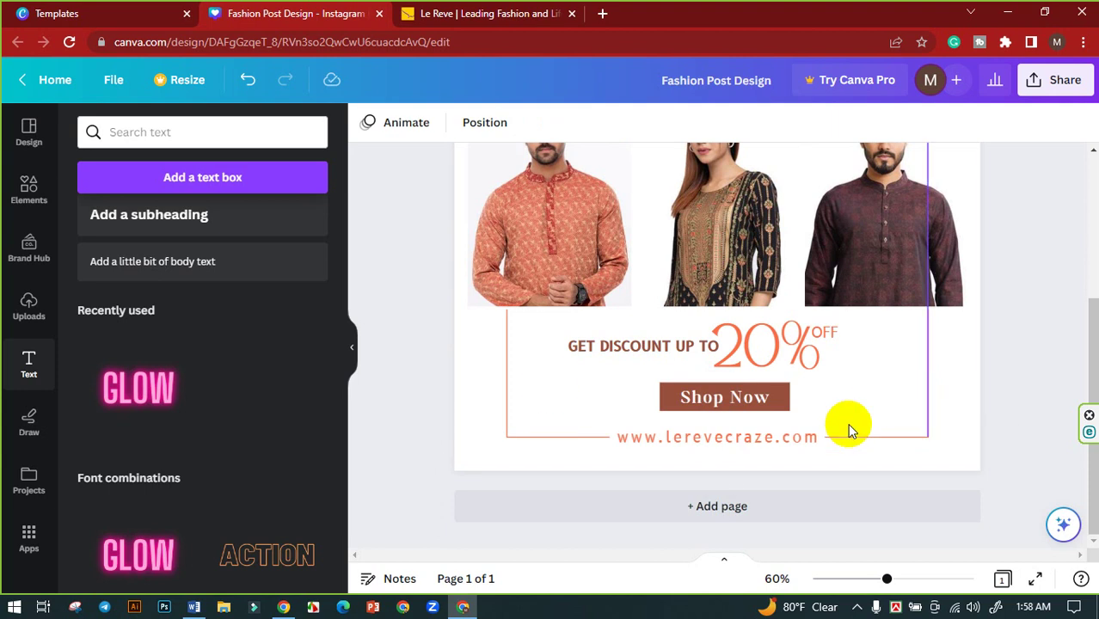
scroll(821, 320, up, 3)
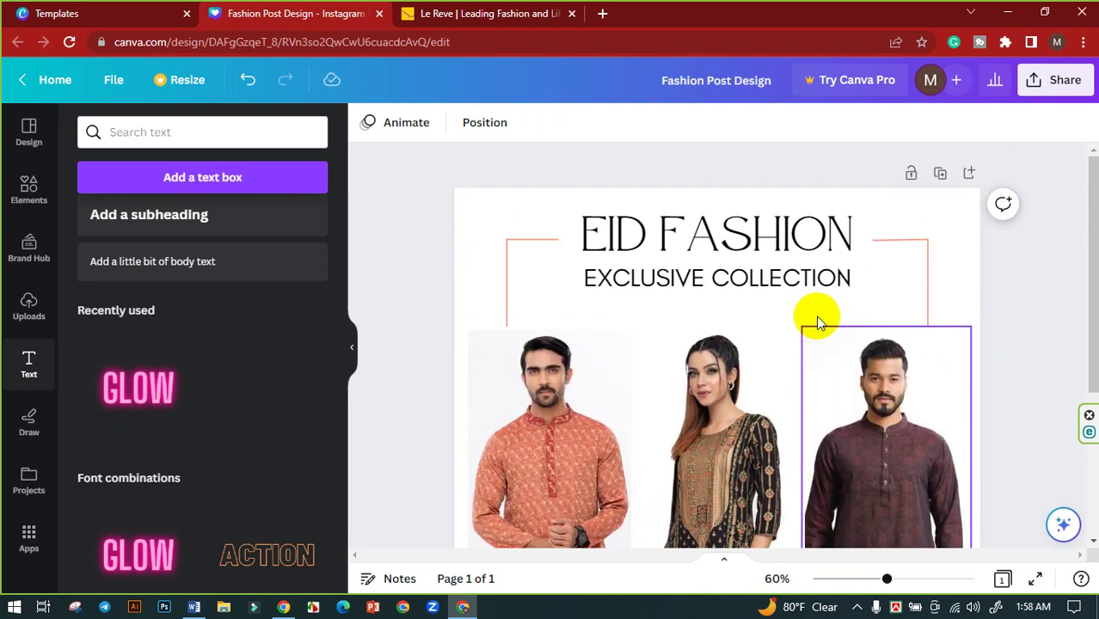
scroll(499, 266, down, 5)
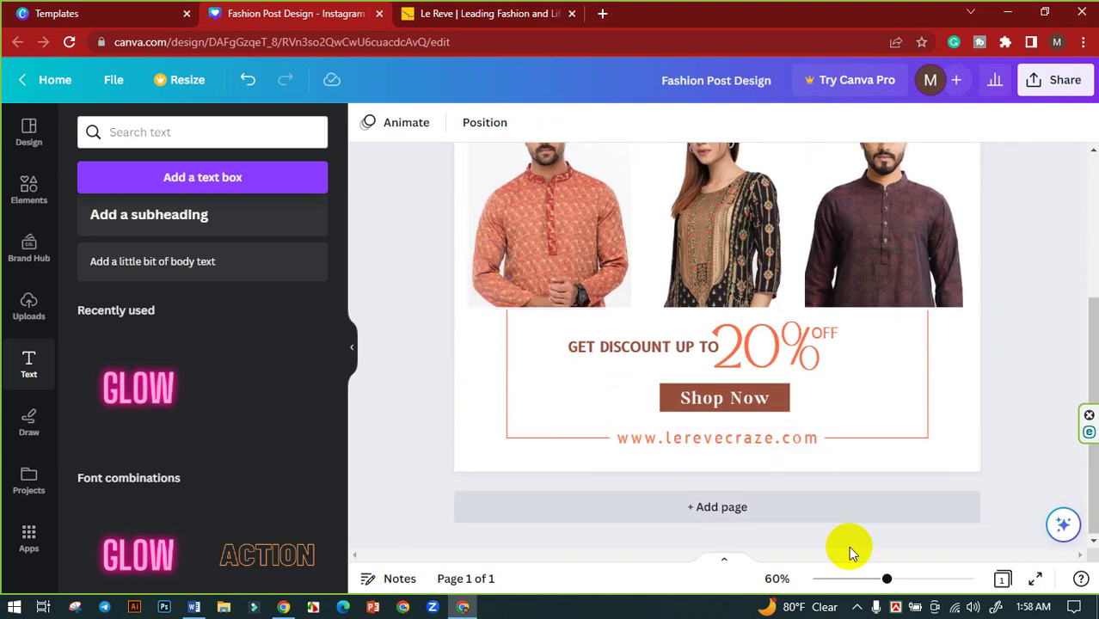
drag(886, 578, 871, 578)
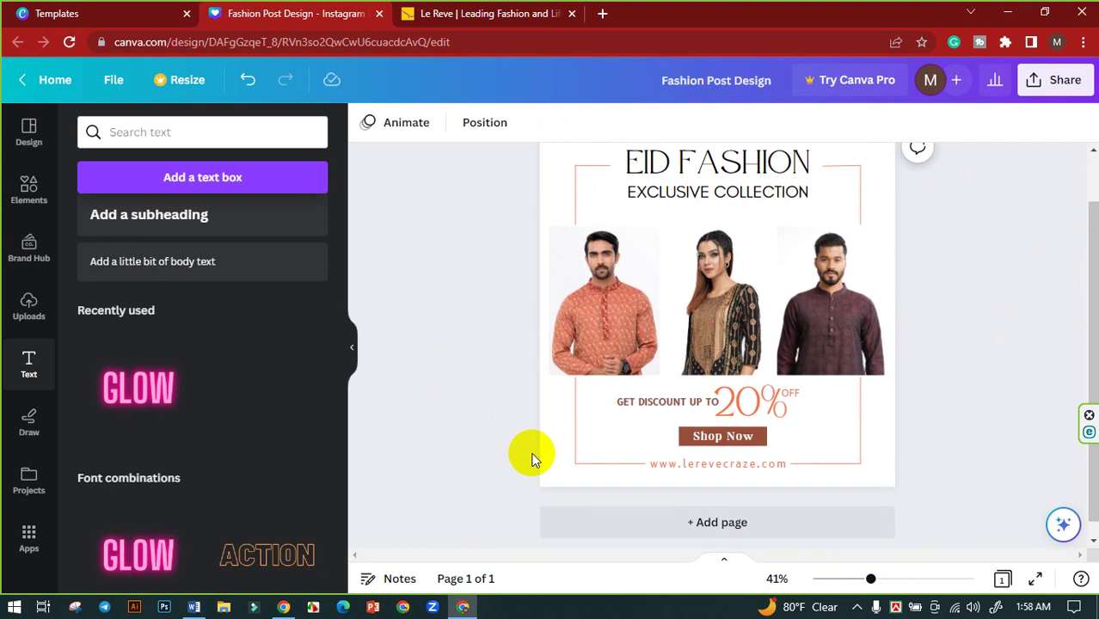
scroll(552, 235, up, 1)
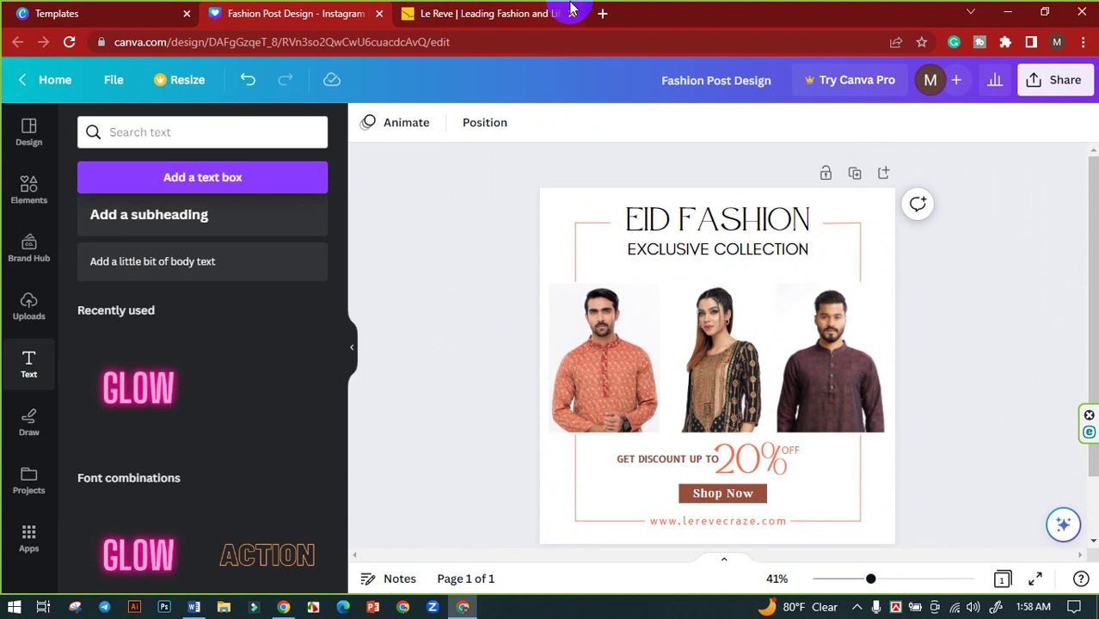
Search the web for "unsplash" in a new browser tab and open the Unsplash website.
click(602, 14)
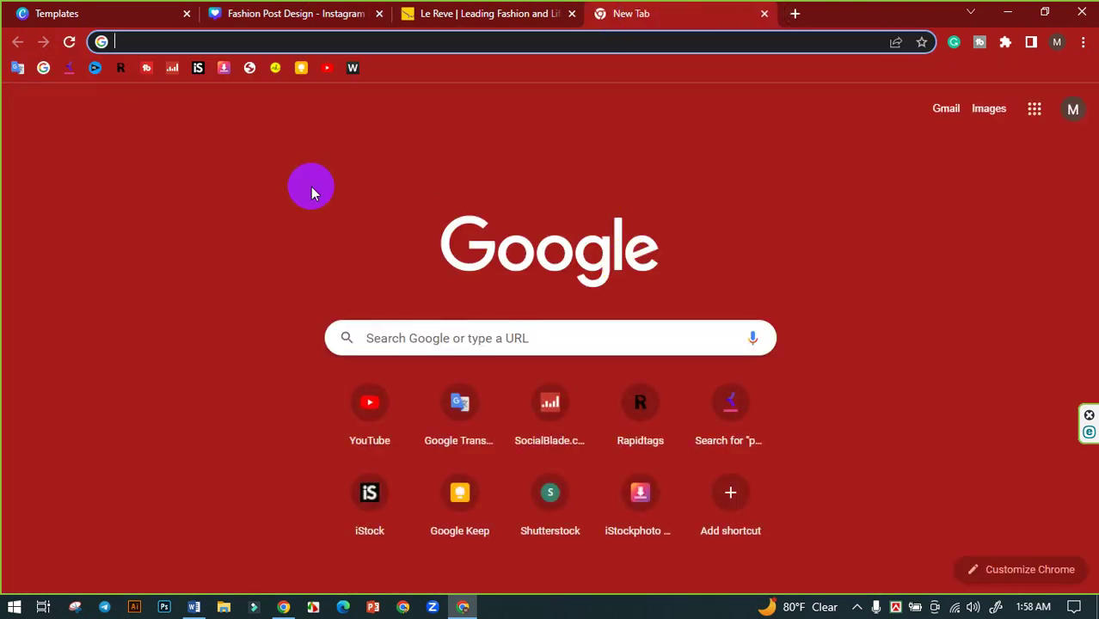
text(uns)
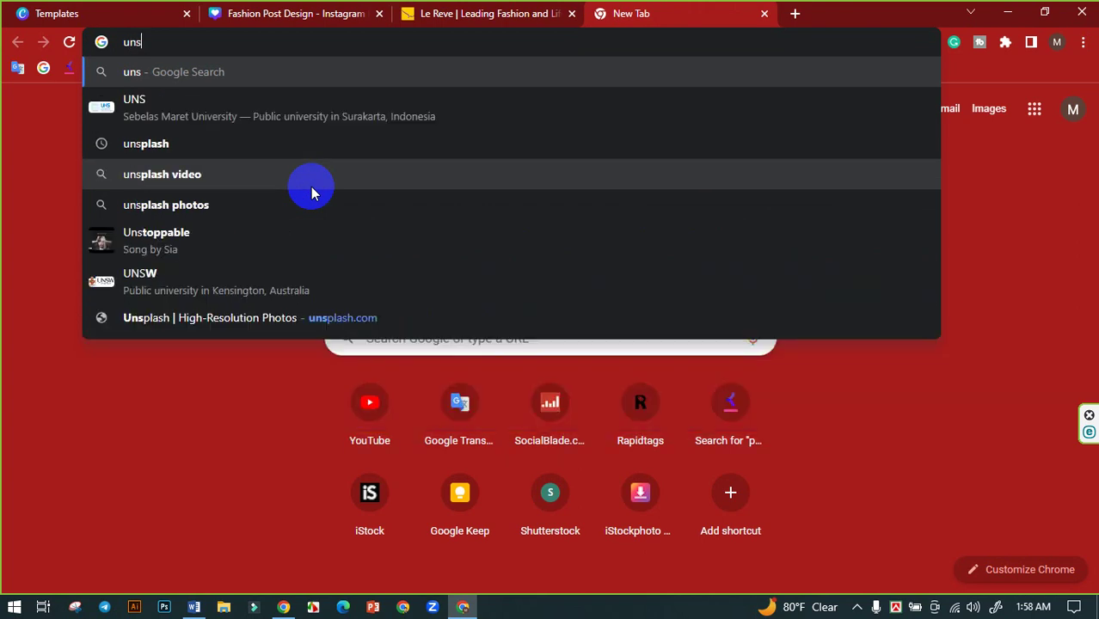
text(plash)
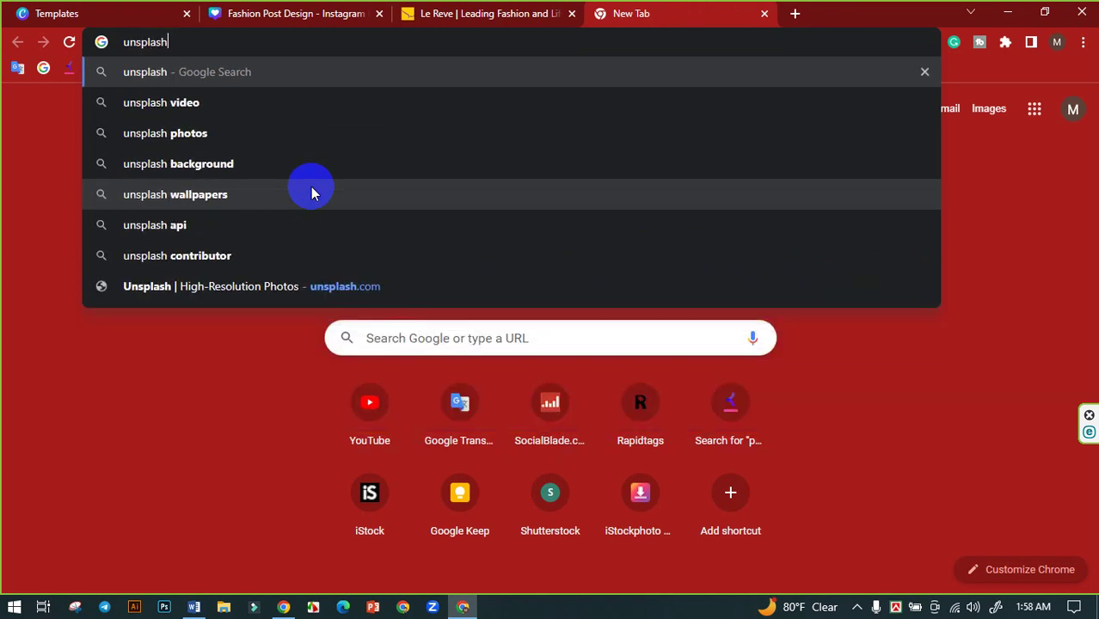
key(Return)
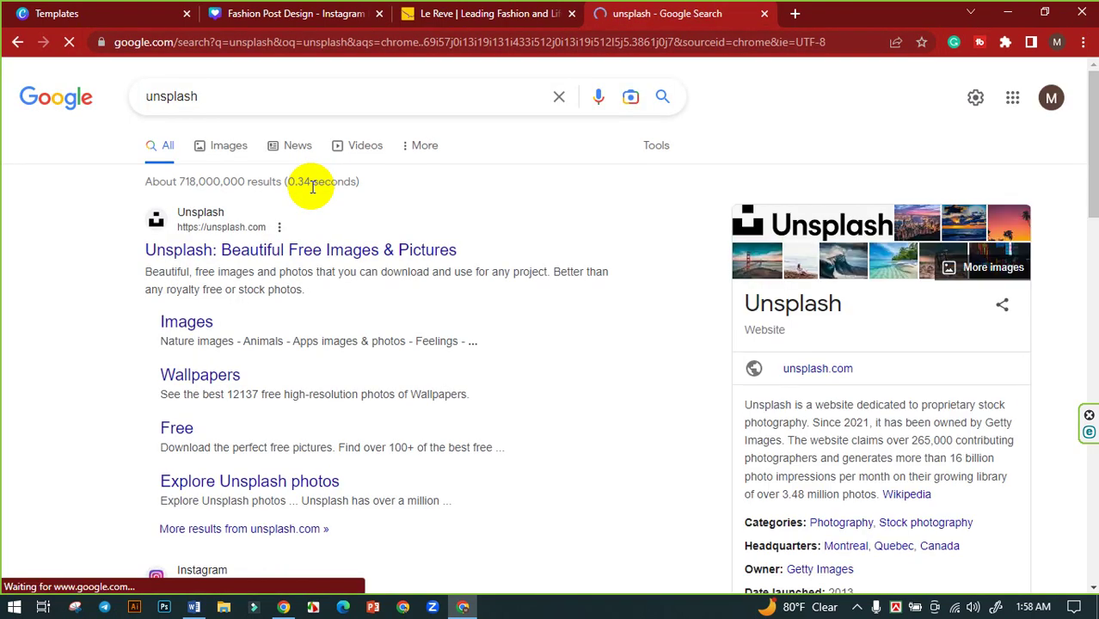
click(240, 250)
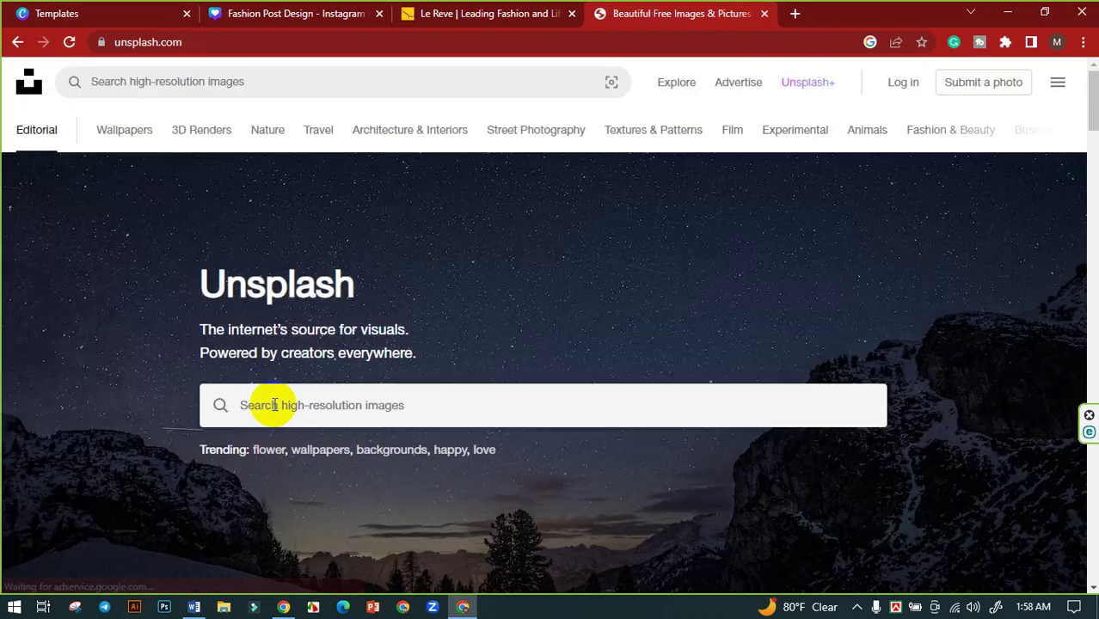
Search Unsplash for "white background" photos.
click(274, 405)
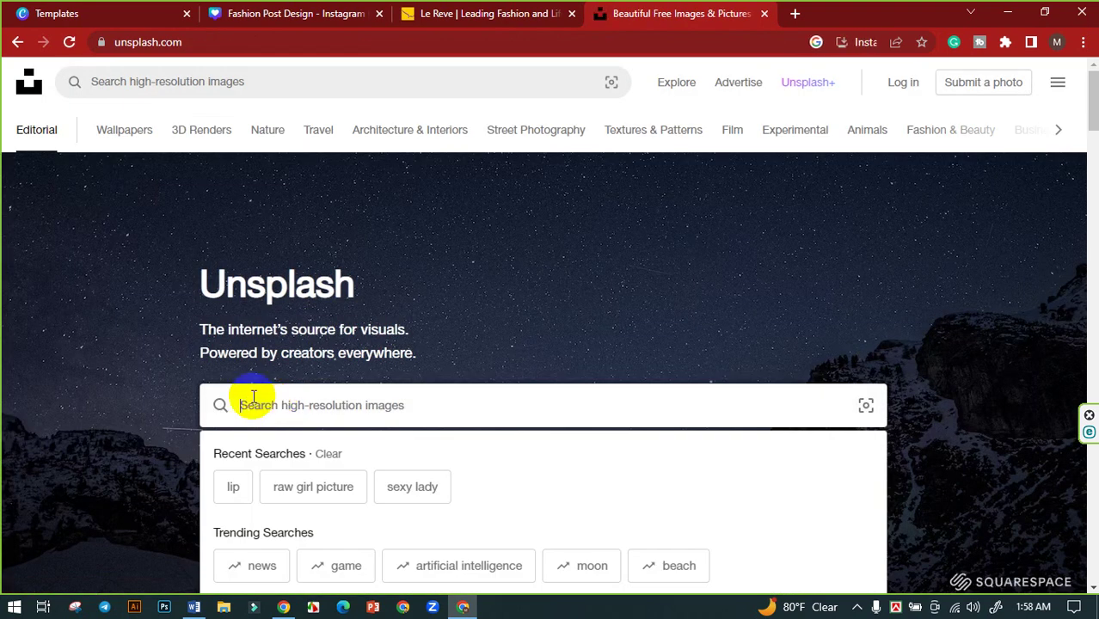
click(174, 79)
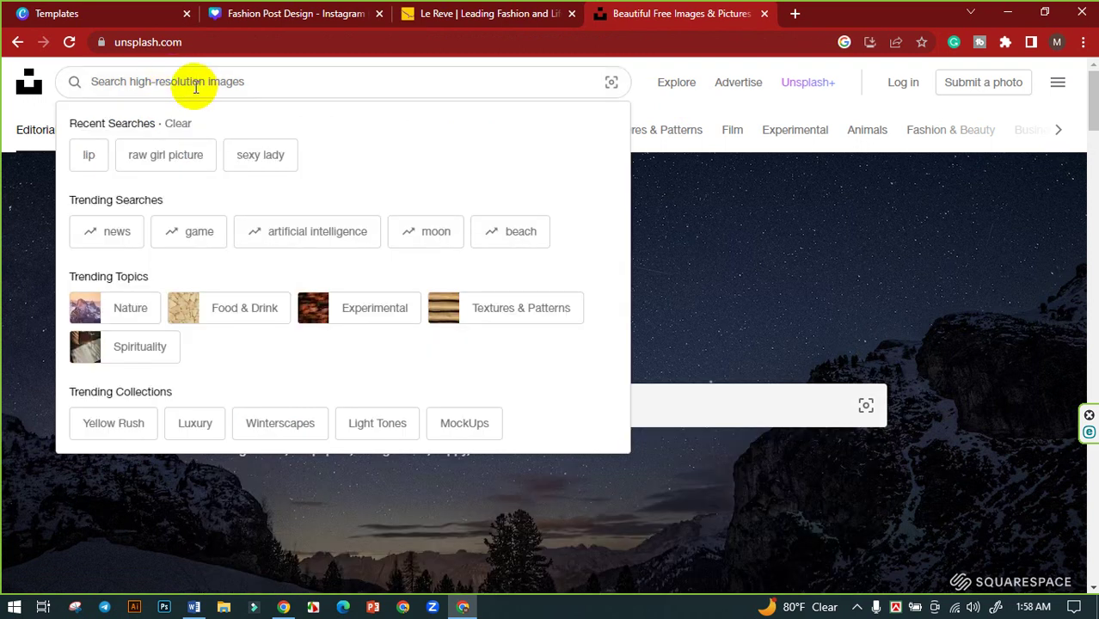
text(white)
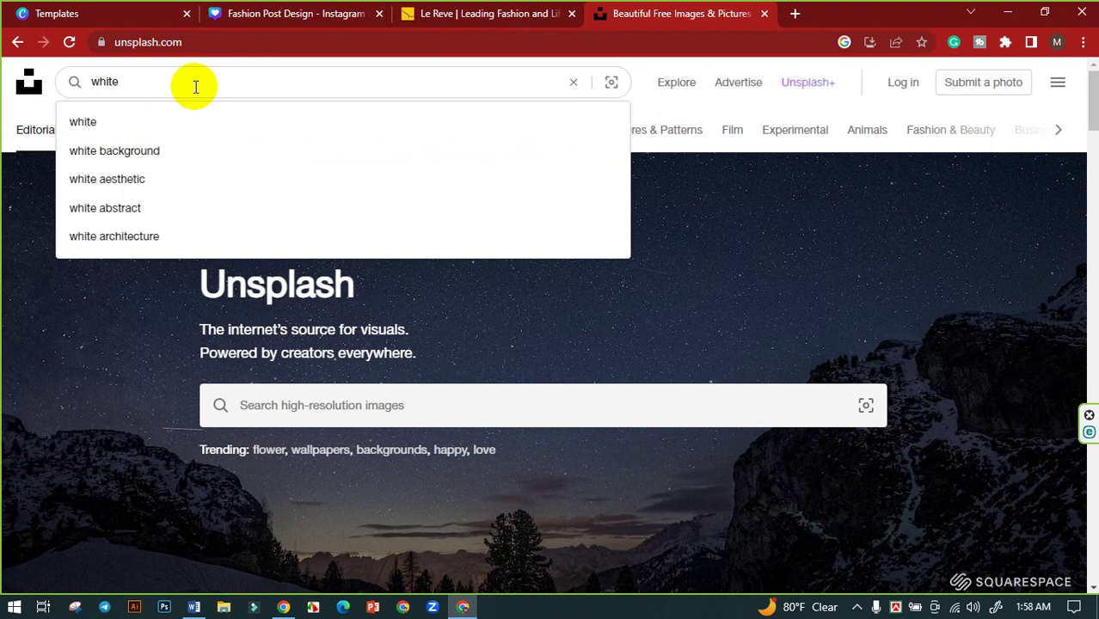
click(121, 151)
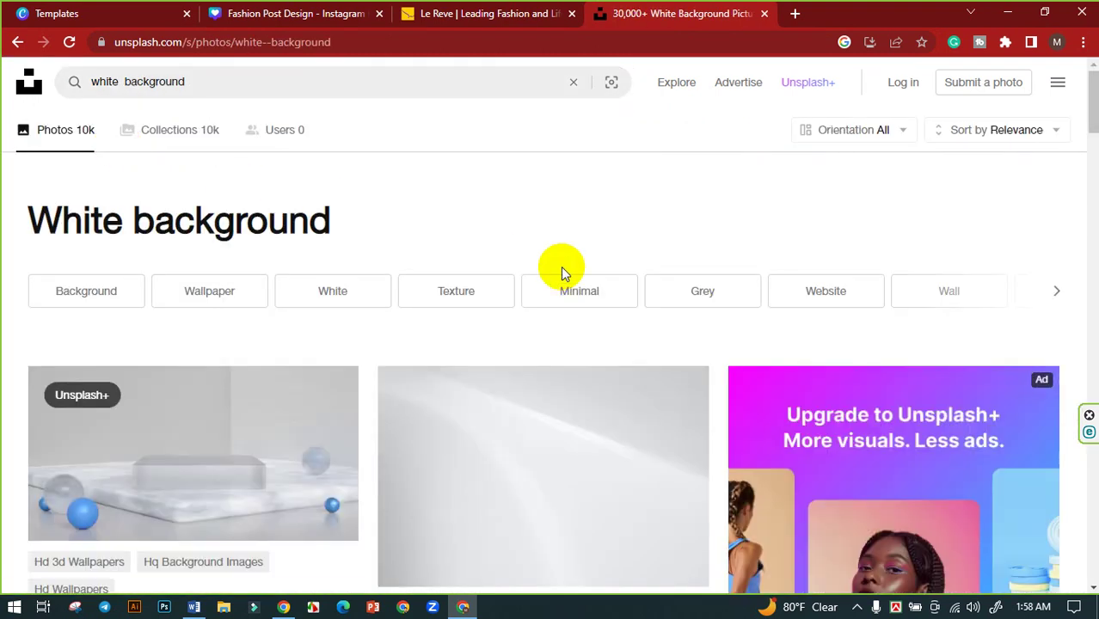
Browse the Unsplash white background photo results for a plain, light image suitable as the fashion post's background.
scroll(561, 271, down, 3)
scroll(633, 332, down, 5)
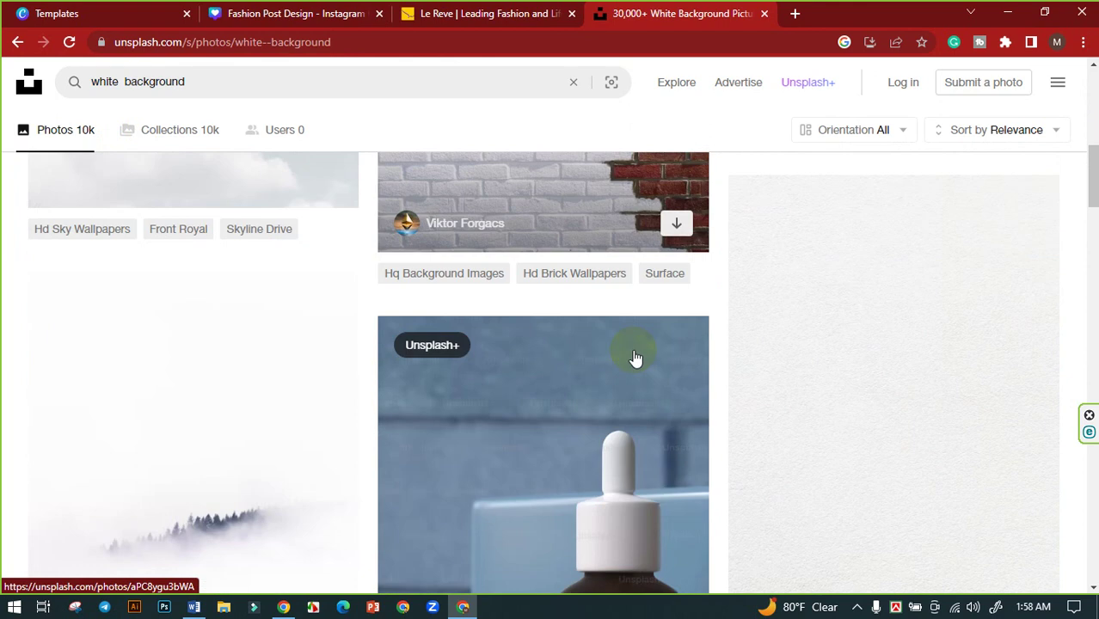
scroll(635, 358, down, 8)
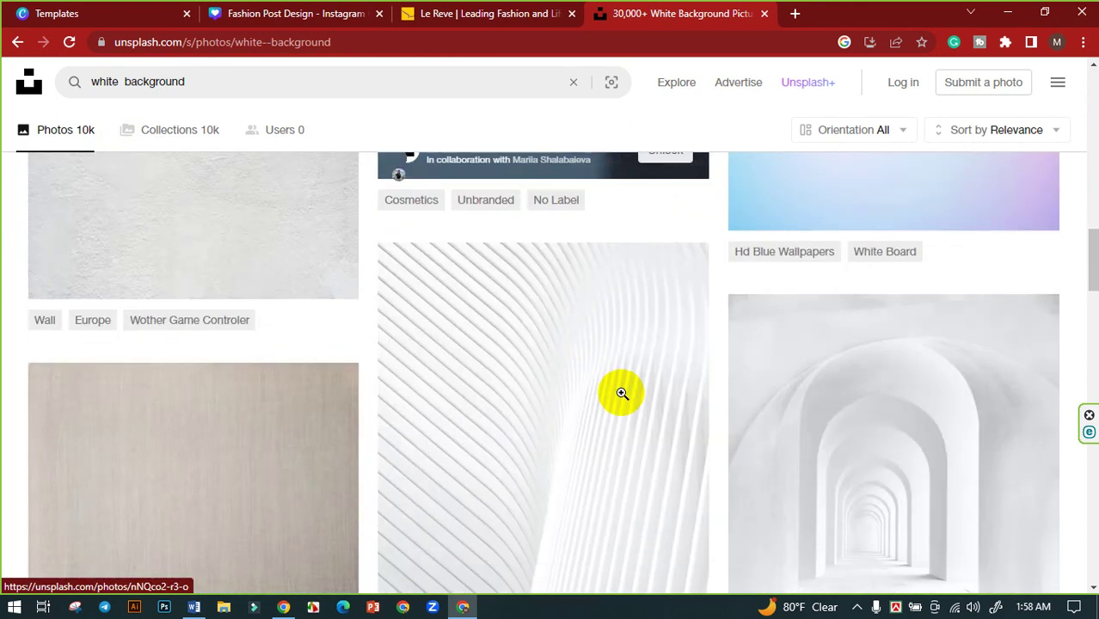
scroll(622, 393, down, 10)
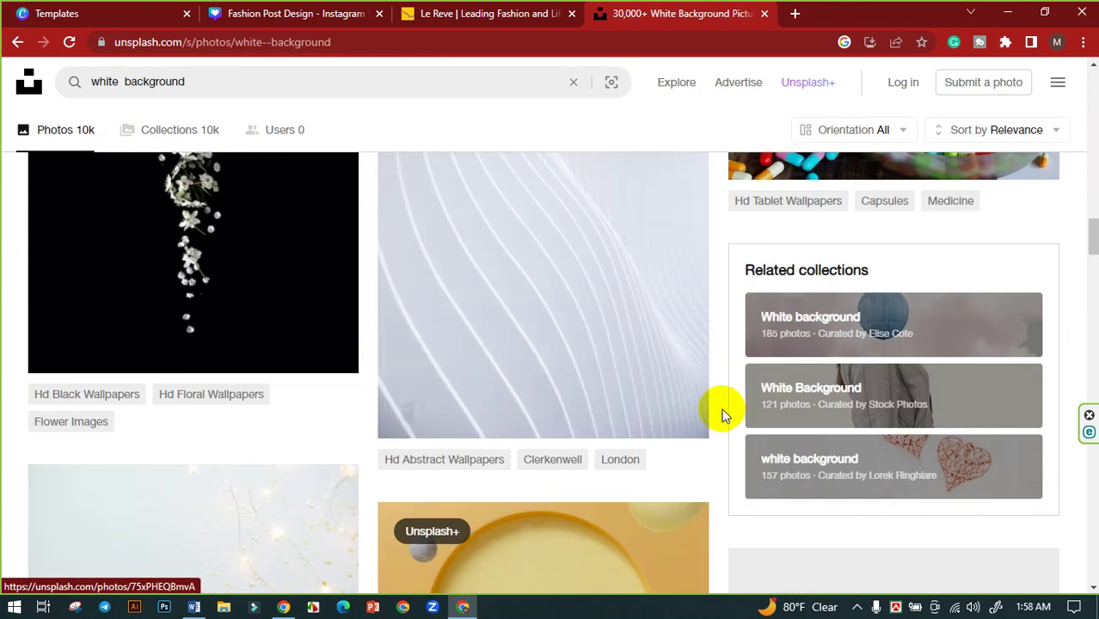
scroll(722, 415, down, 3)
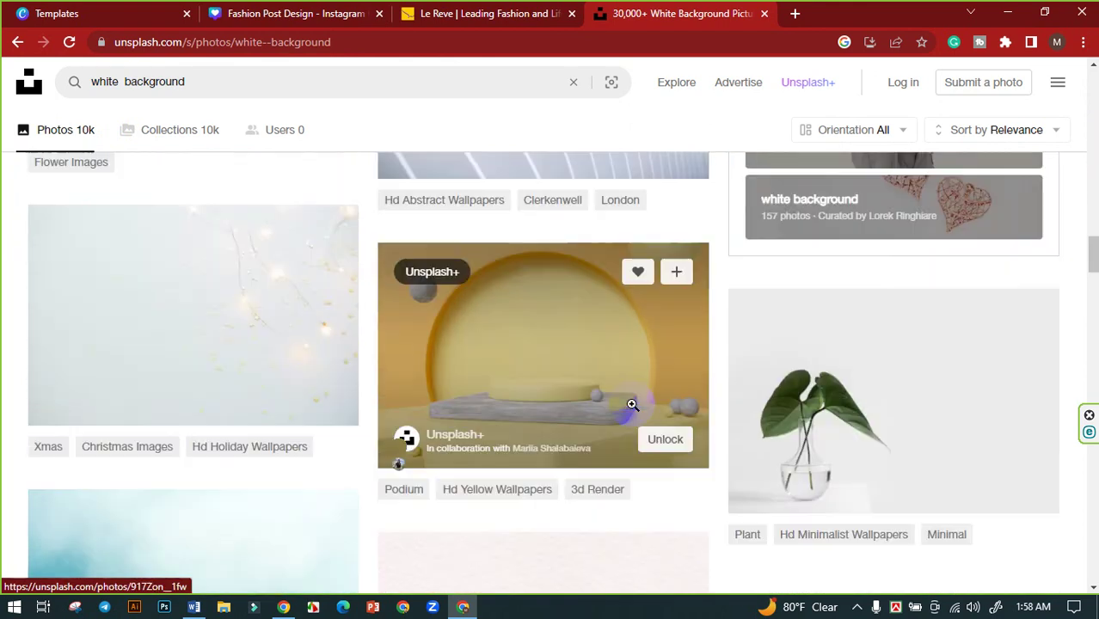
scroll(552, 351, down, 6)
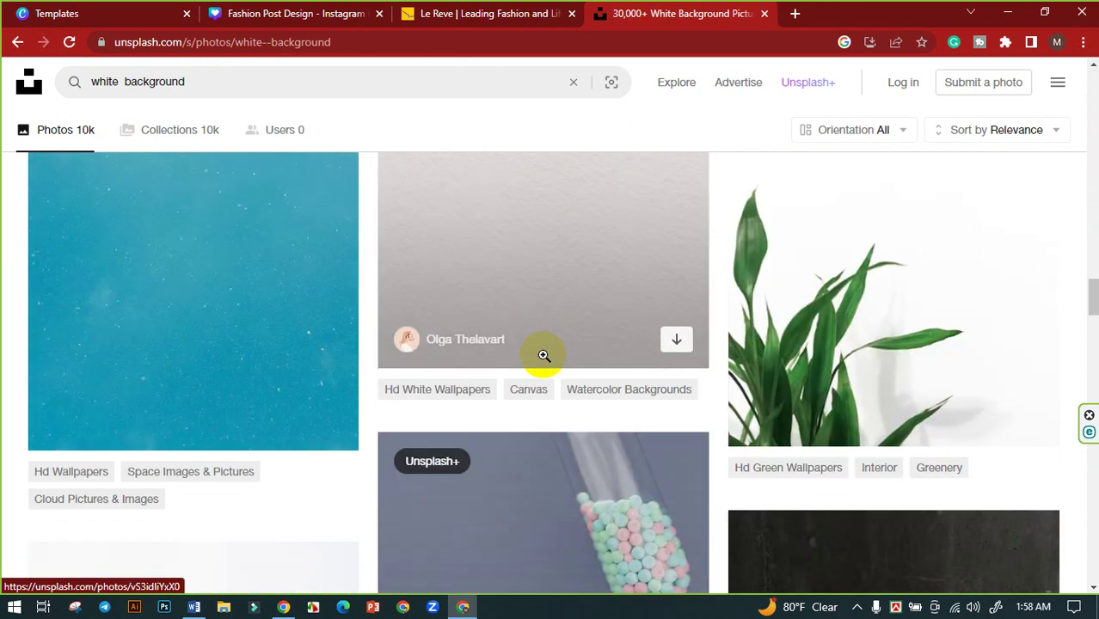
scroll(544, 355, down, 11)
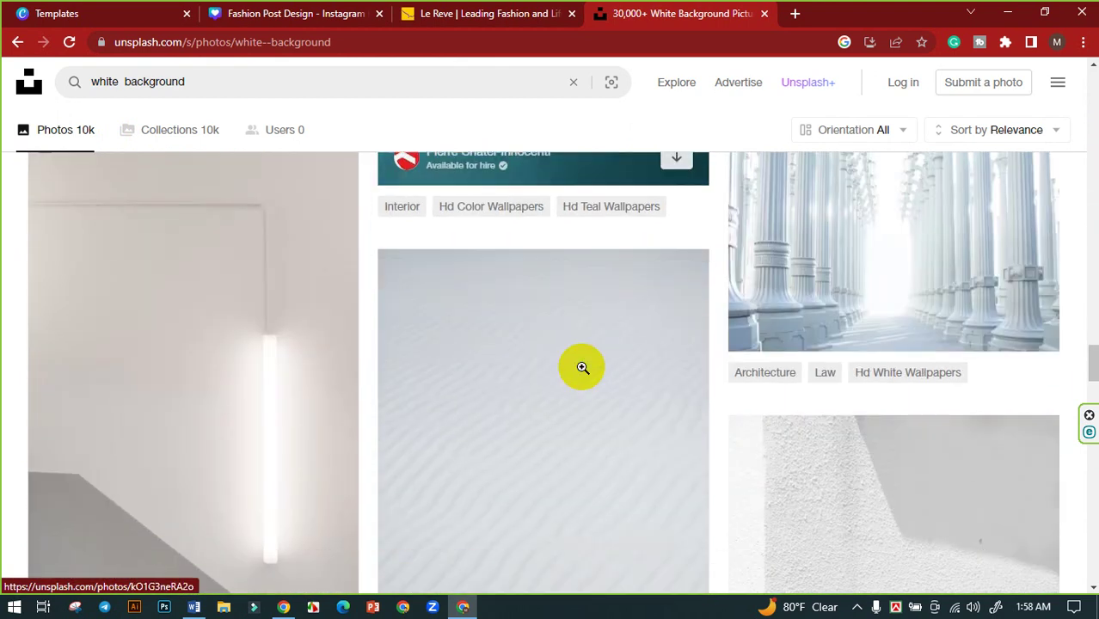
scroll(582, 367, down, 8)
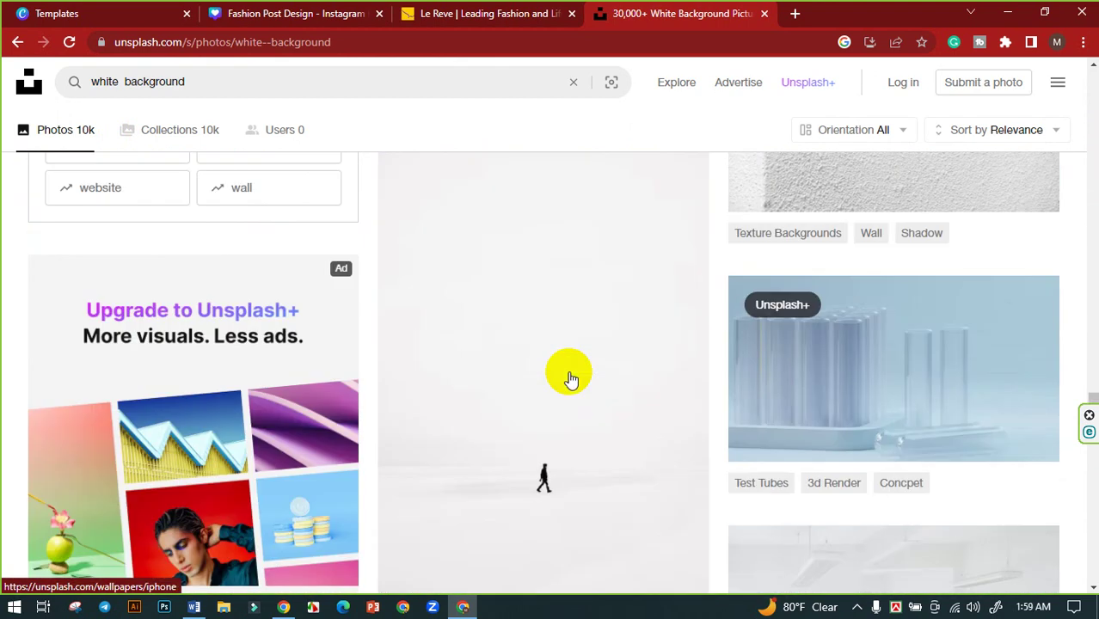
scroll(570, 378, down, 9)
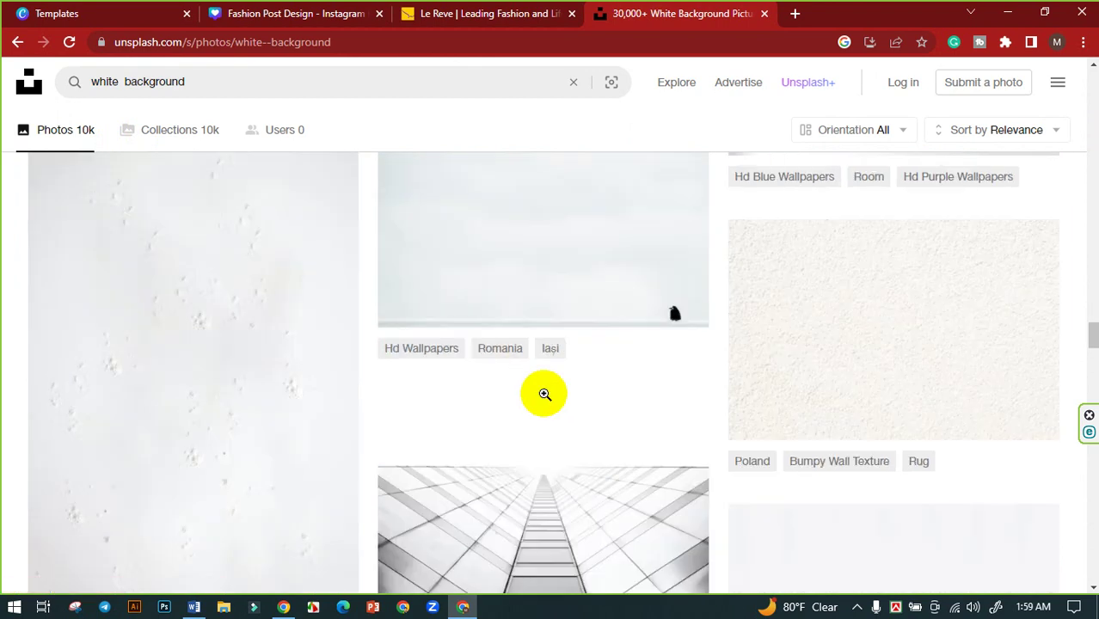
scroll(544, 394, down, 4)
scroll(569, 383, up, 4)
scroll(564, 376, down, 5)
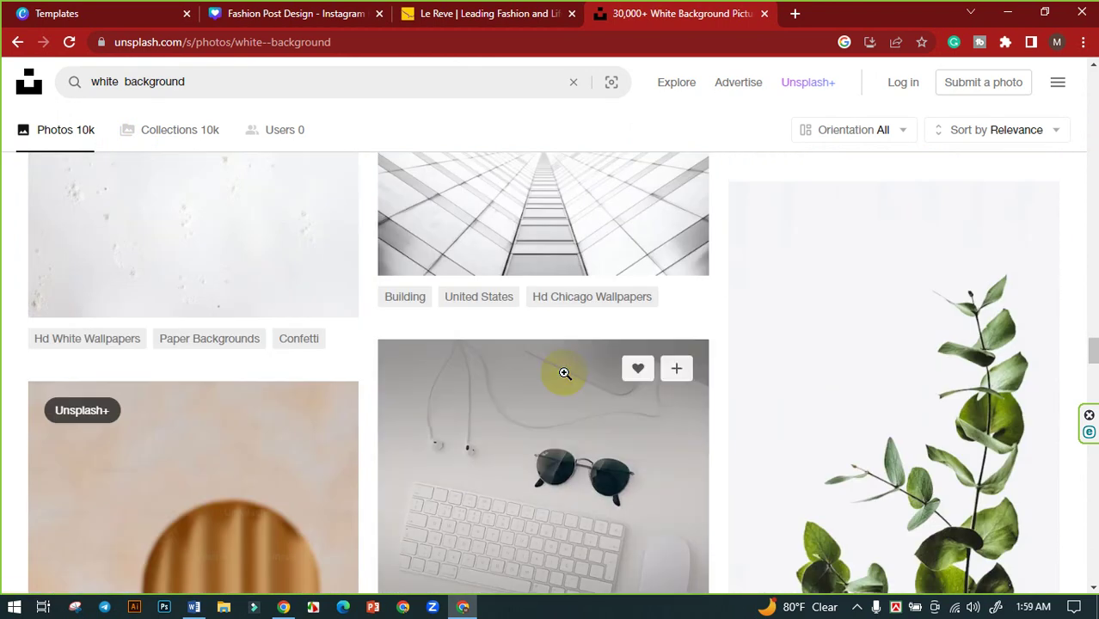
scroll(565, 373, down, 10)
scroll(602, 368, down, 10)
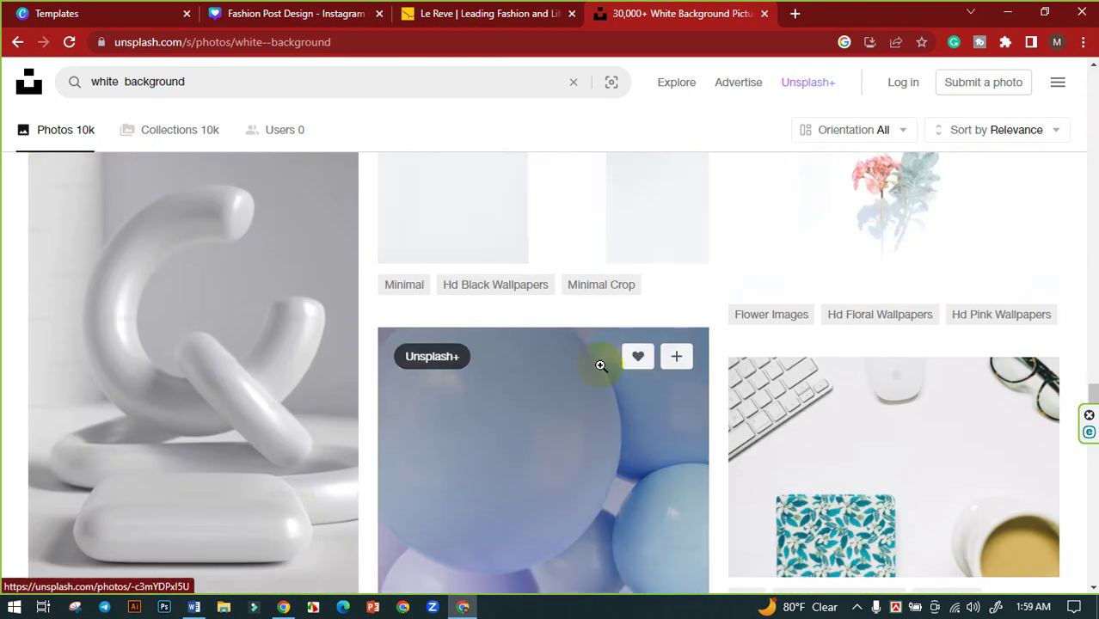
scroll(585, 370, down, 5)
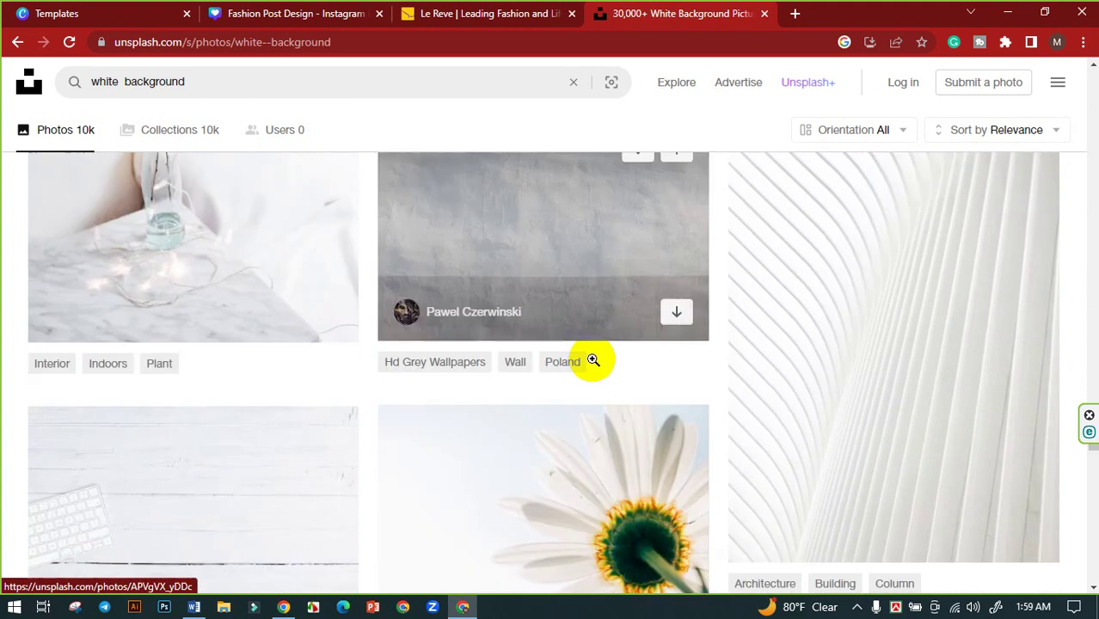
scroll(596, 340, down, 10)
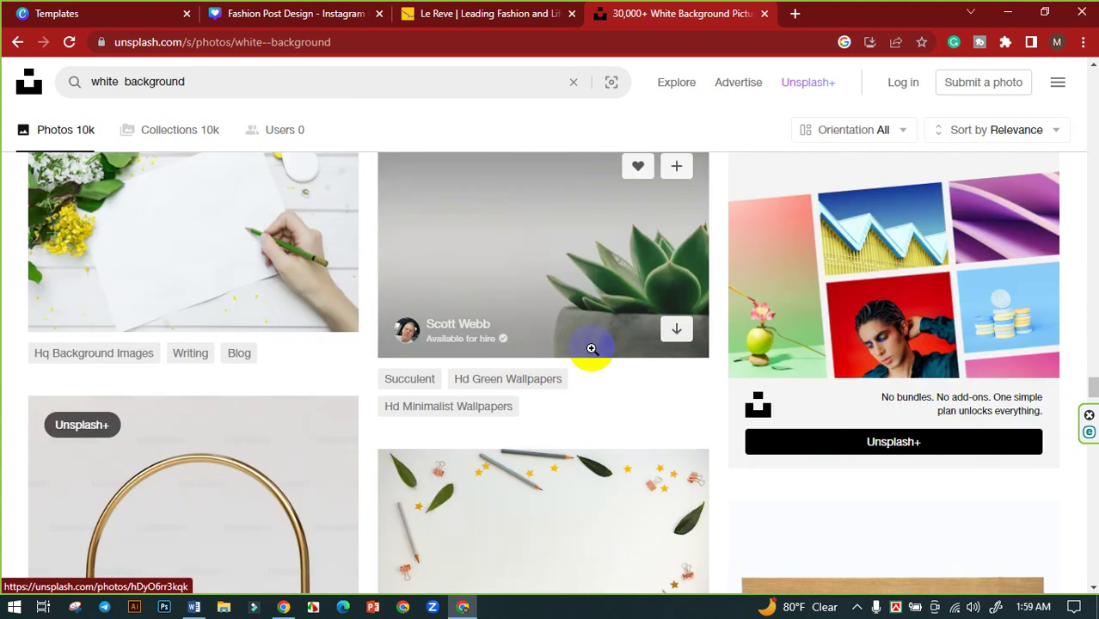
scroll(817, 382, down, 10)
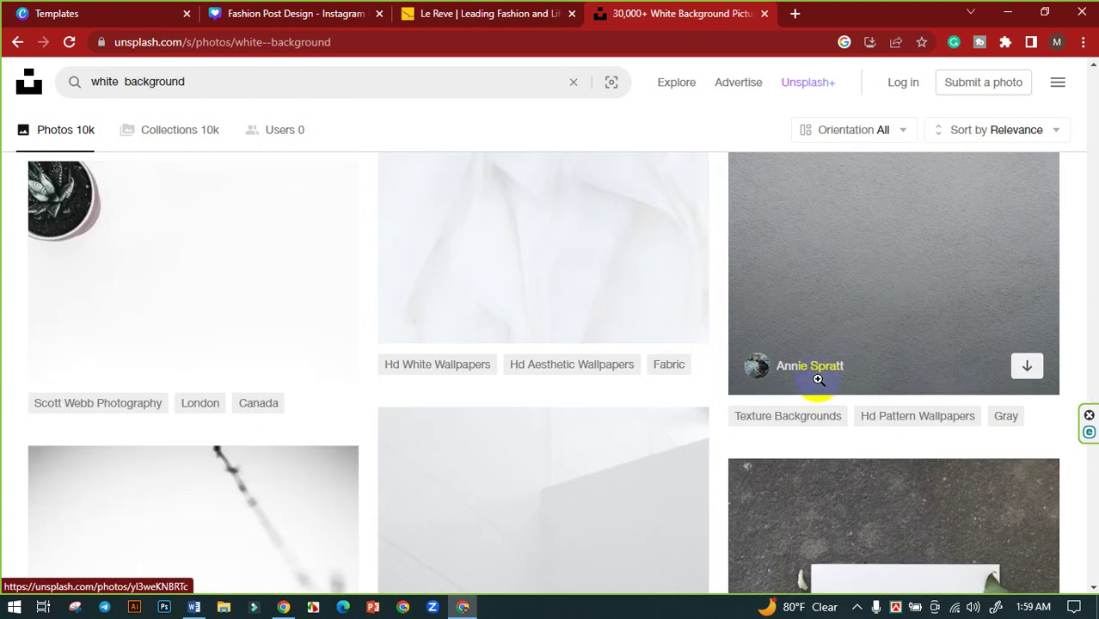
scroll(696, 369, down, 10)
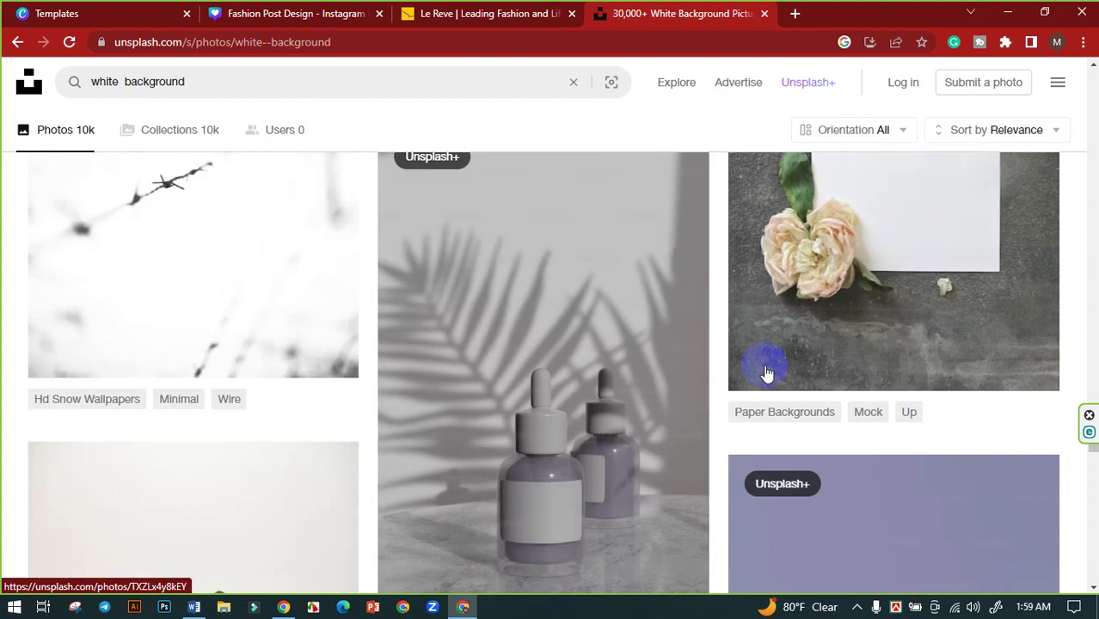
scroll(683, 373, down, 1)
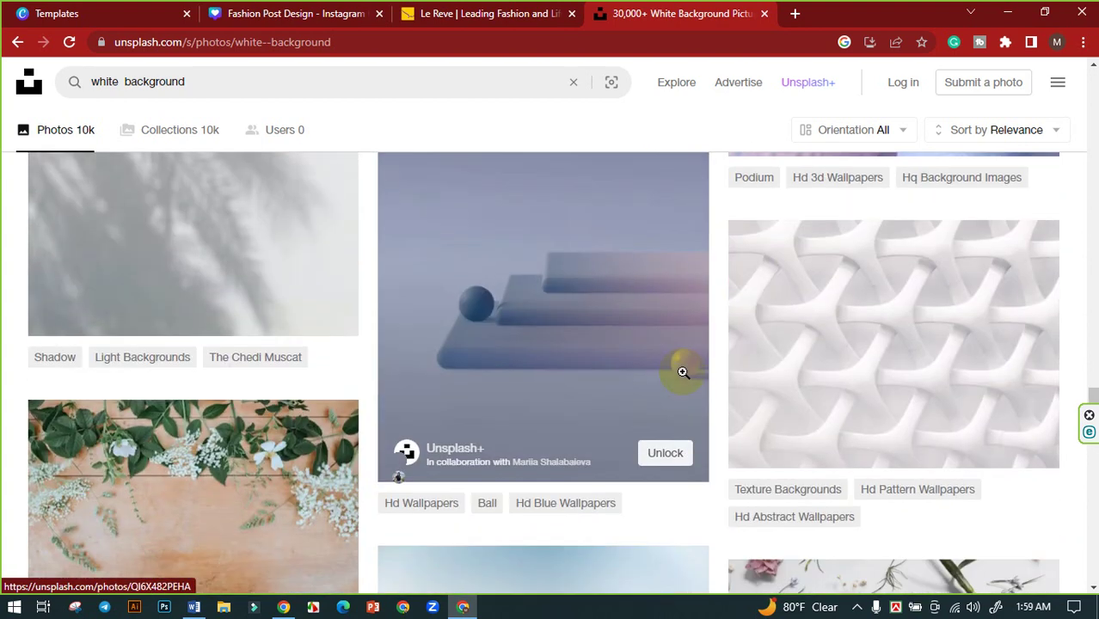
scroll(660, 379, down, 10)
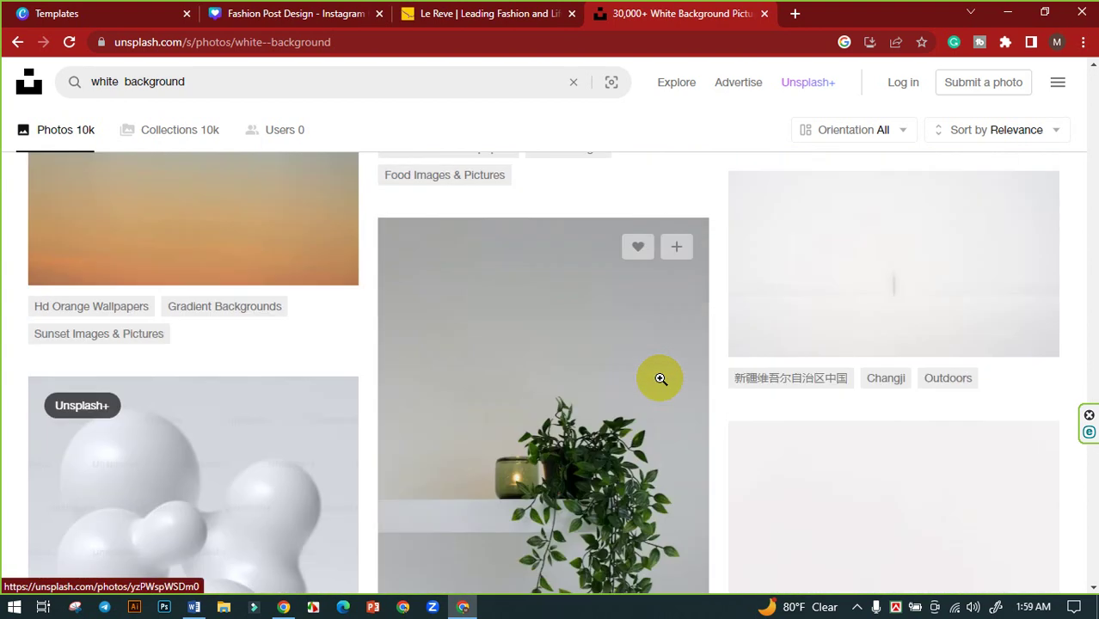
scroll(660, 379, down, 10)
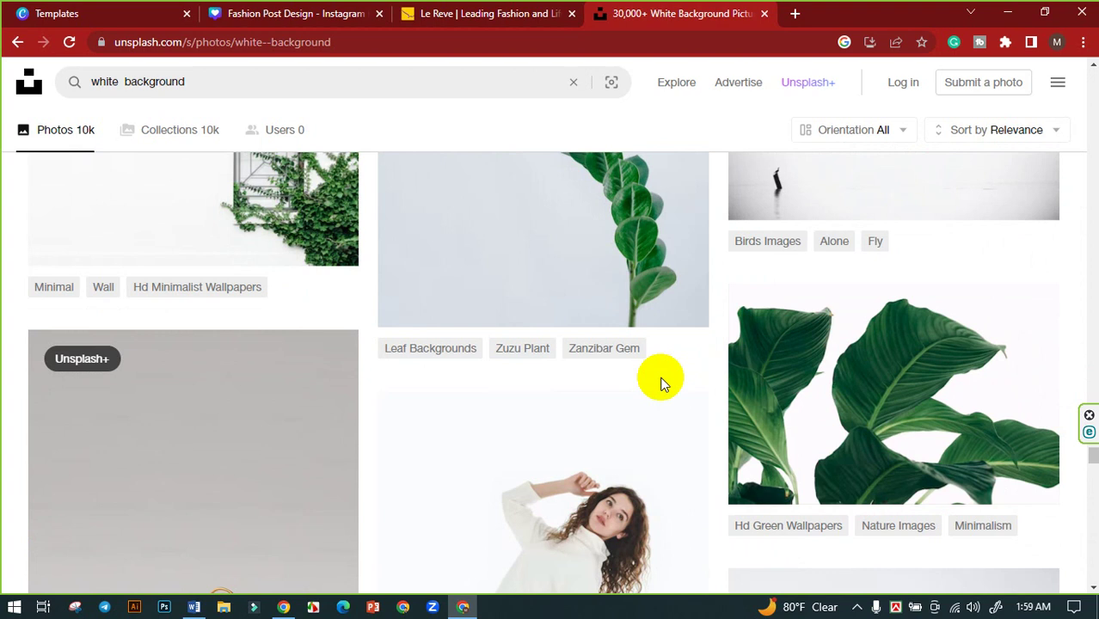
scroll(661, 377, down, 4)
scroll(661, 377, up, 4)
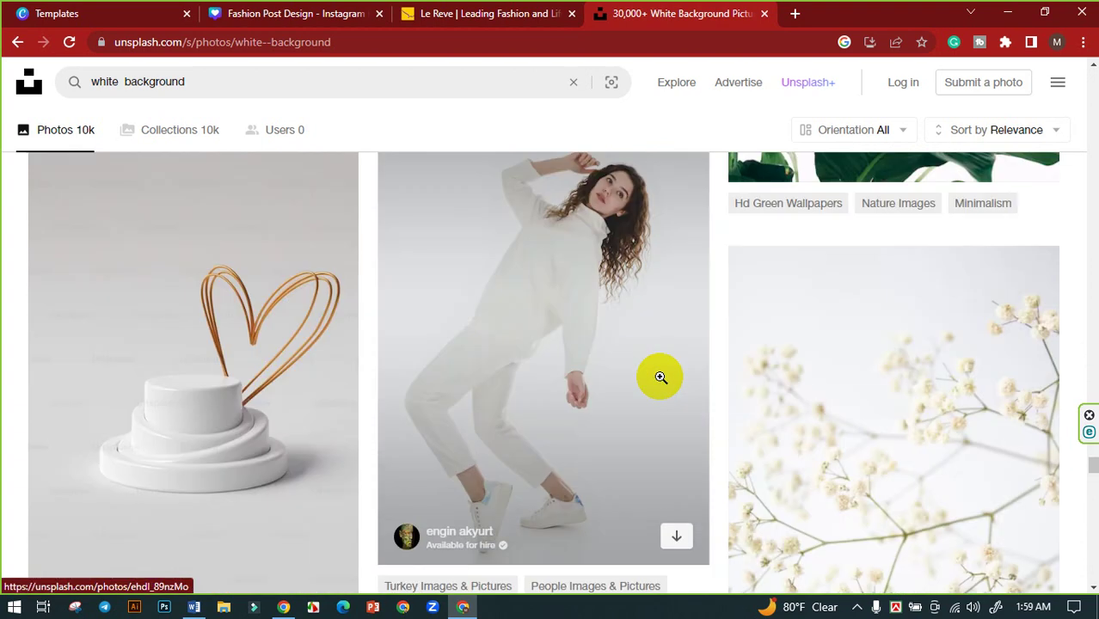
scroll(660, 377, down, 3)
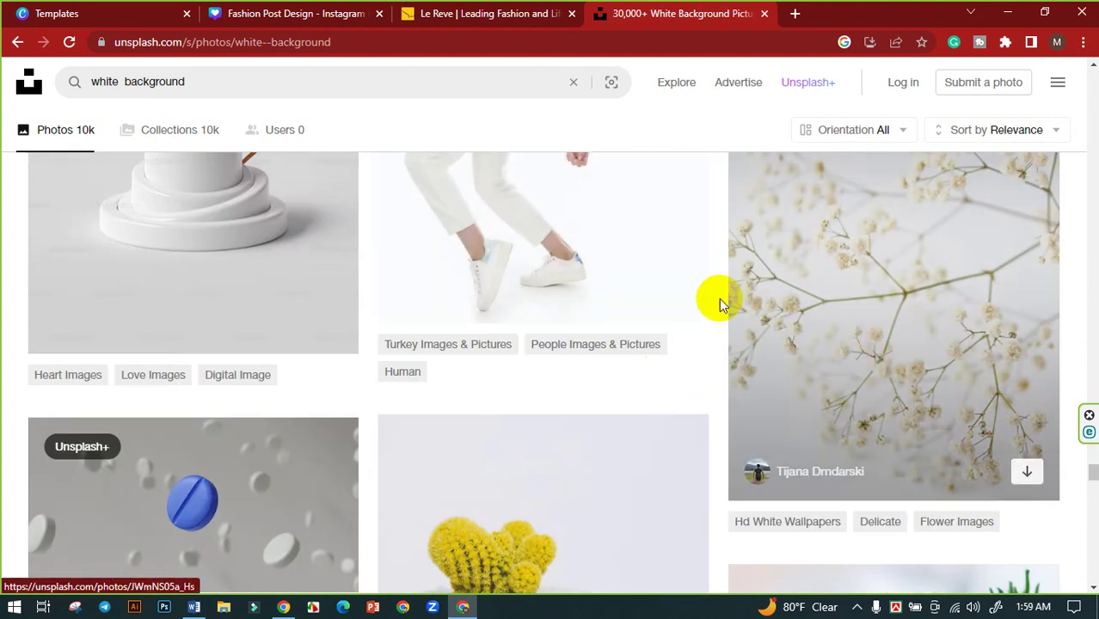
scroll(633, 327, down, 4)
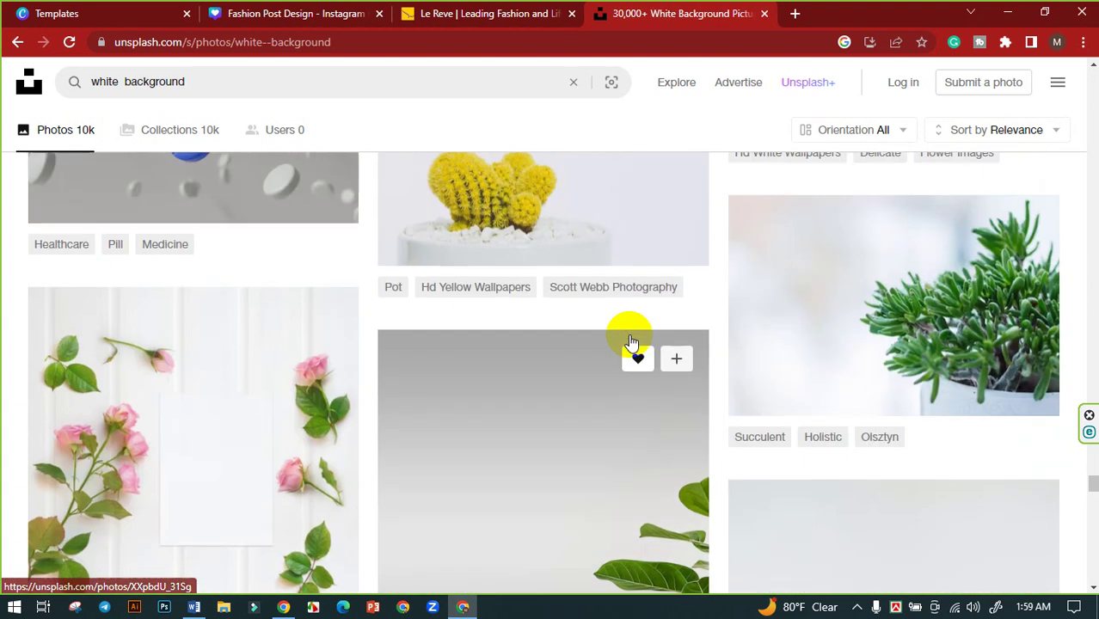
scroll(634, 345, up, 4)
scroll(625, 343, down, 5)
scroll(642, 327, down, 8)
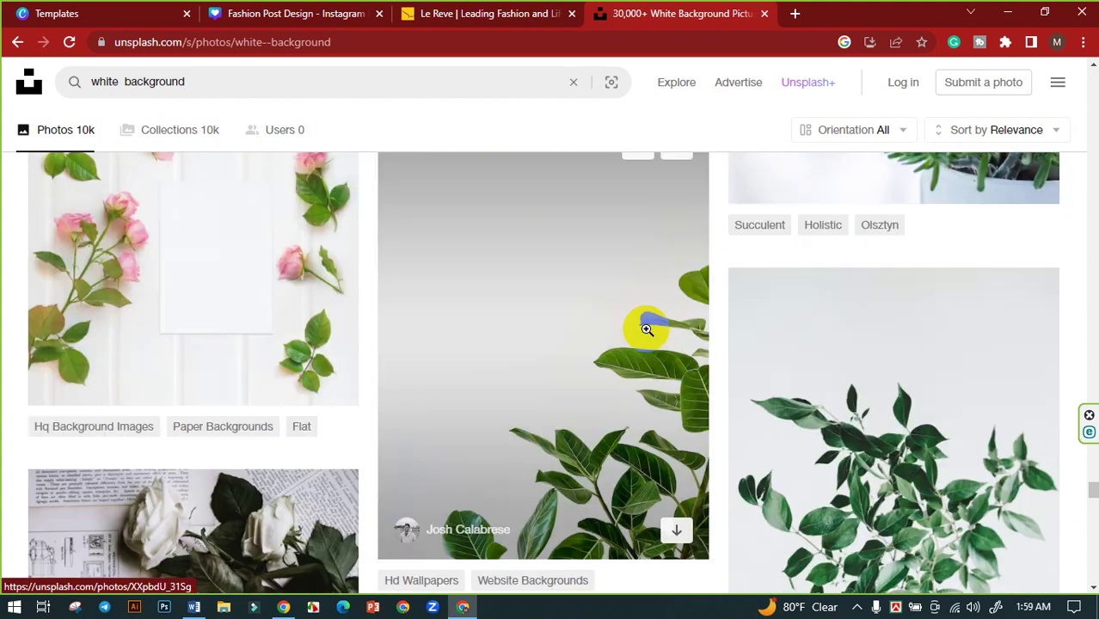
scroll(787, 313, down, 5)
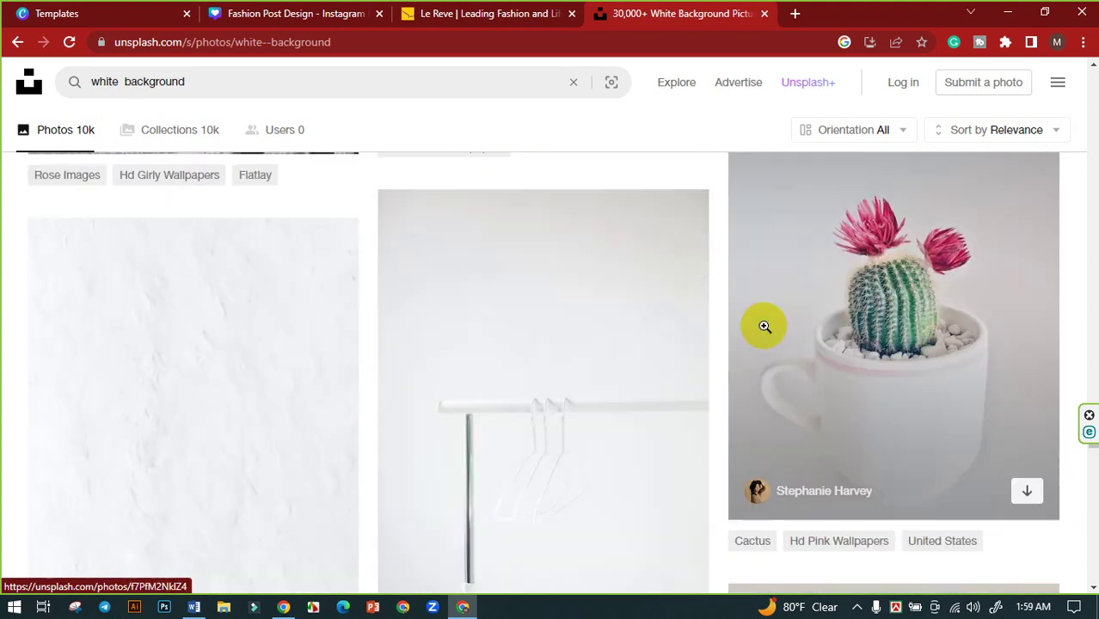
scroll(584, 374, down, 6)
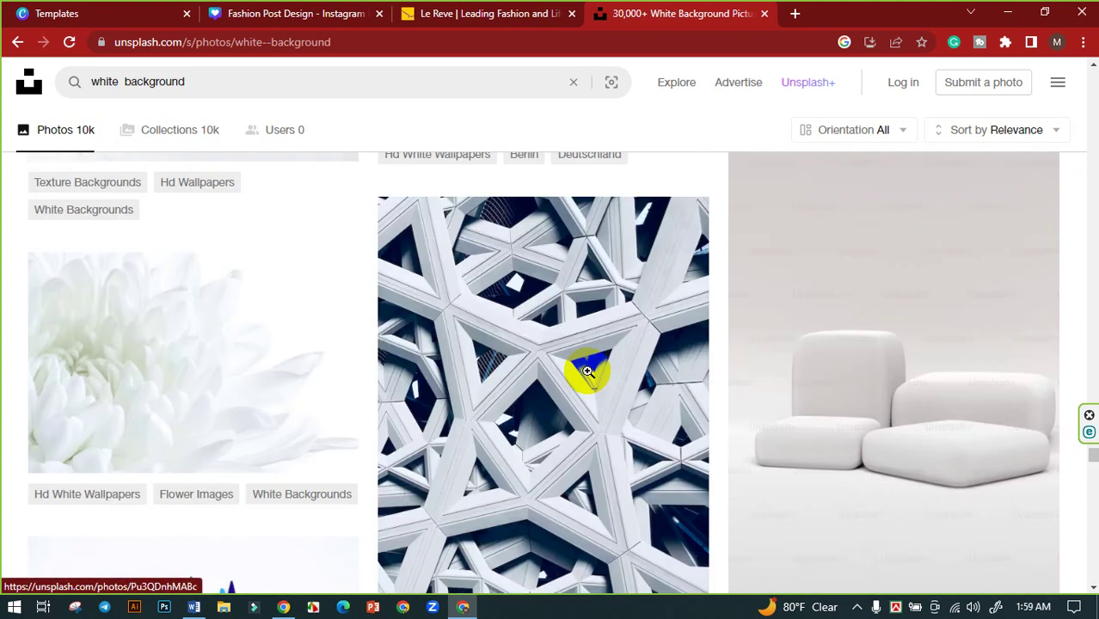
scroll(464, 325, up, 4)
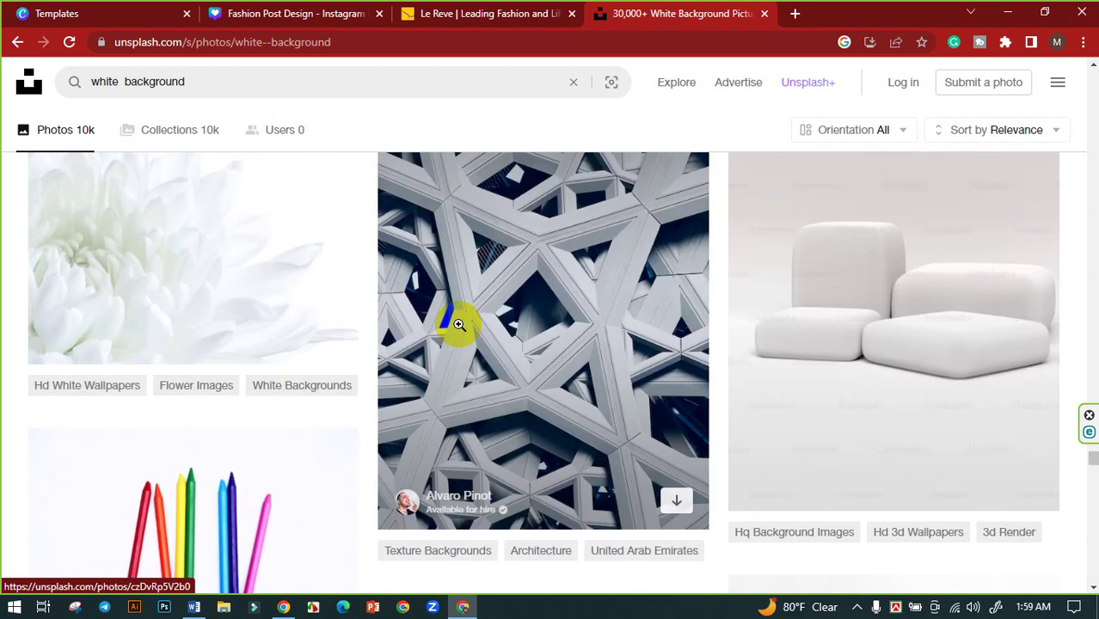
scroll(543, 330, down, 10)
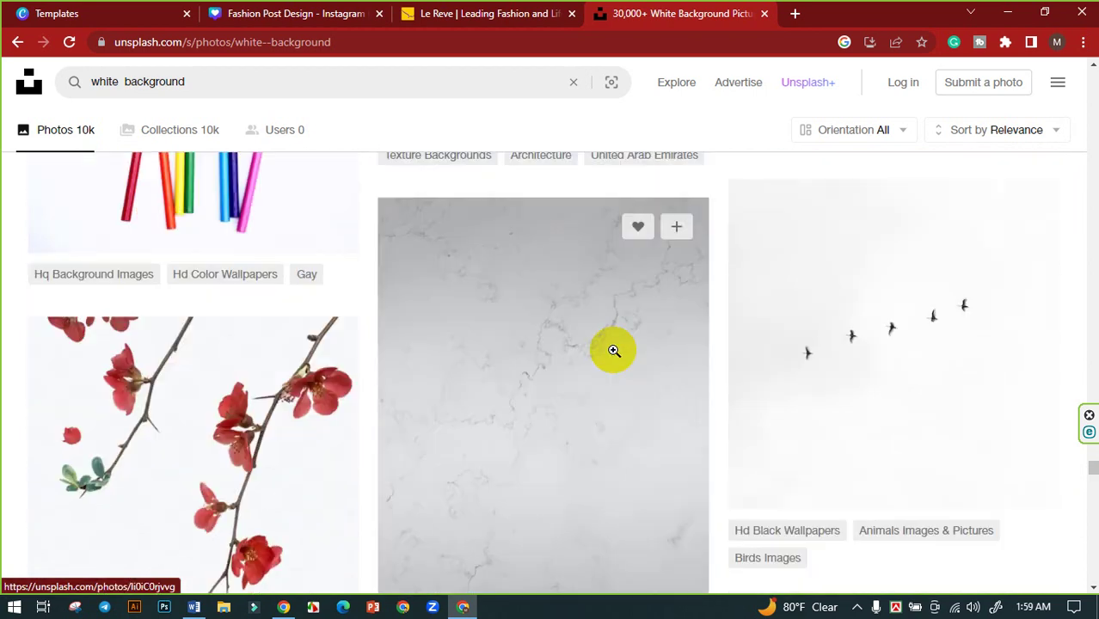
scroll(843, 332, down, 15)
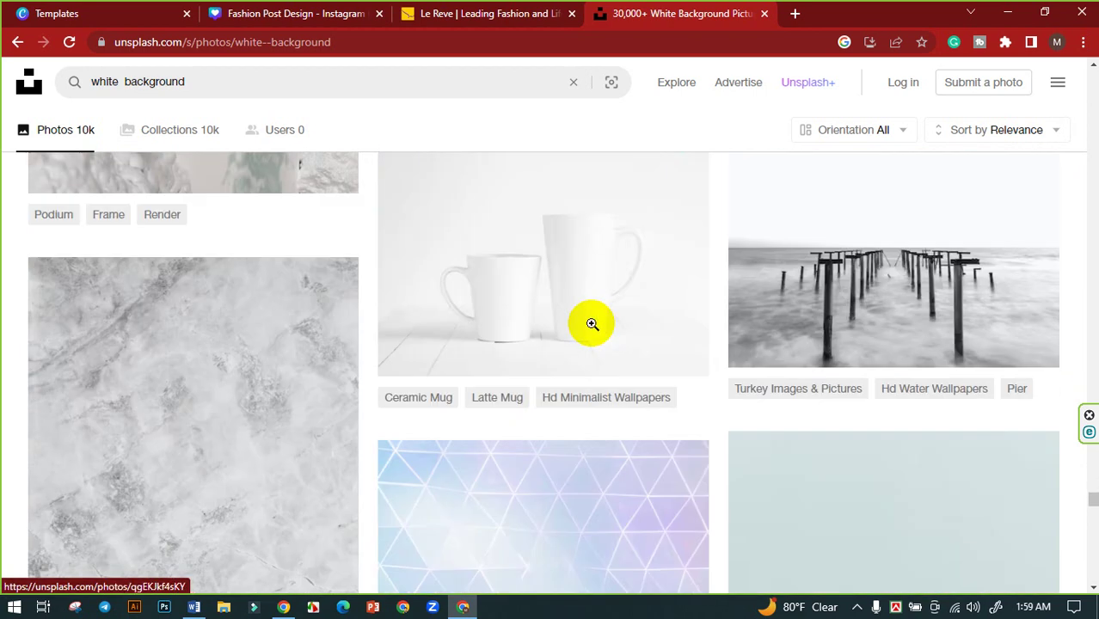
scroll(487, 299, down, 15)
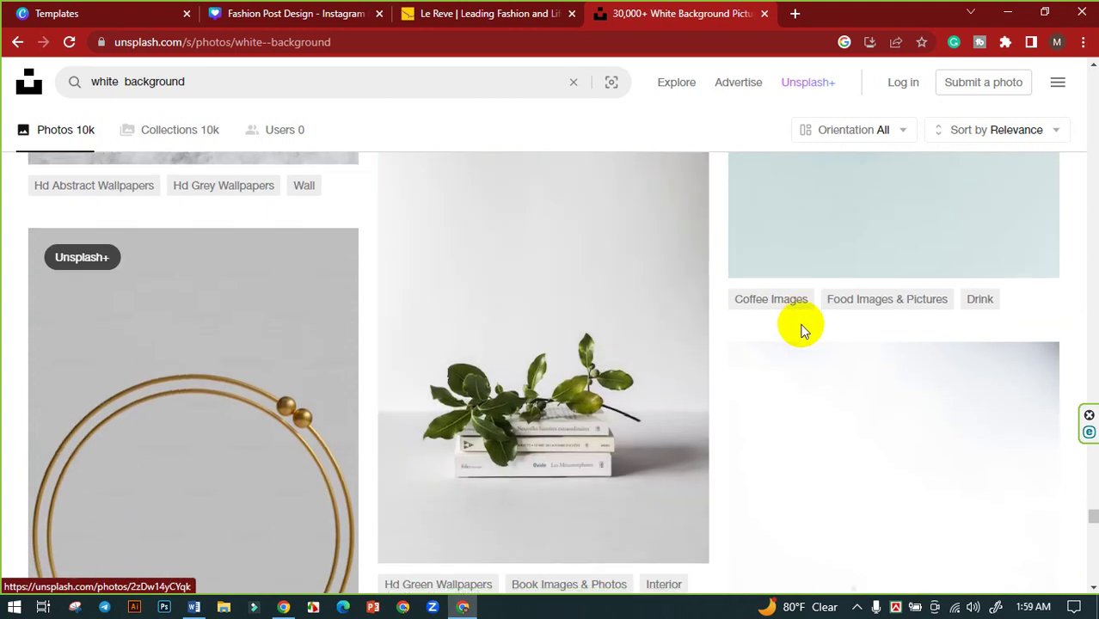
scroll(790, 330, down, 5)
scroll(643, 326, up, 5)
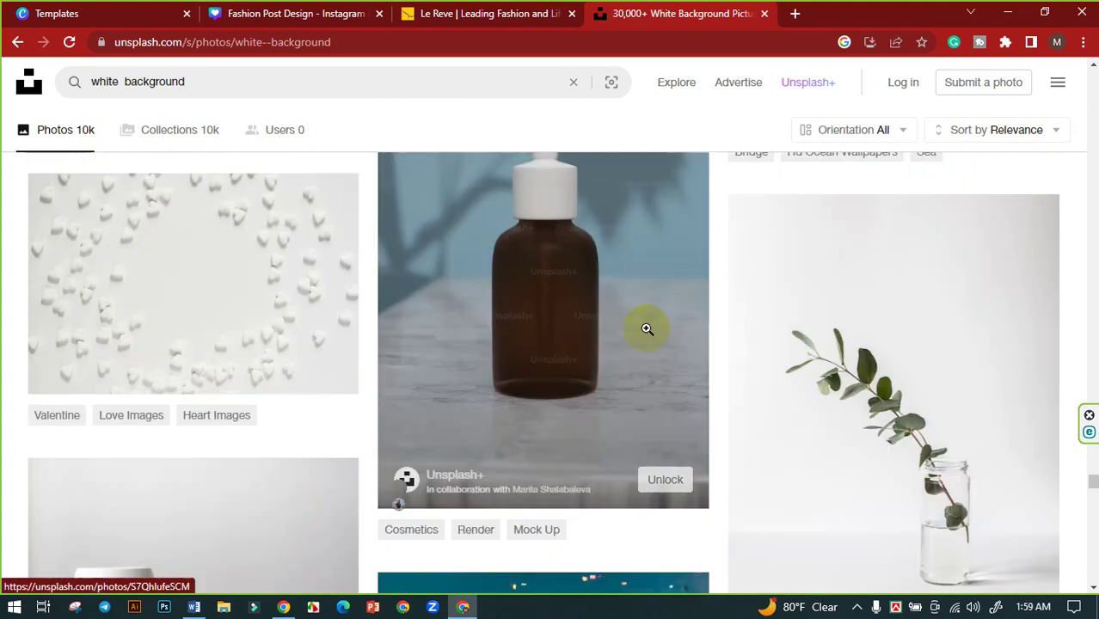
scroll(639, 326, down, 5)
scroll(642, 328, down, 12)
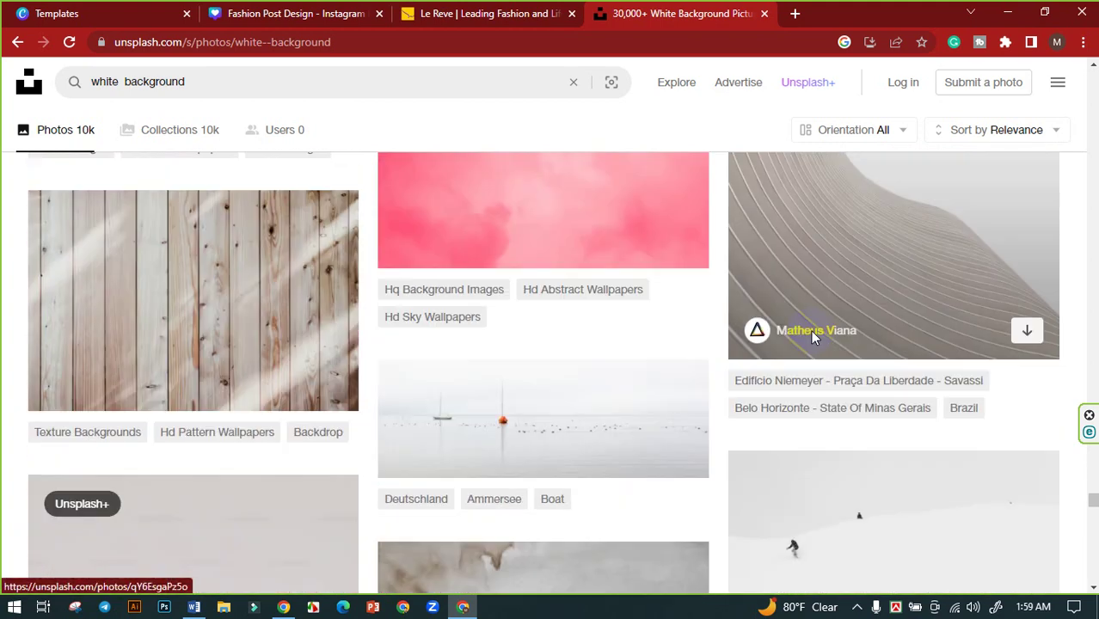
scroll(788, 339, down, 10)
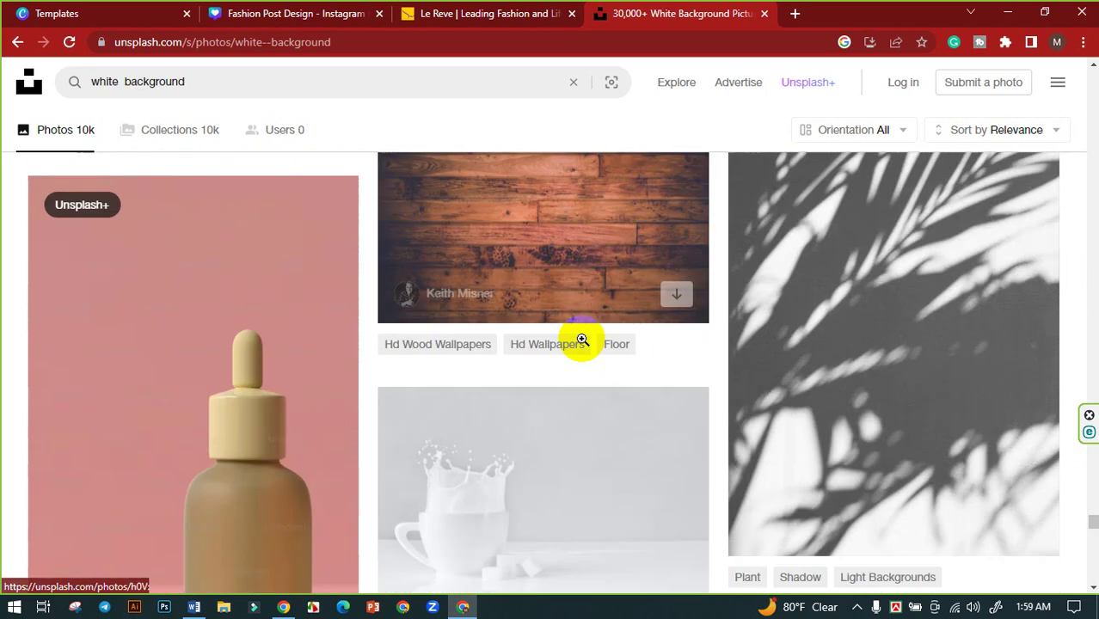
scroll(658, 344, down, 8)
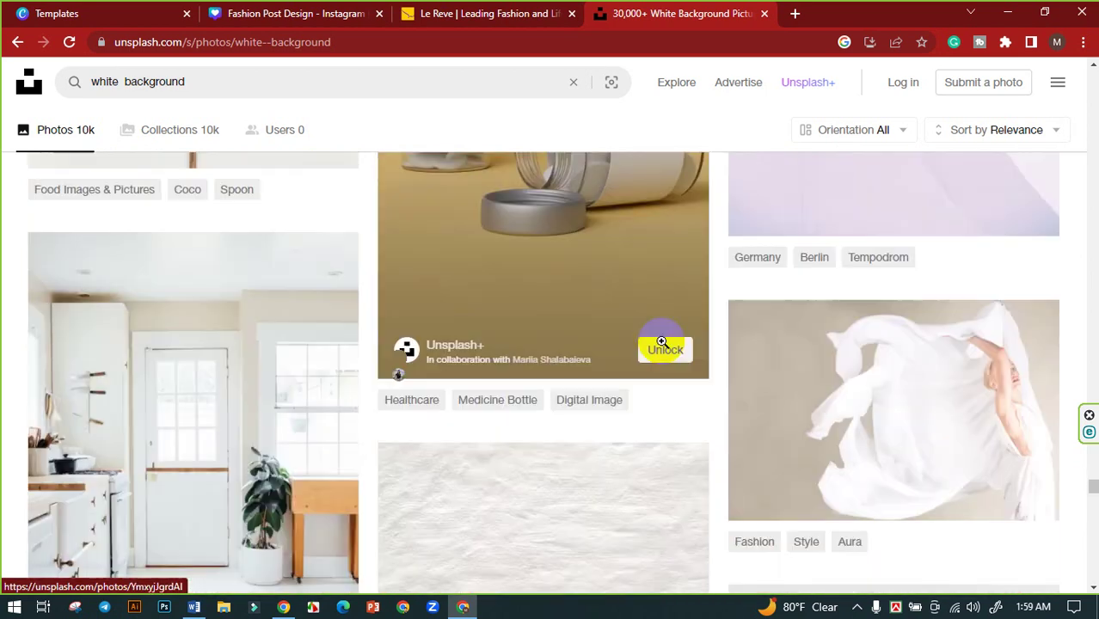
scroll(589, 325, down, 8)
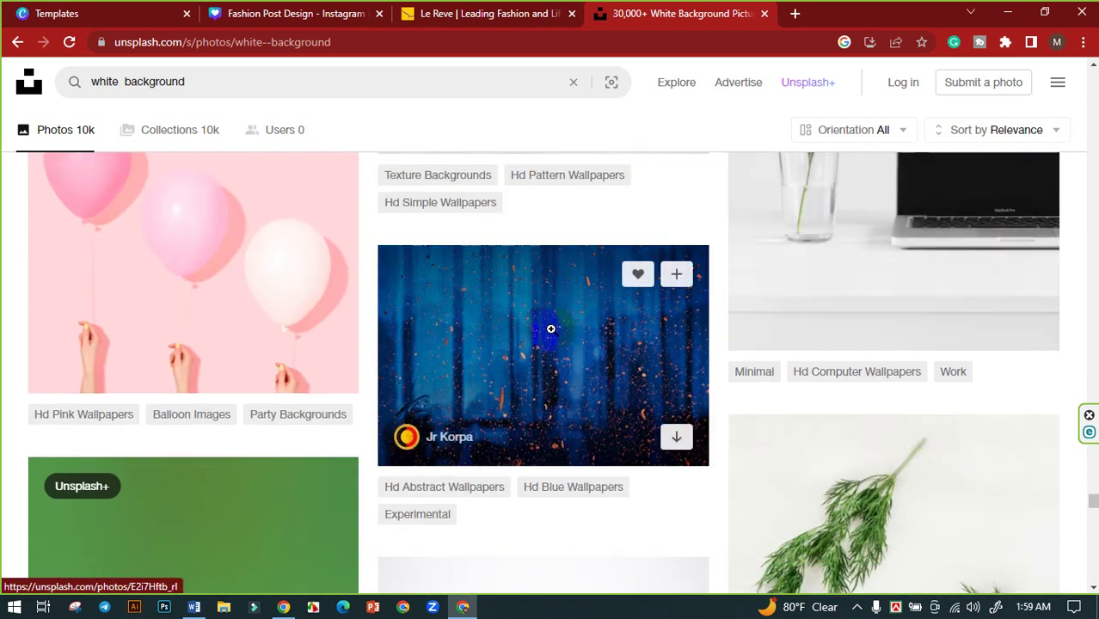
scroll(797, 333, down, 10)
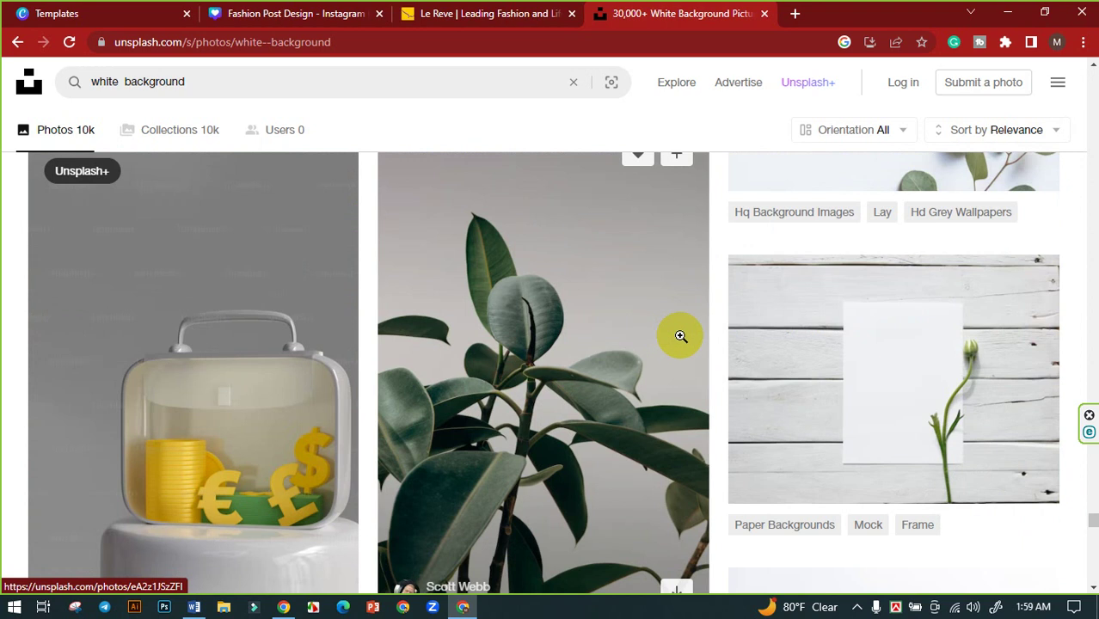
scroll(633, 327, down, 10)
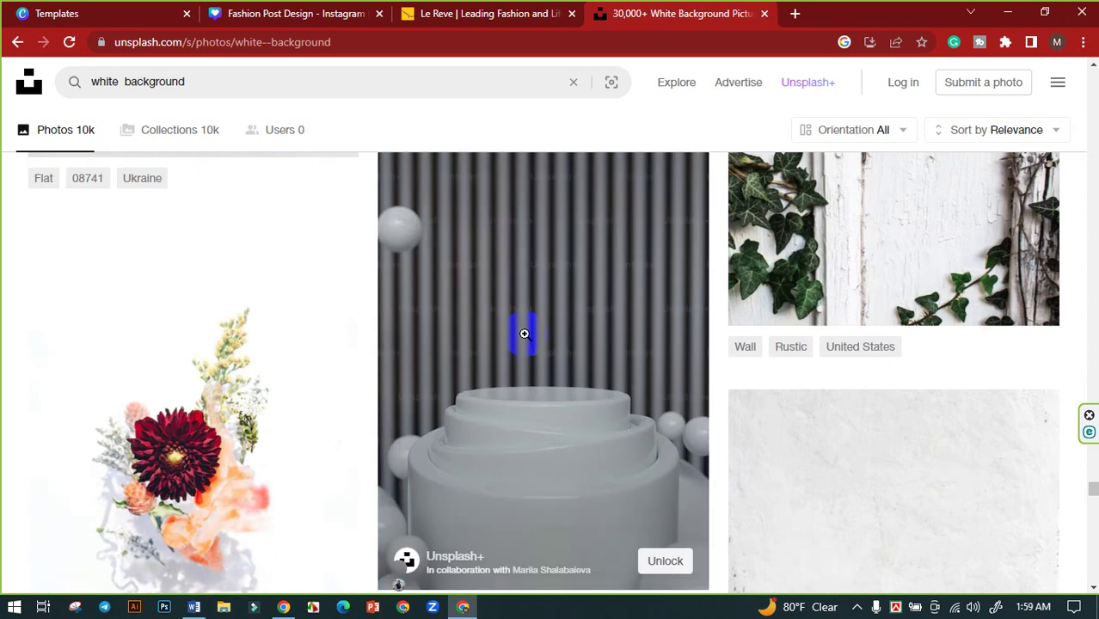
scroll(819, 335, down, 8)
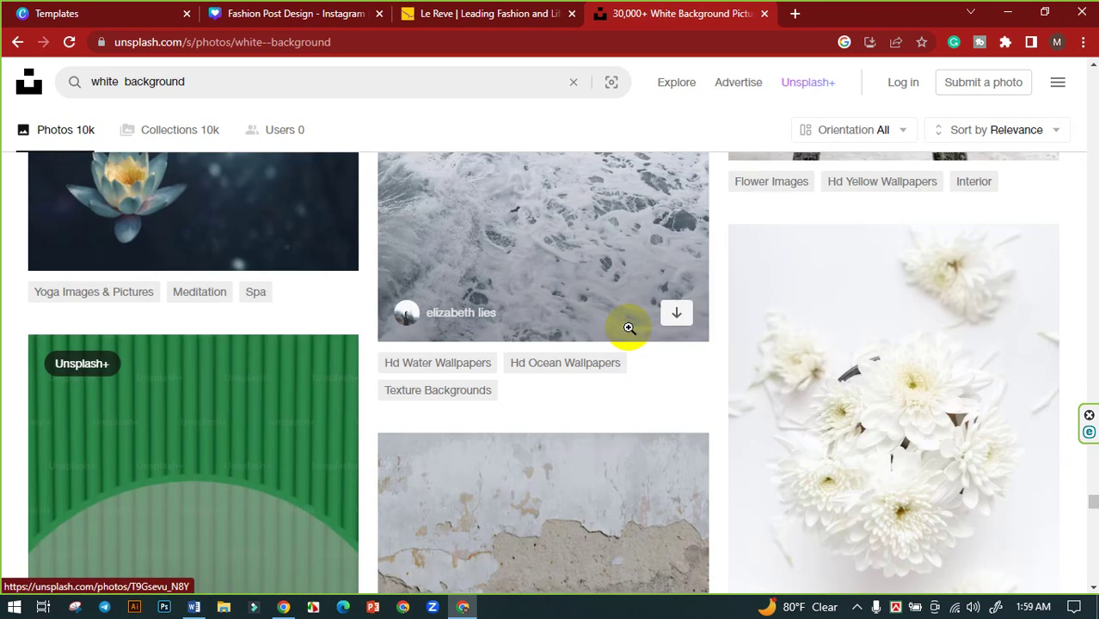
Search Unsplash for "white texture" photos in place of the white background results.
scroll(860, 342, up, 3)
scroll(860, 342, down, 10)
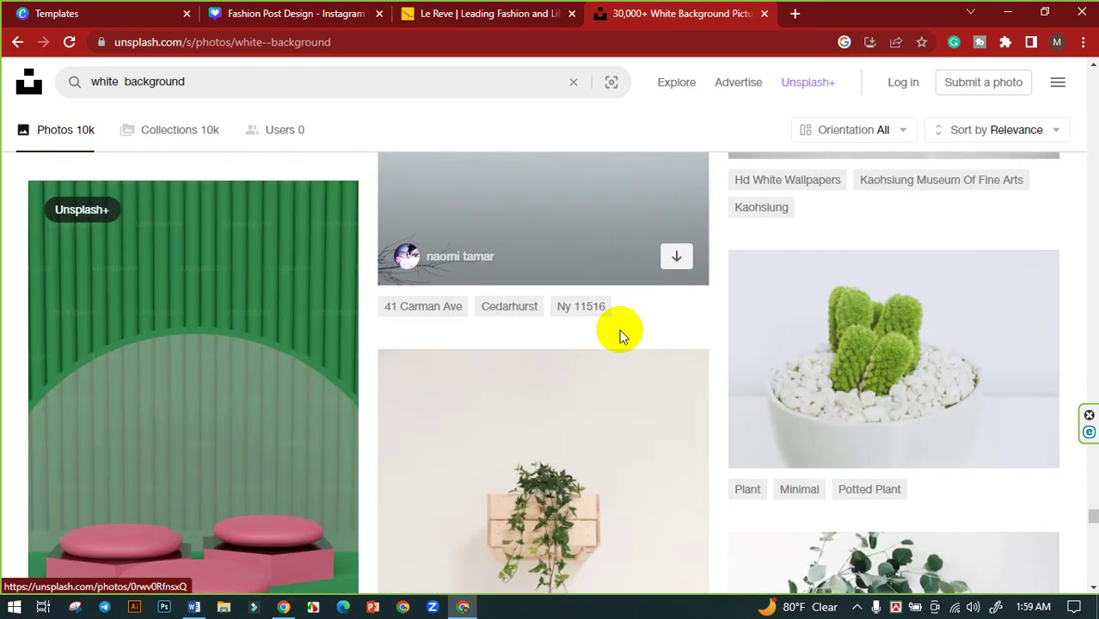
scroll(620, 333, down, 5)
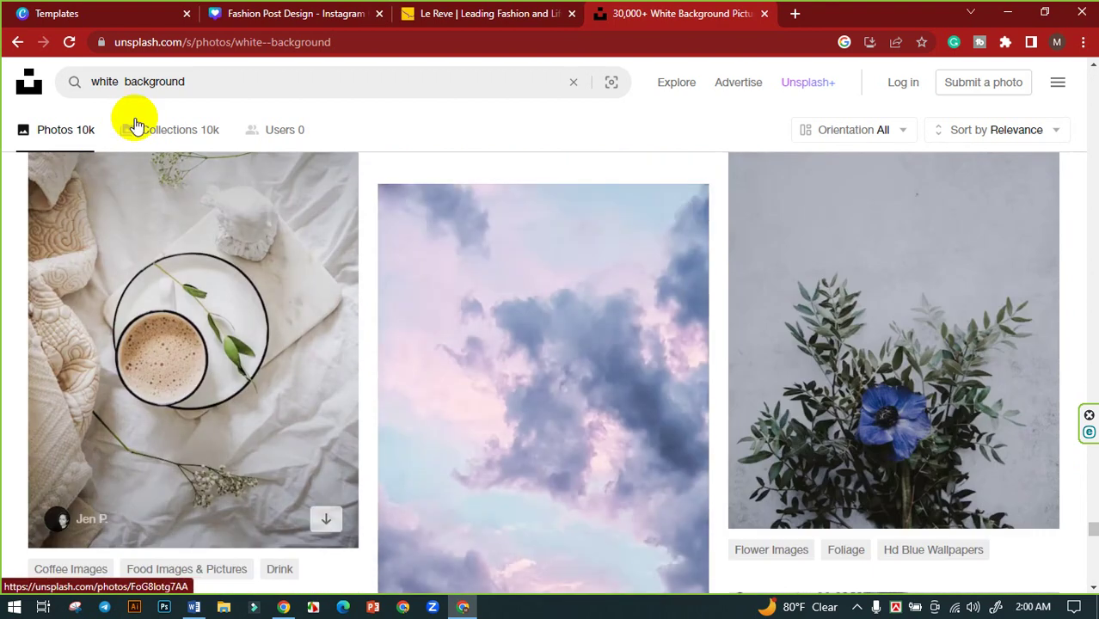
click(206, 87)
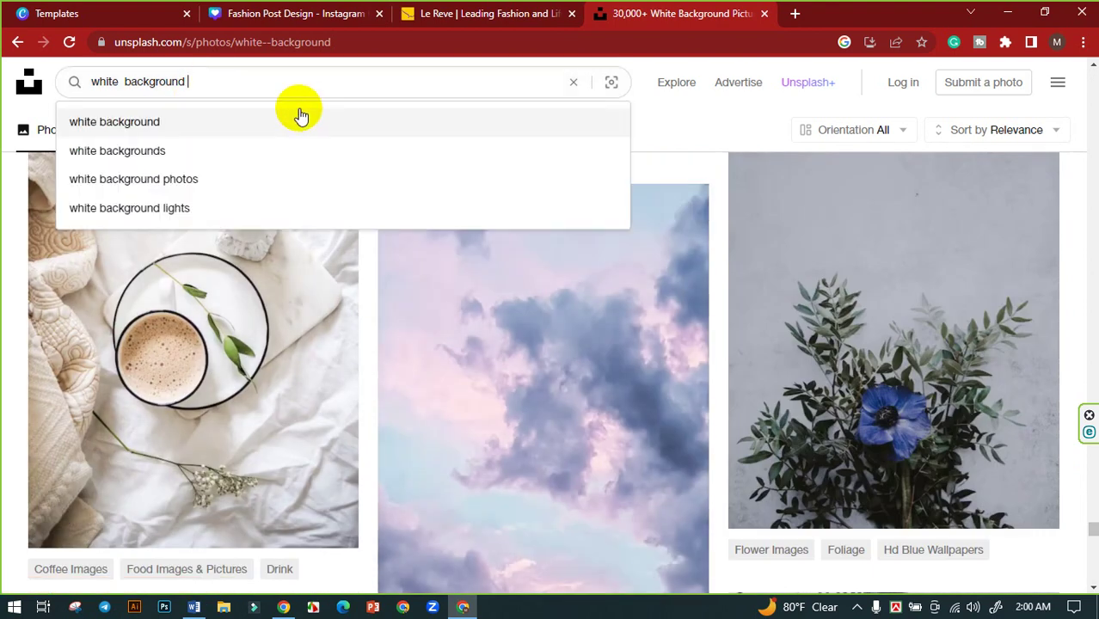
text(t)
drag(191, 82, 131, 81)
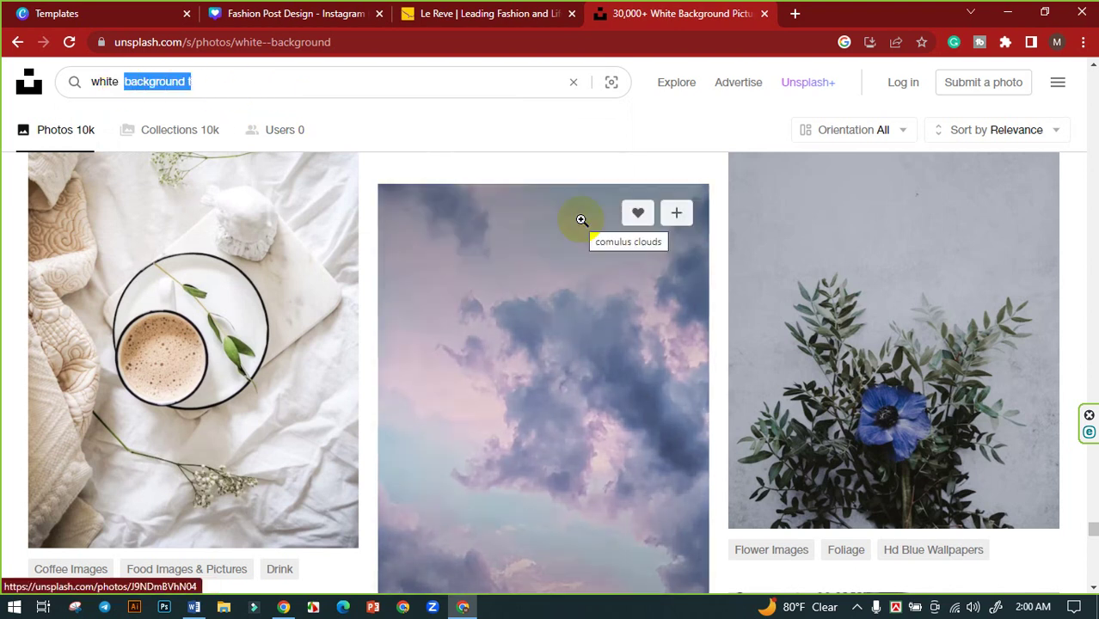
text(tex)
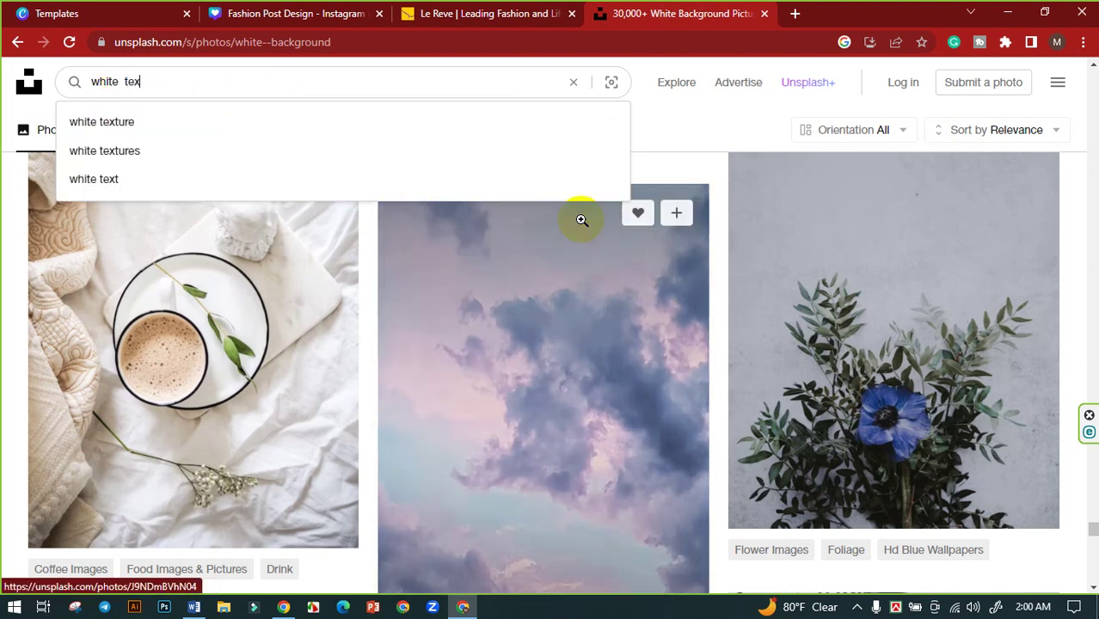
click(202, 127)
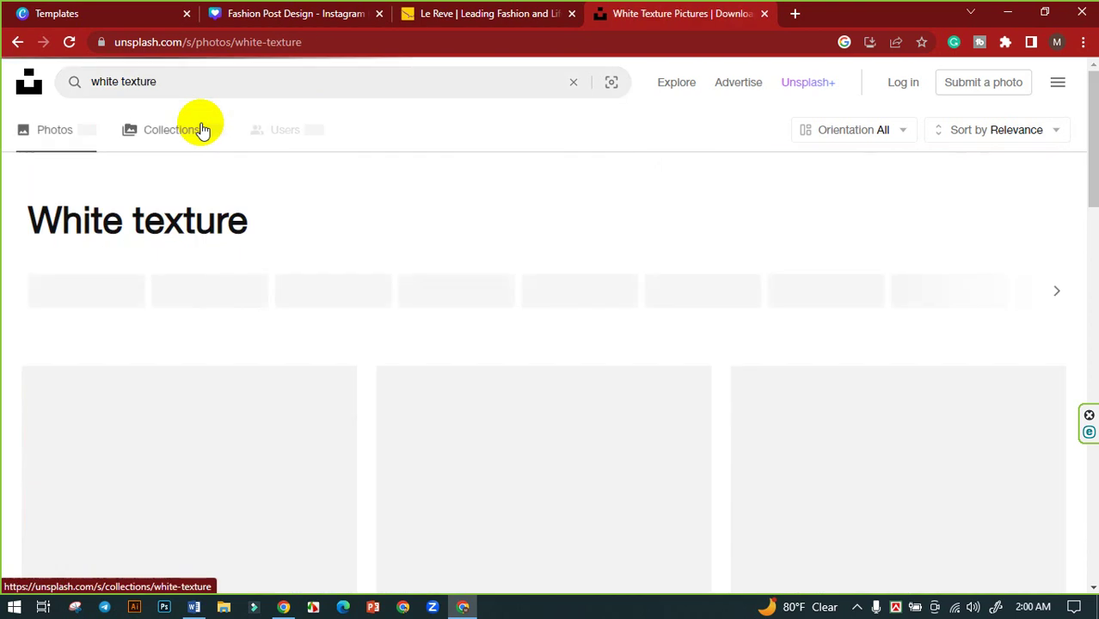
Browse the Unsplash white texture results for a light, subtly patterned image suitable as the post's background.
scroll(542, 213, down, 3)
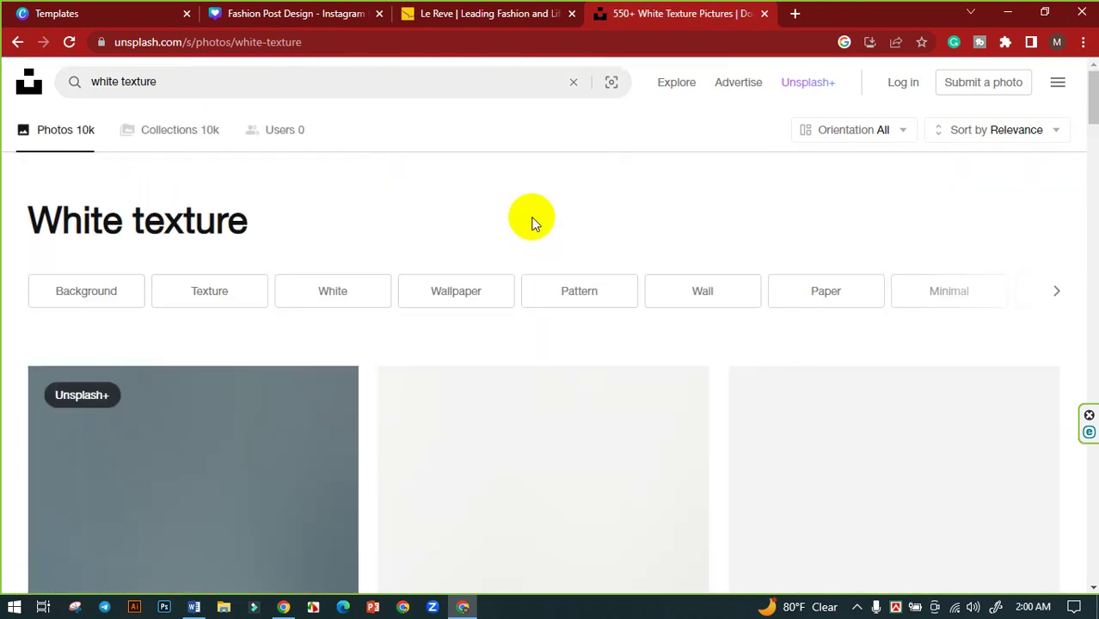
scroll(540, 226, down, 2)
scroll(719, 244, down, 1)
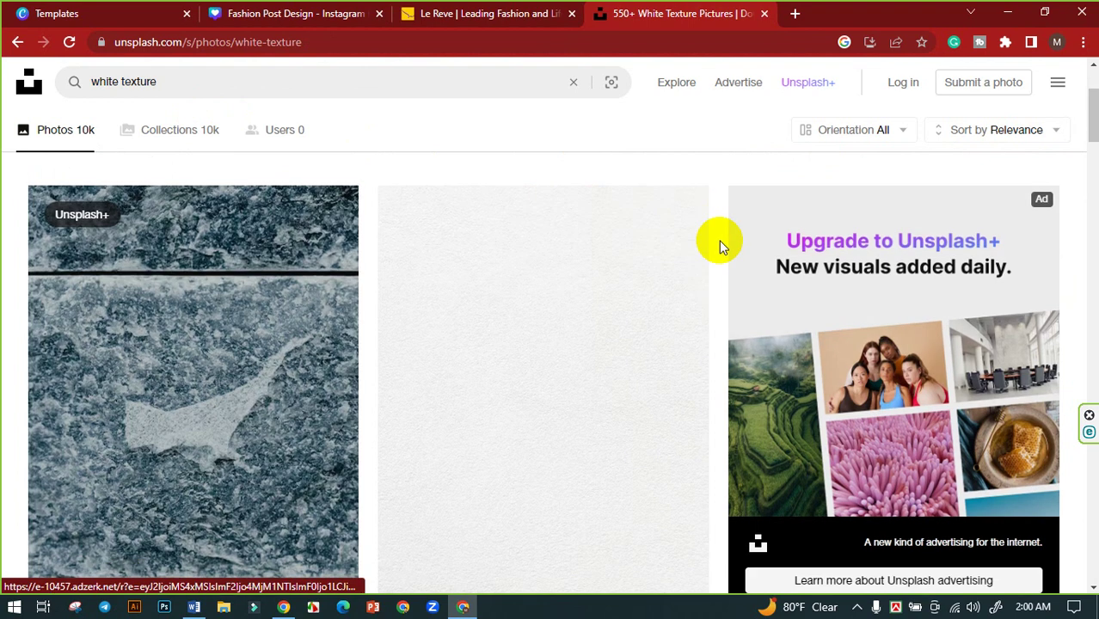
scroll(591, 259, down, 10)
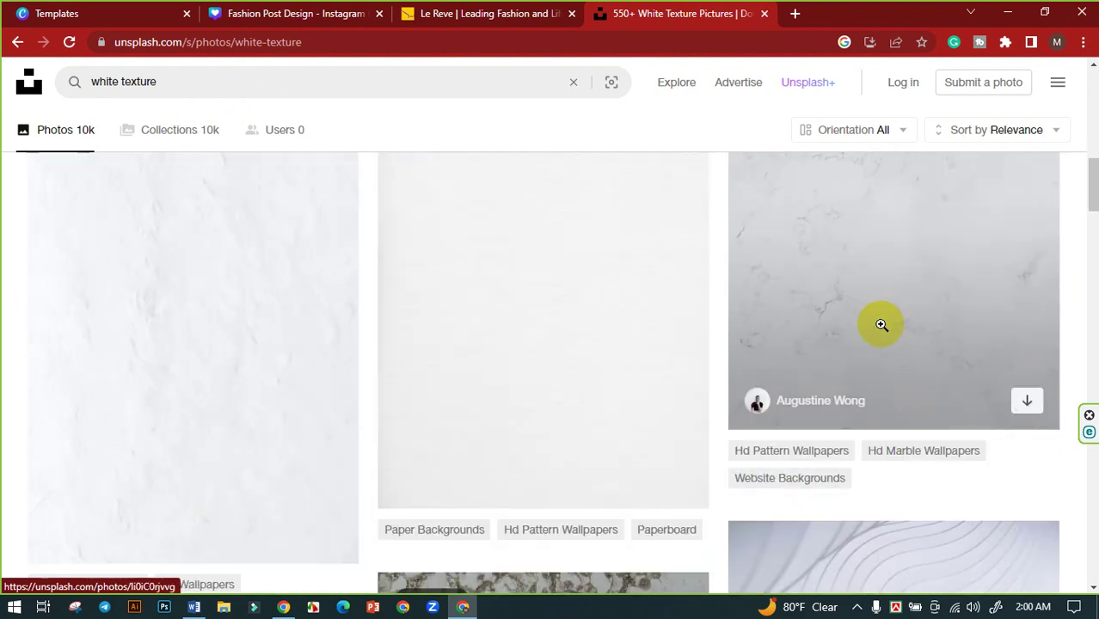
scroll(604, 320, down, 5)
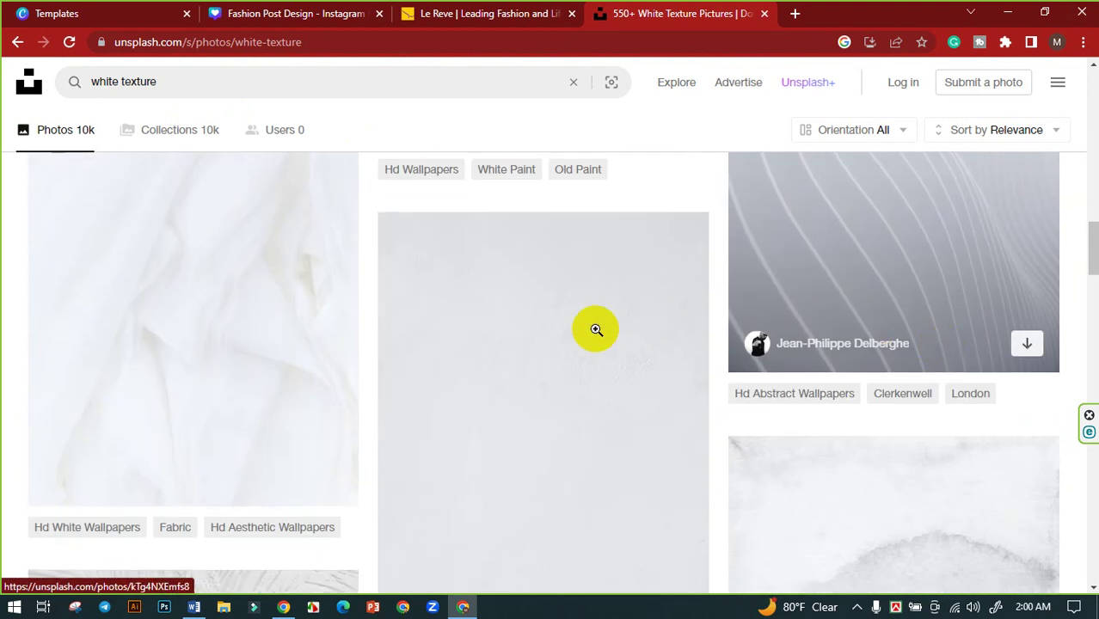
scroll(593, 327, up, 1)
scroll(860, 305, down, 6)
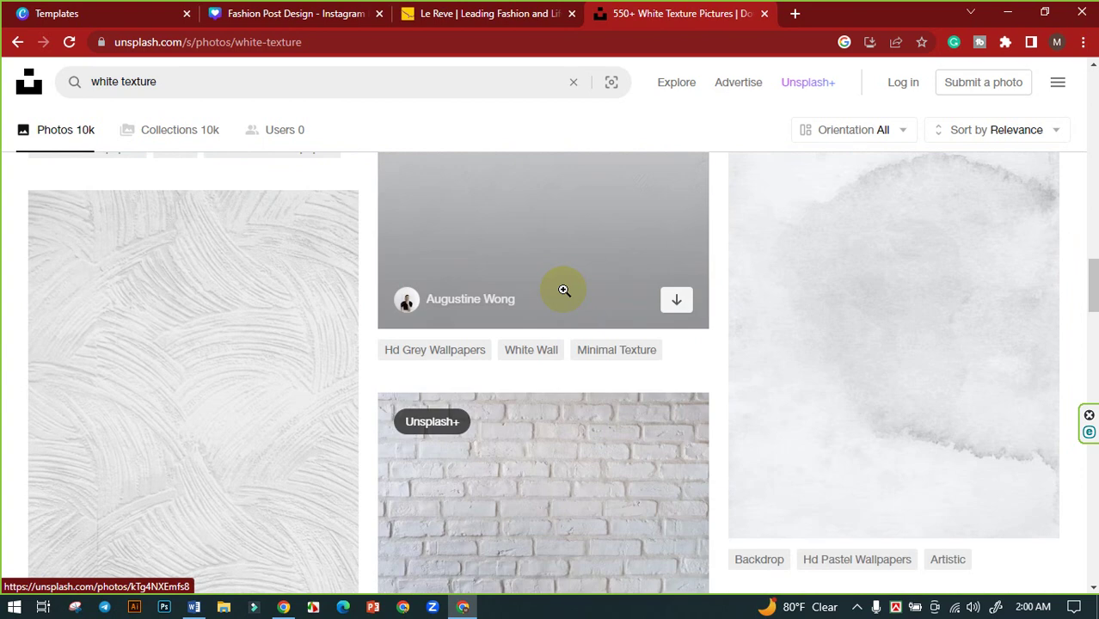
scroll(496, 359, down, 2)
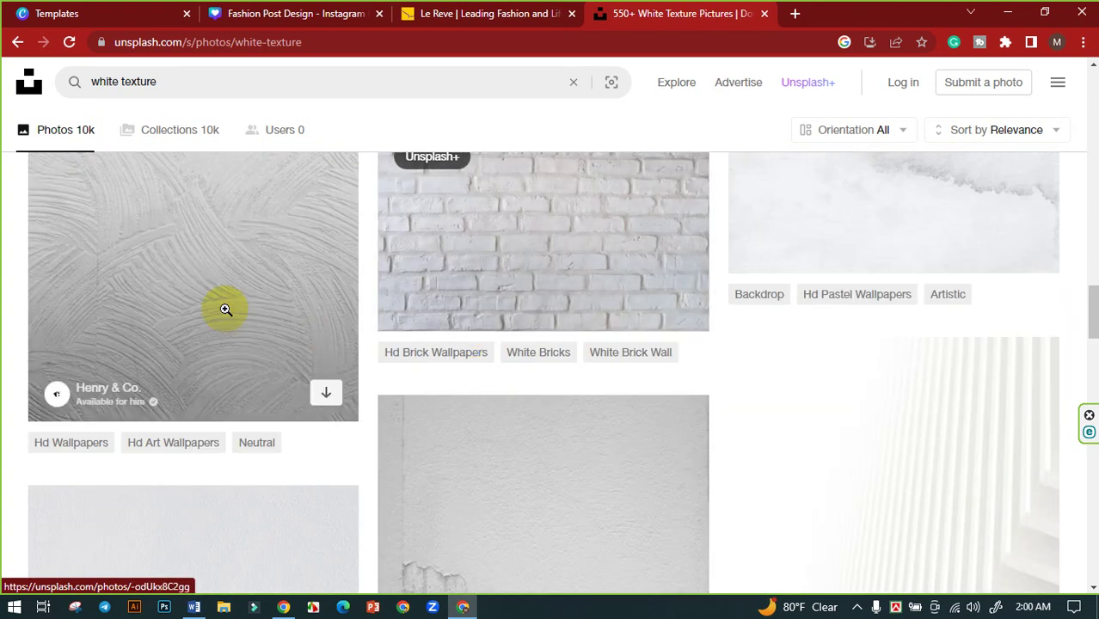
Open the white swirled plaster texture photo in a new tab and download it in Medium size (1920 x 2880).
middle_click(220, 309)
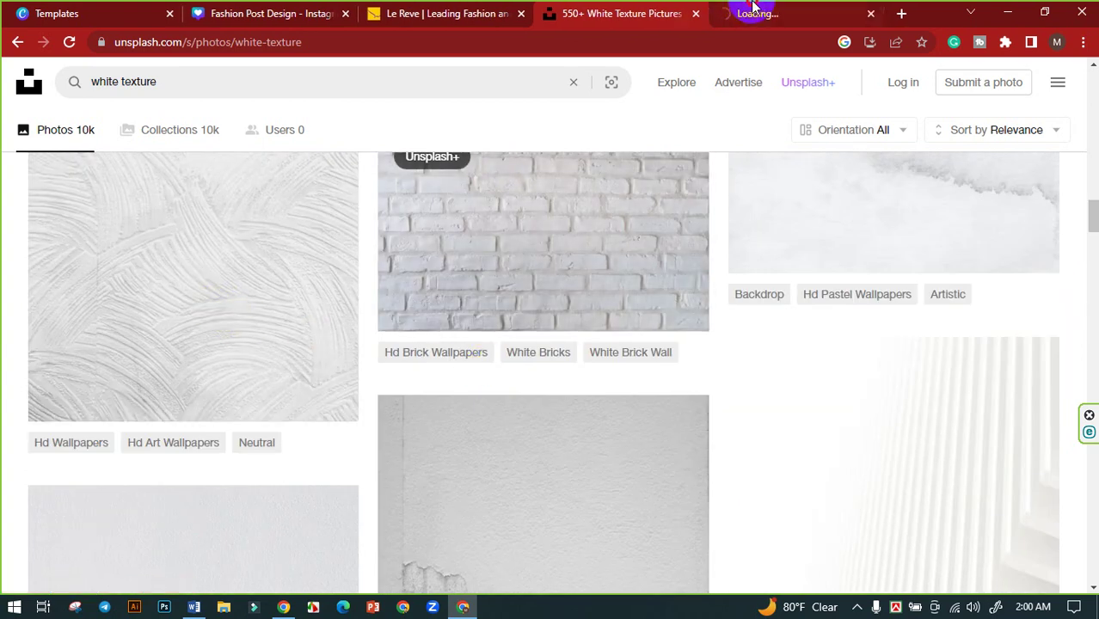
click(754, 10)
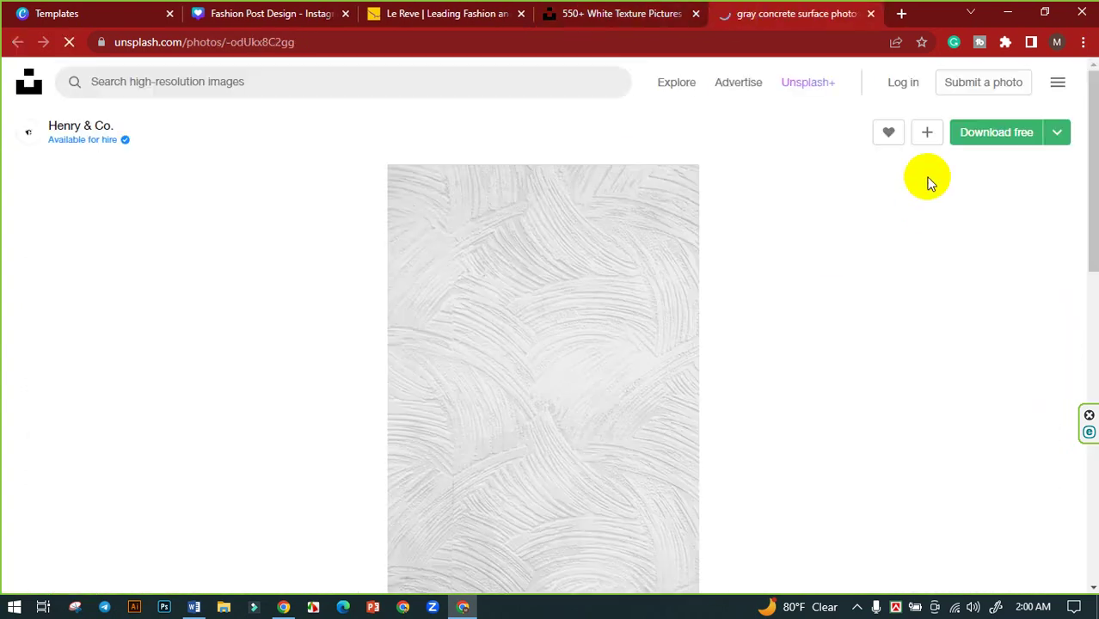
click(1065, 135)
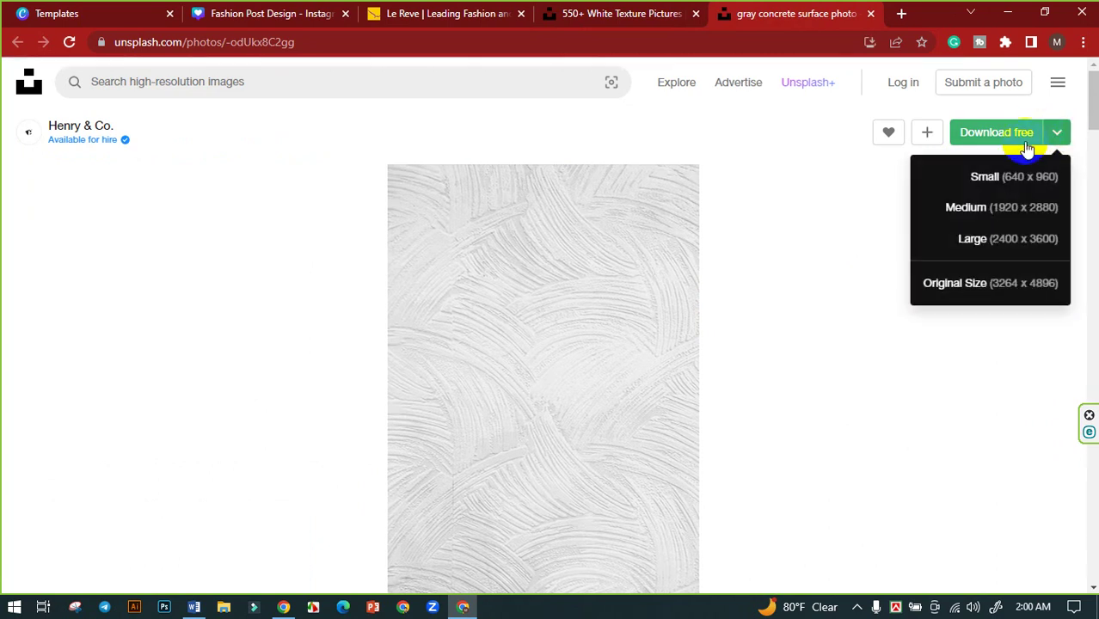
click(990, 212)
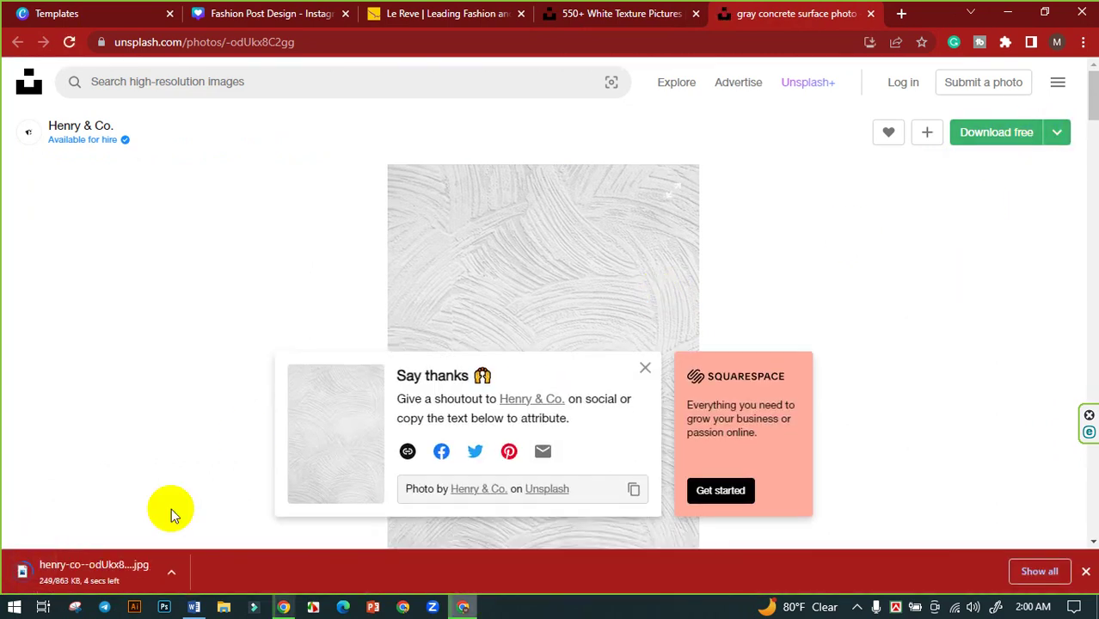
Show the downloaded texture image in its folder, upload it to the Canva design and set it as the page background.
click(171, 574)
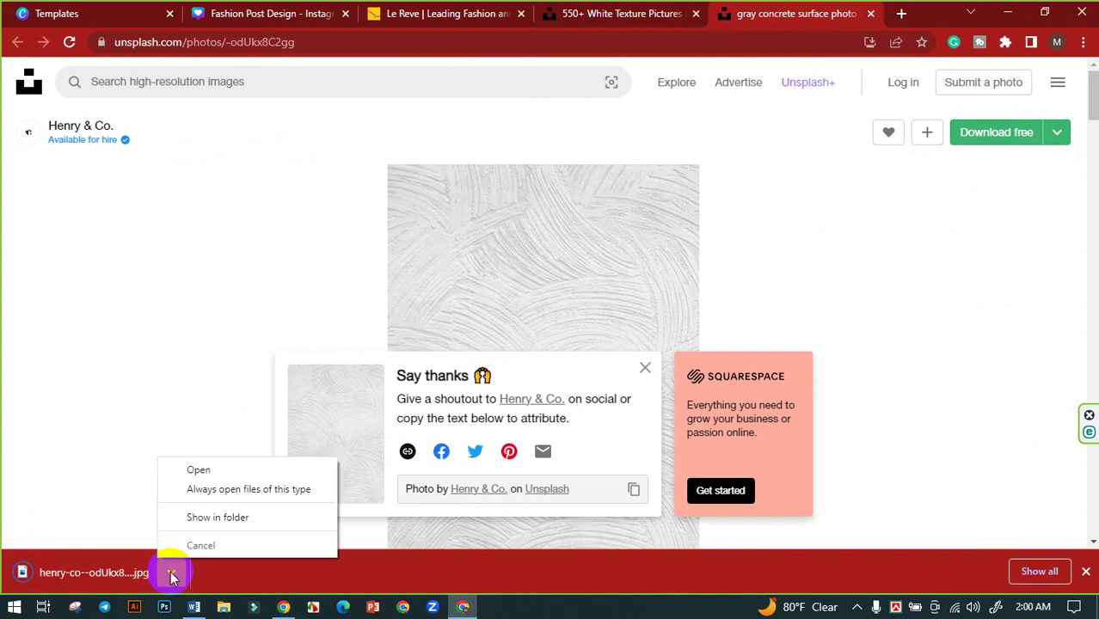
click(215, 521)
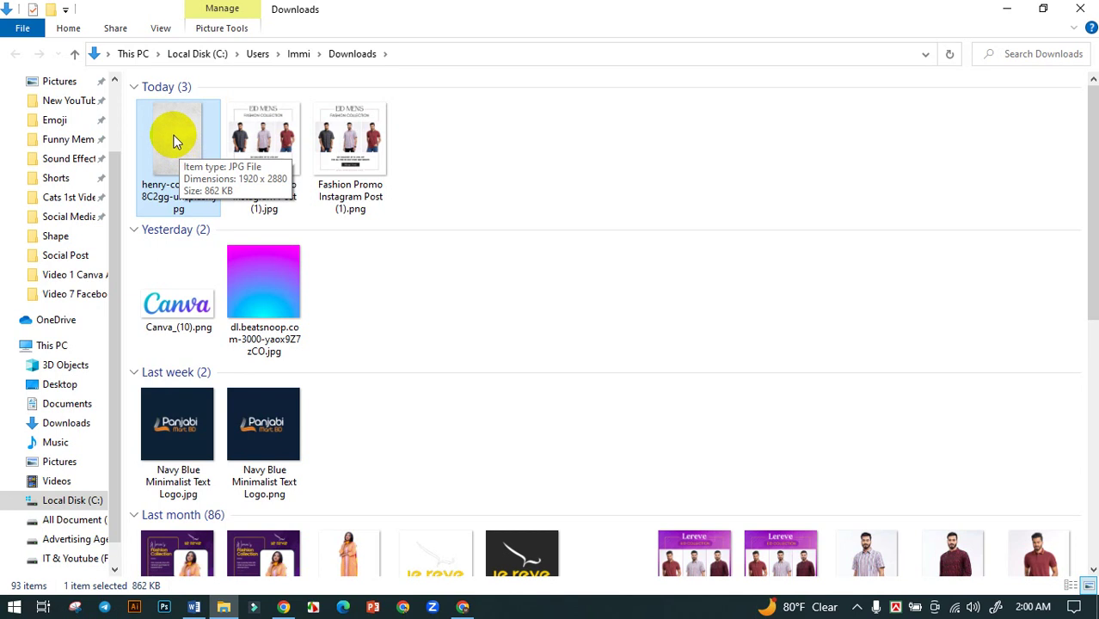
drag(171, 127, 169, 359)
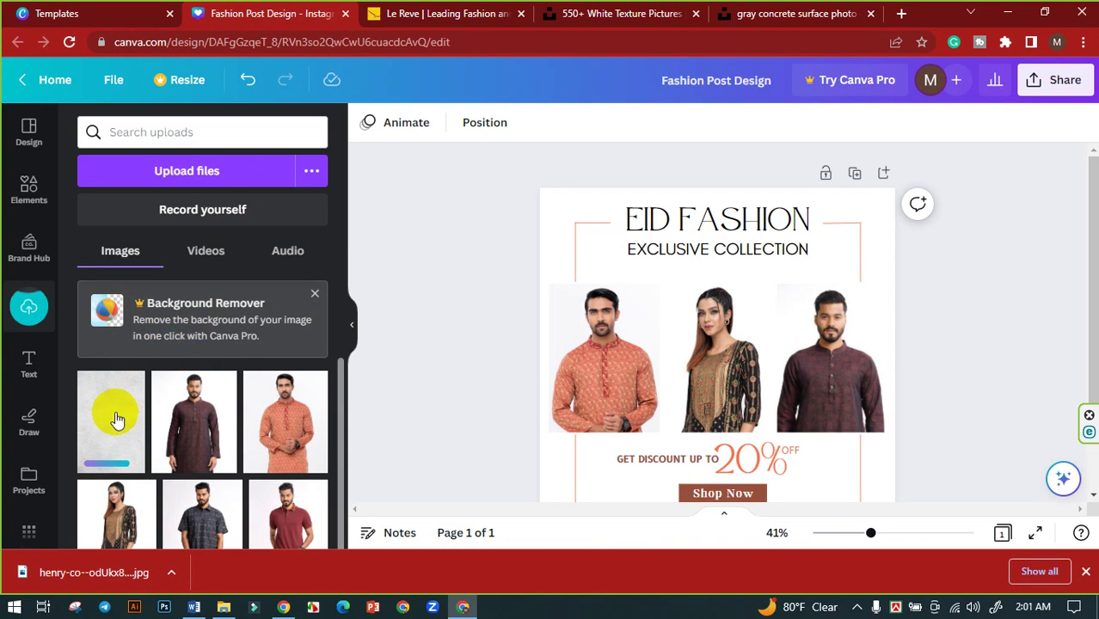
scroll(118, 419, down, 1)
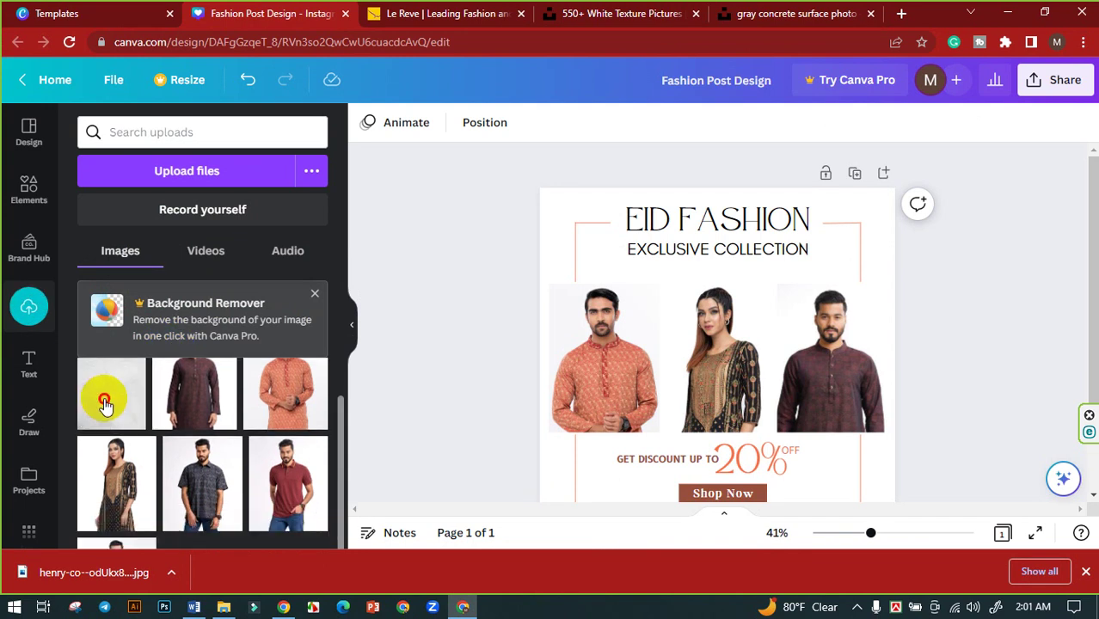
drag(104, 403, 547, 209)
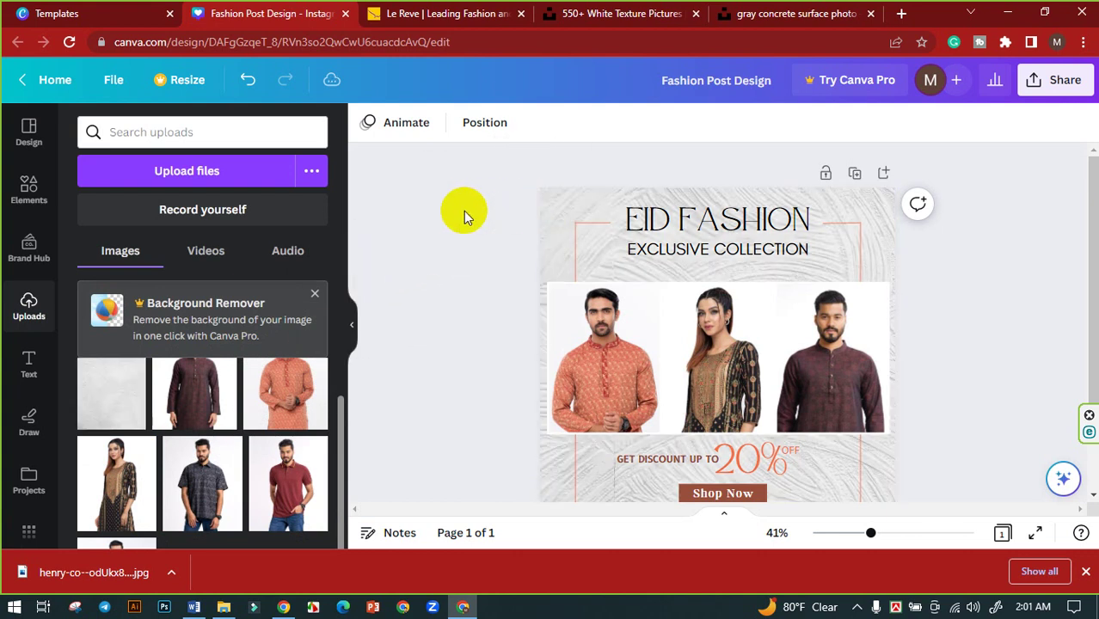
Examine the whole post, from the headings to the website line, against the textured background.
scroll(452, 225, down, 2)
scroll(542, 318, down, 1)
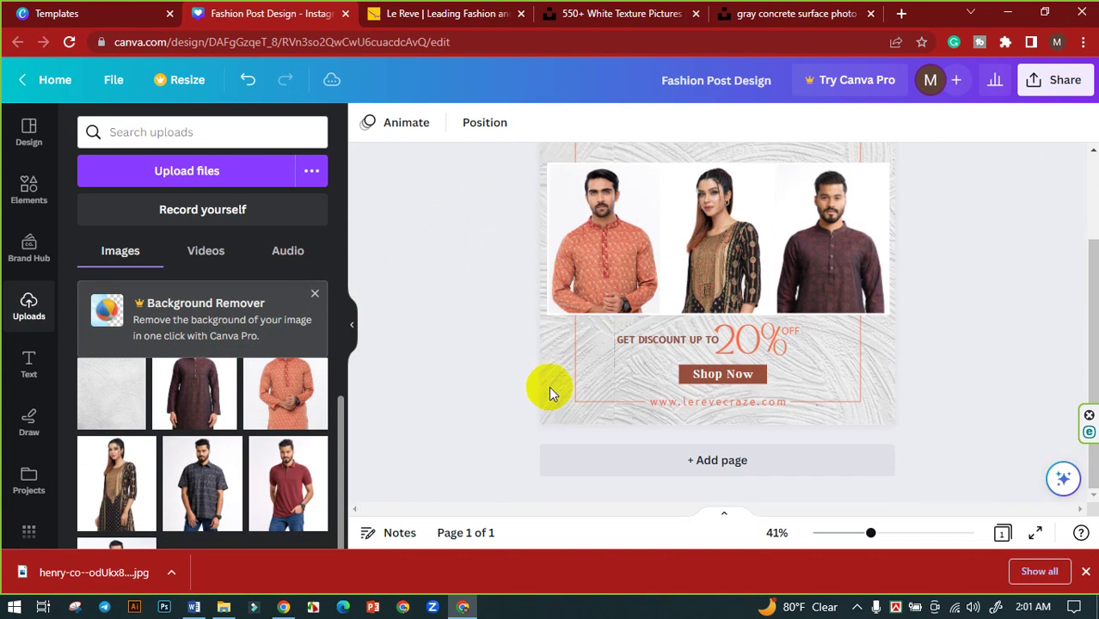
scroll(550, 382, up, 3)
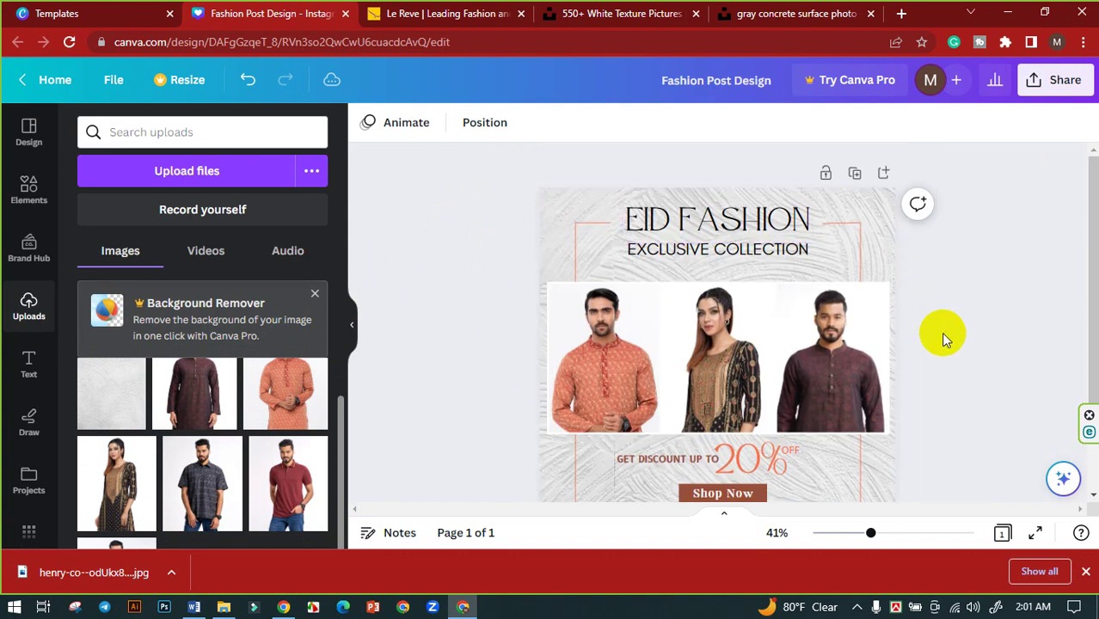
scroll(941, 332, down, 3)
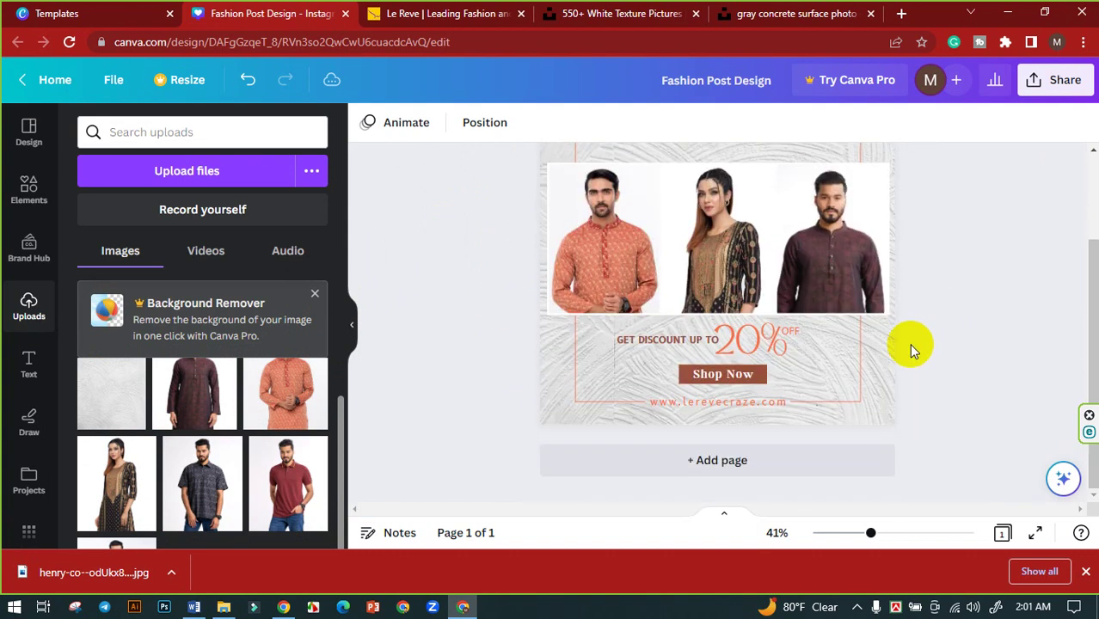
scroll(842, 376, up, 2)
click(836, 371)
scroll(839, 372, up, 1)
click(919, 262)
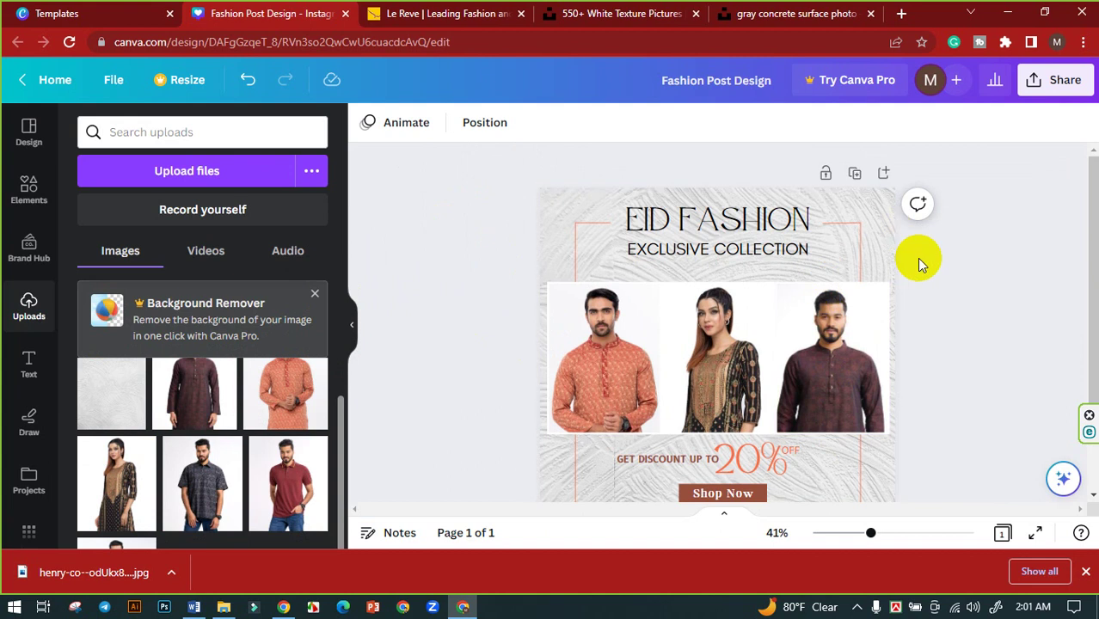
scroll(918, 324, down, 2)
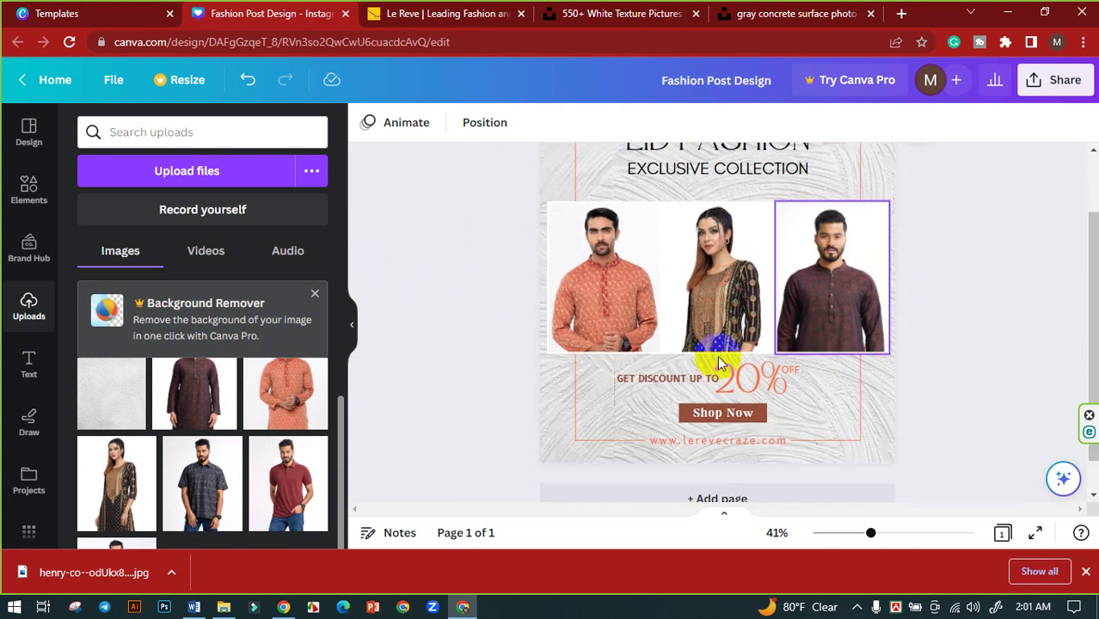
scroll(504, 320, up, 2)
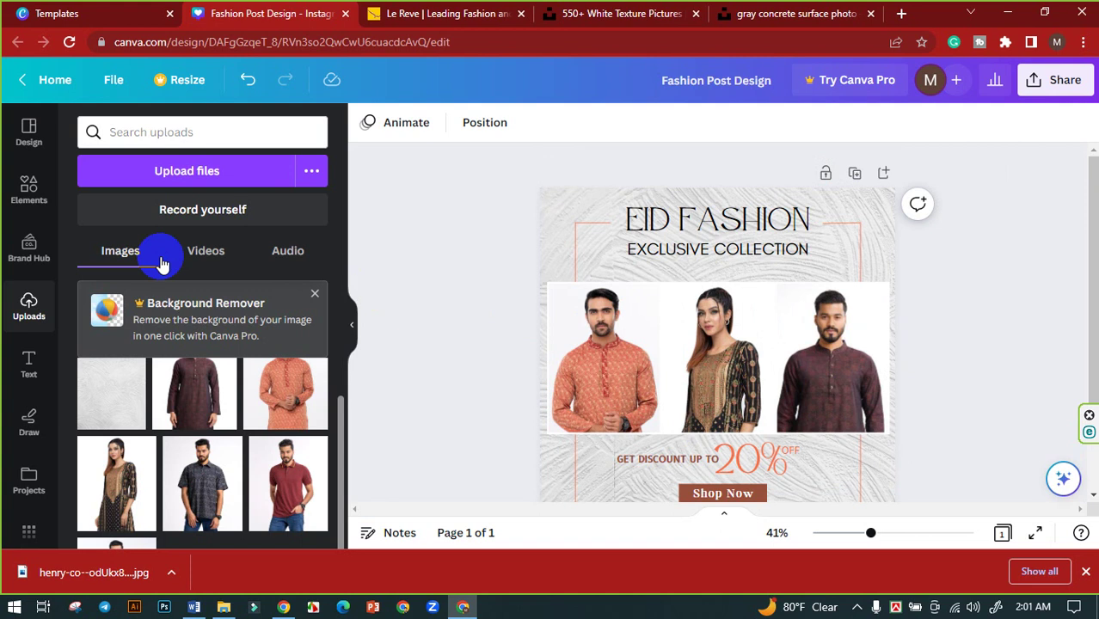
Add a square shape to the page and fill it with white from the document colors.
click(29, 194)
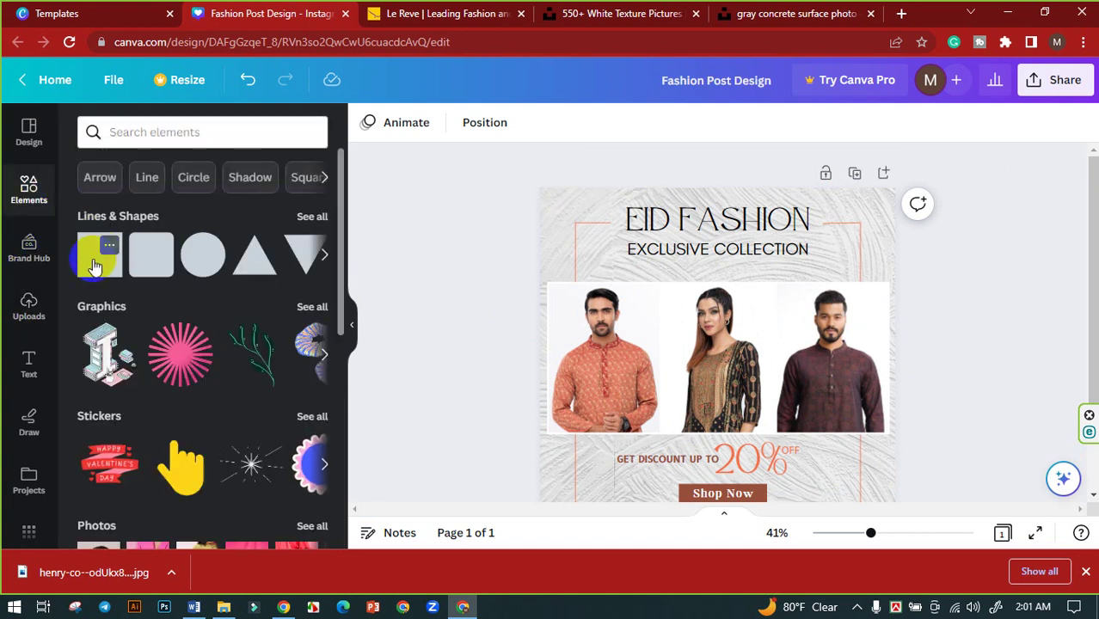
click(93, 262)
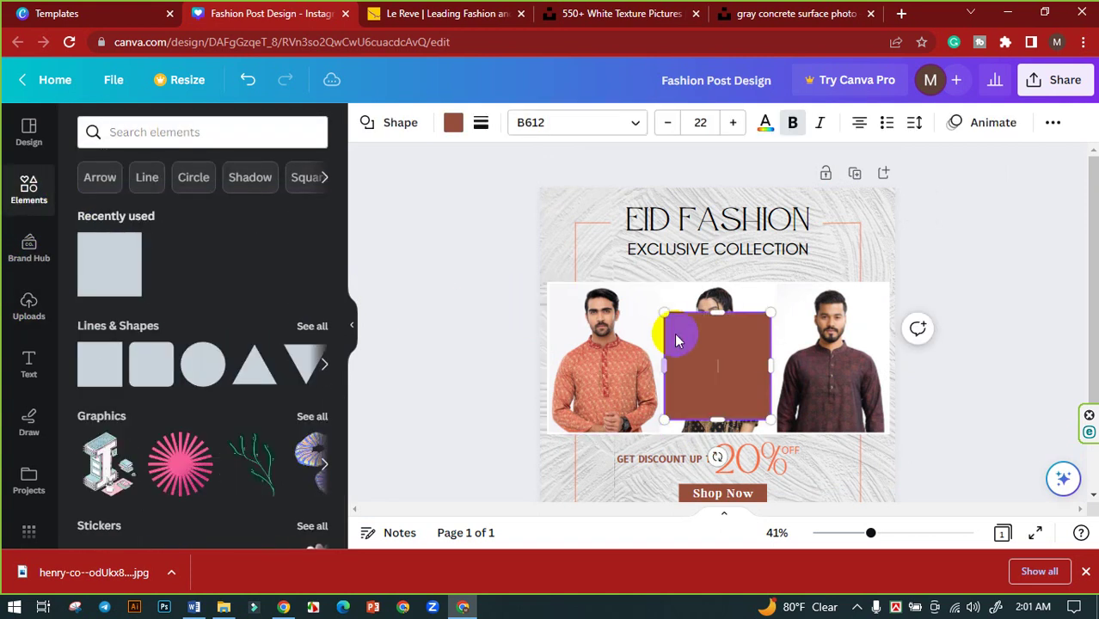
click(454, 123)
click(310, 222)
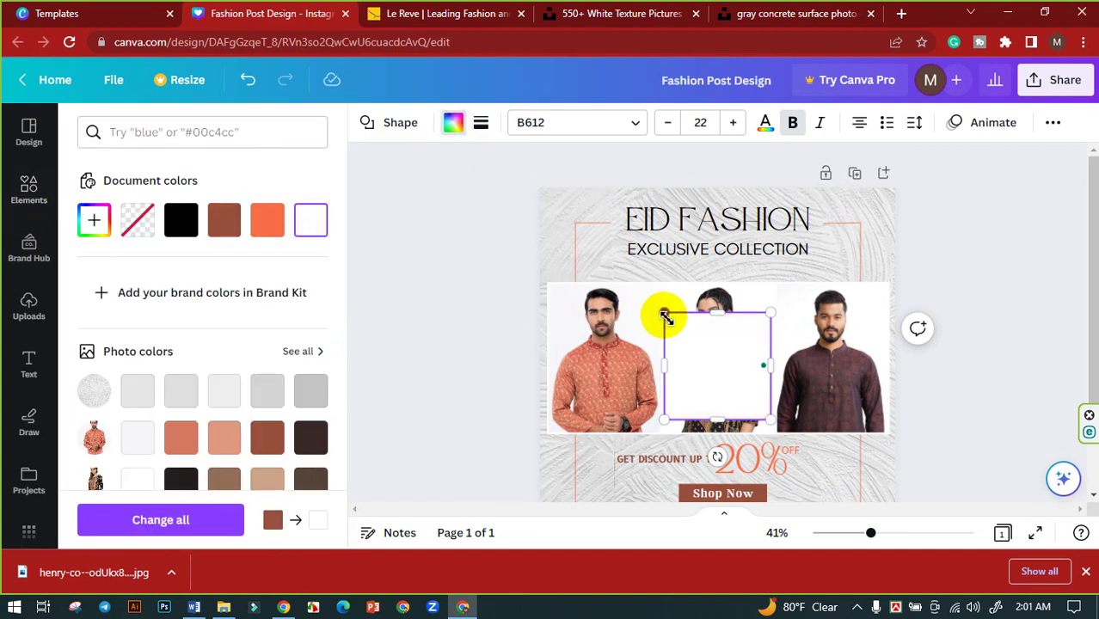
Enlarge the white square slightly beyond the page edges and place it behind the photos, frame lines, button and text.
drag(662, 315, 530, 179)
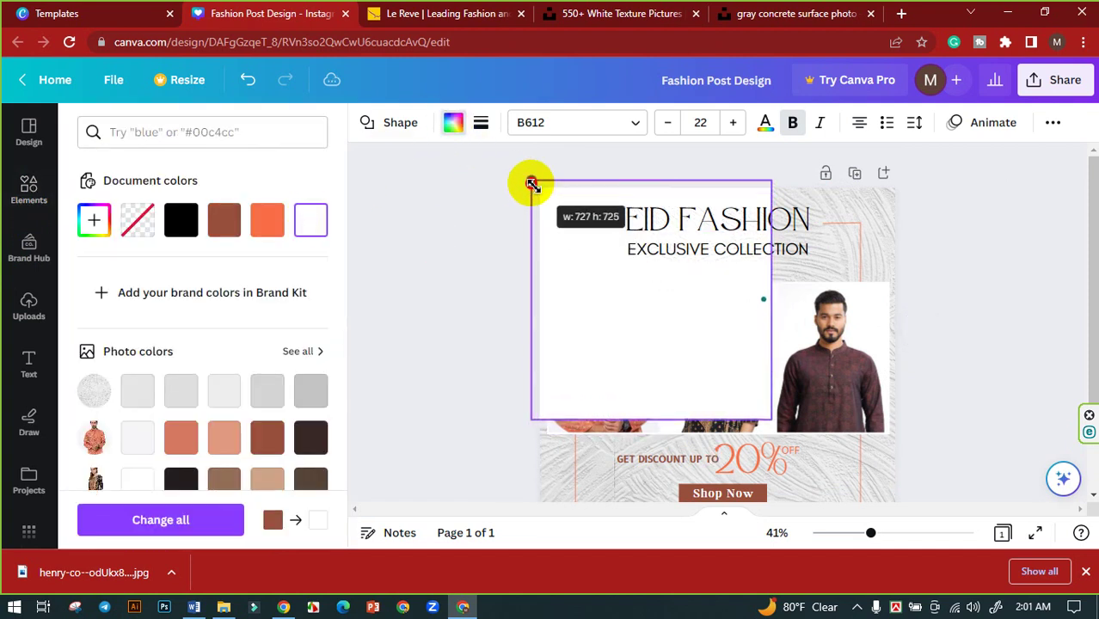
scroll(758, 344, down, 2)
drag(768, 299, 910, 430)
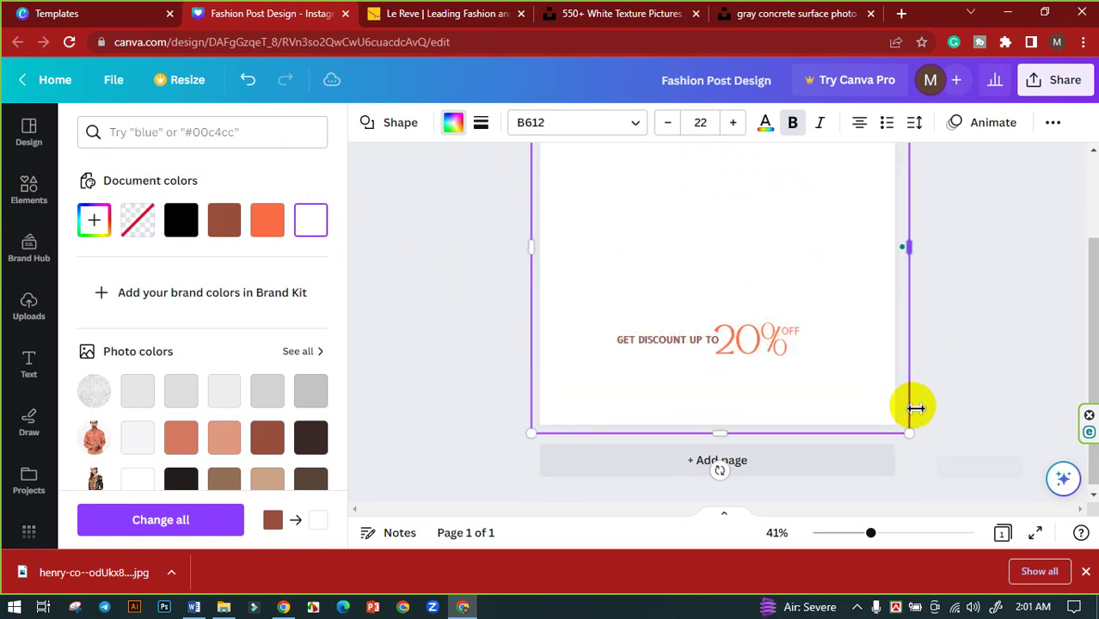
scroll(928, 397, up, 2)
scroll(976, 369, down, 1)
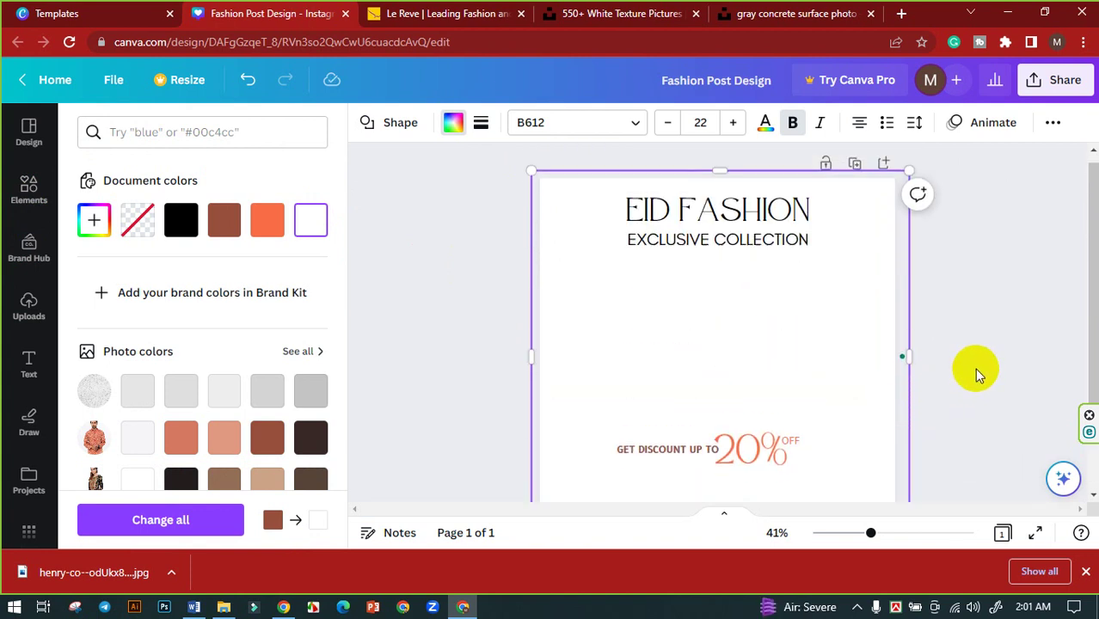
scroll(975, 369, up, 1)
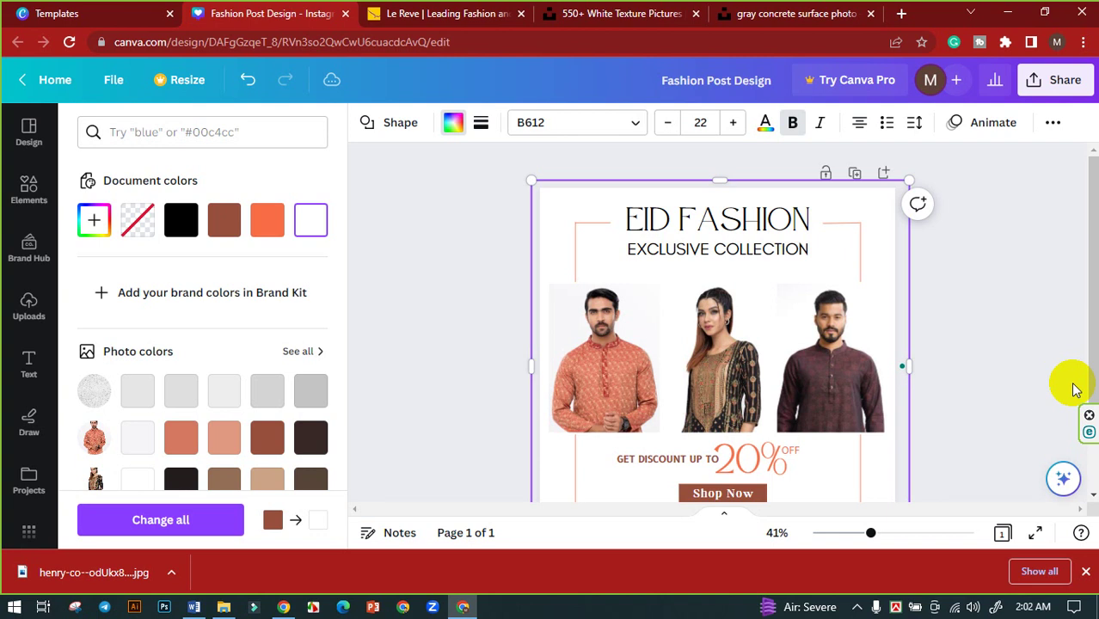
scroll(997, 202, down, 2)
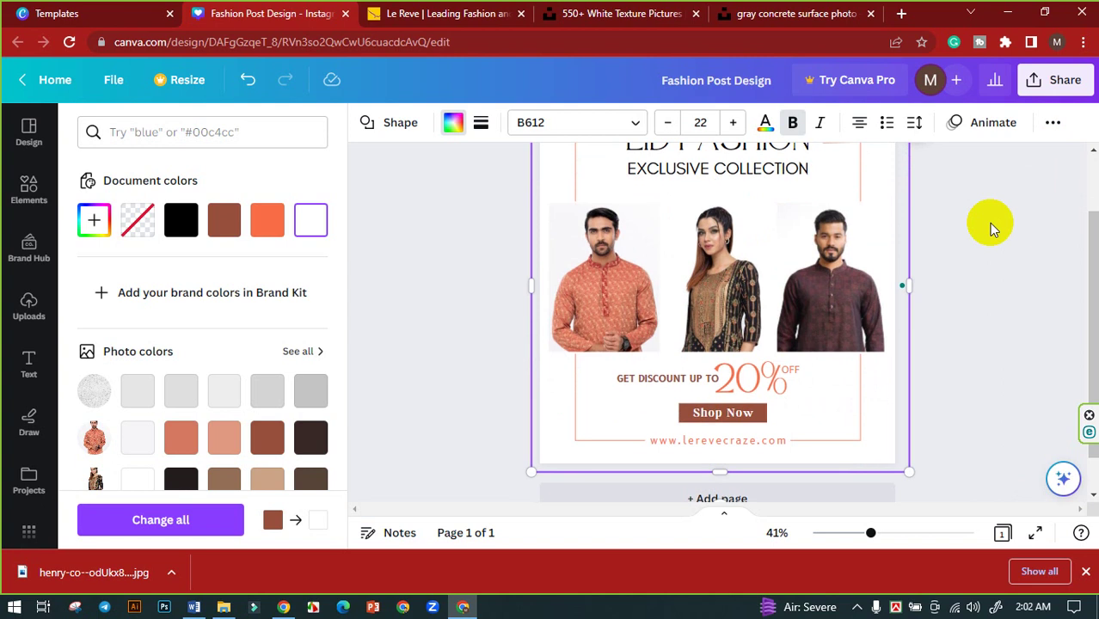
Set the transparency of the white overlay square to 65 and deselect it.
scroll(960, 265, up, 2)
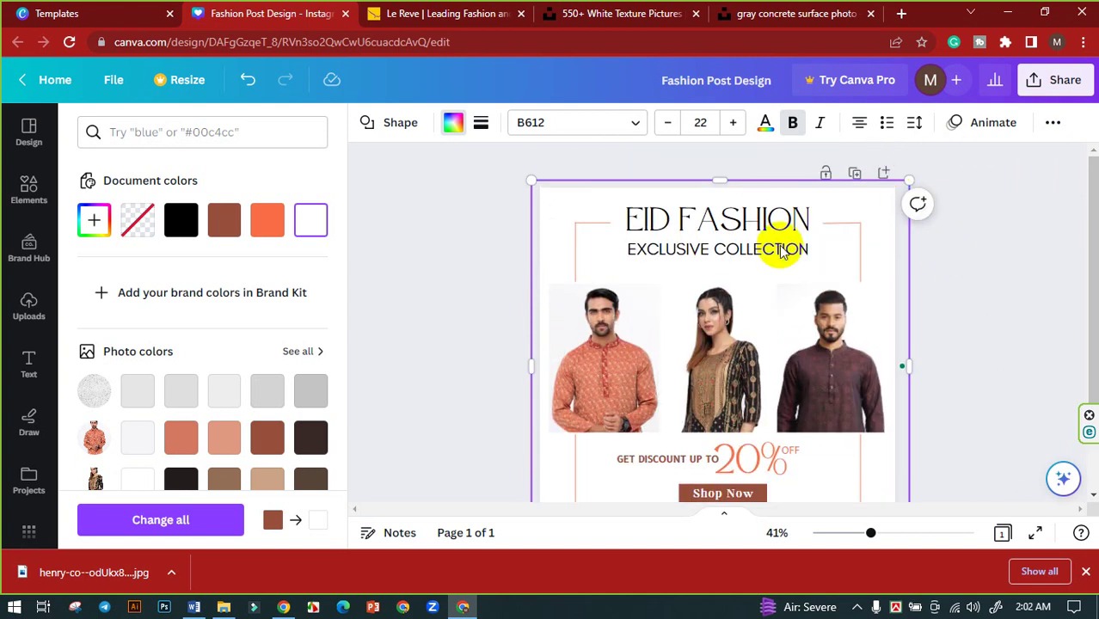
click(1055, 124)
click(988, 163)
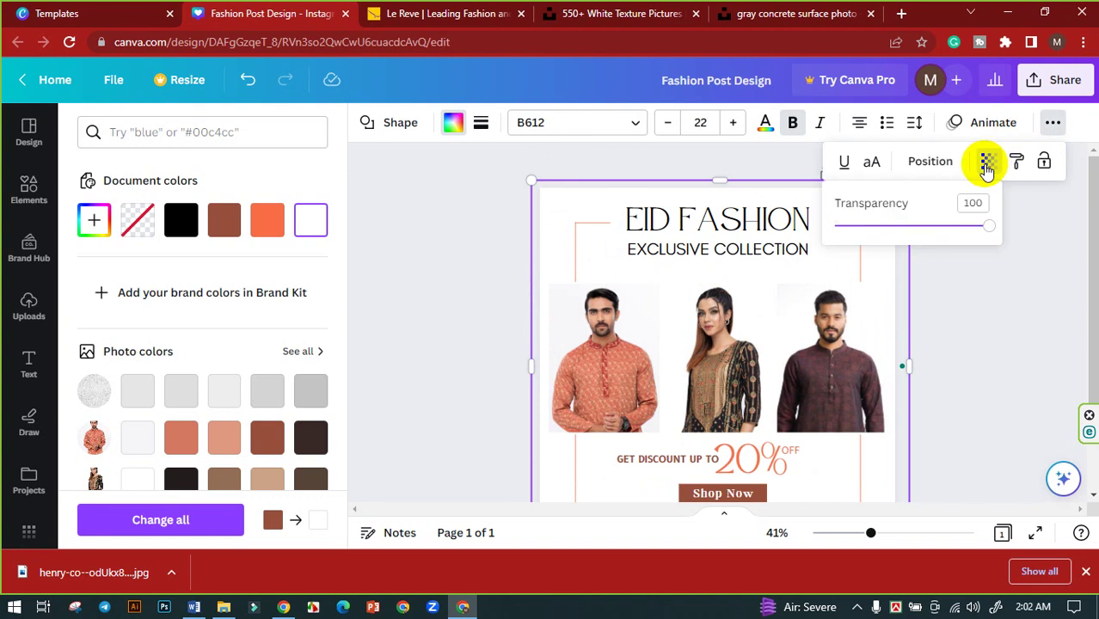
drag(936, 226, 1033, 217)
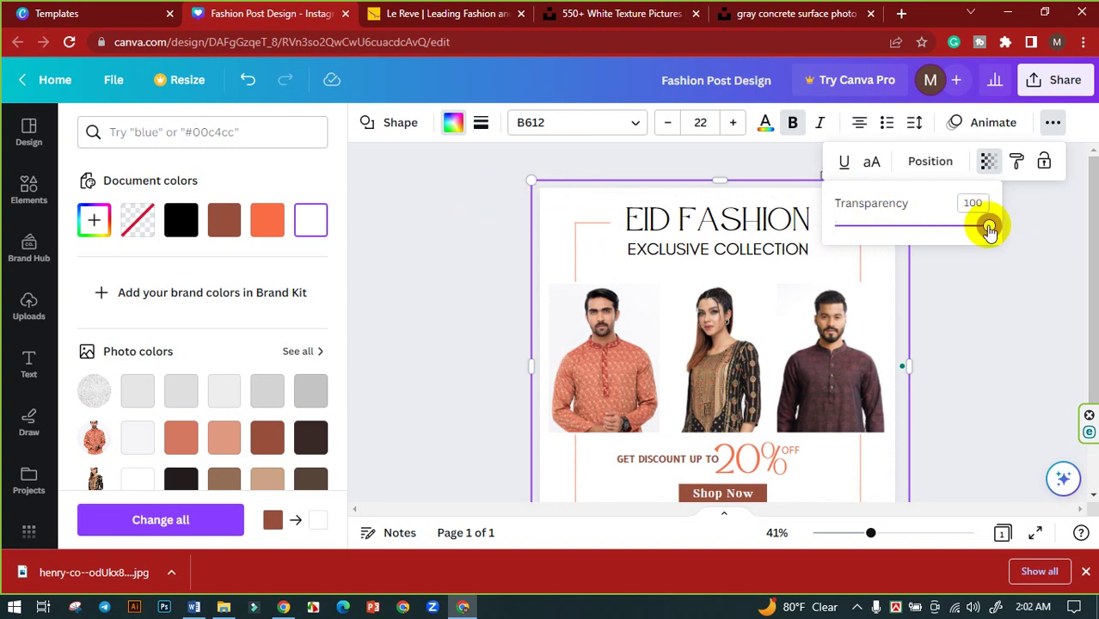
drag(992, 227, 940, 227)
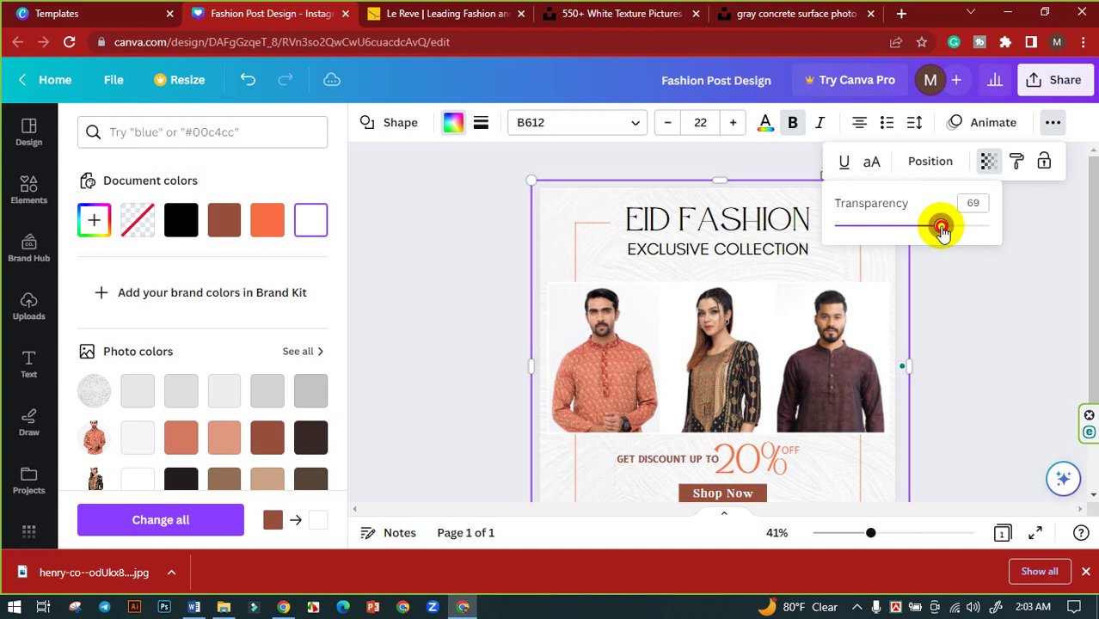
click(980, 204)
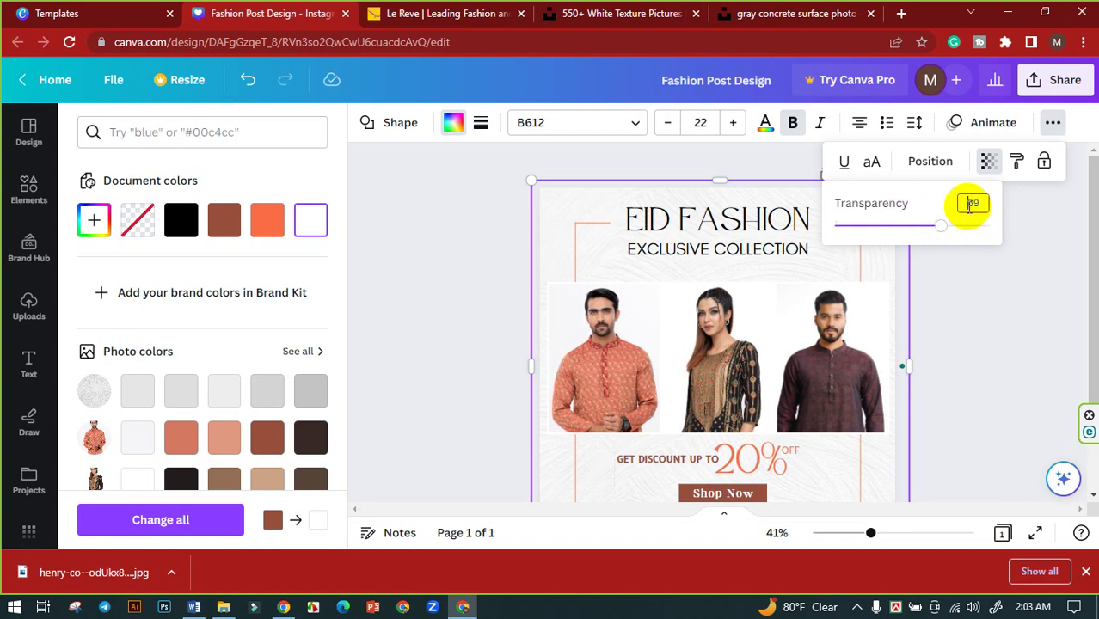
drag(978, 204, 962, 204)
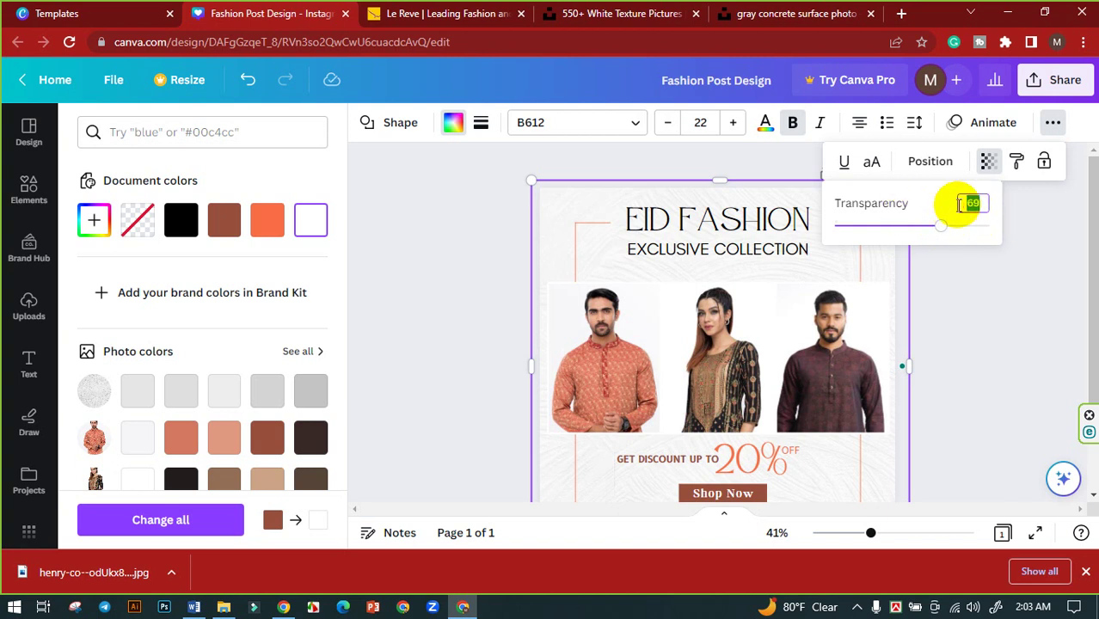
text(65)
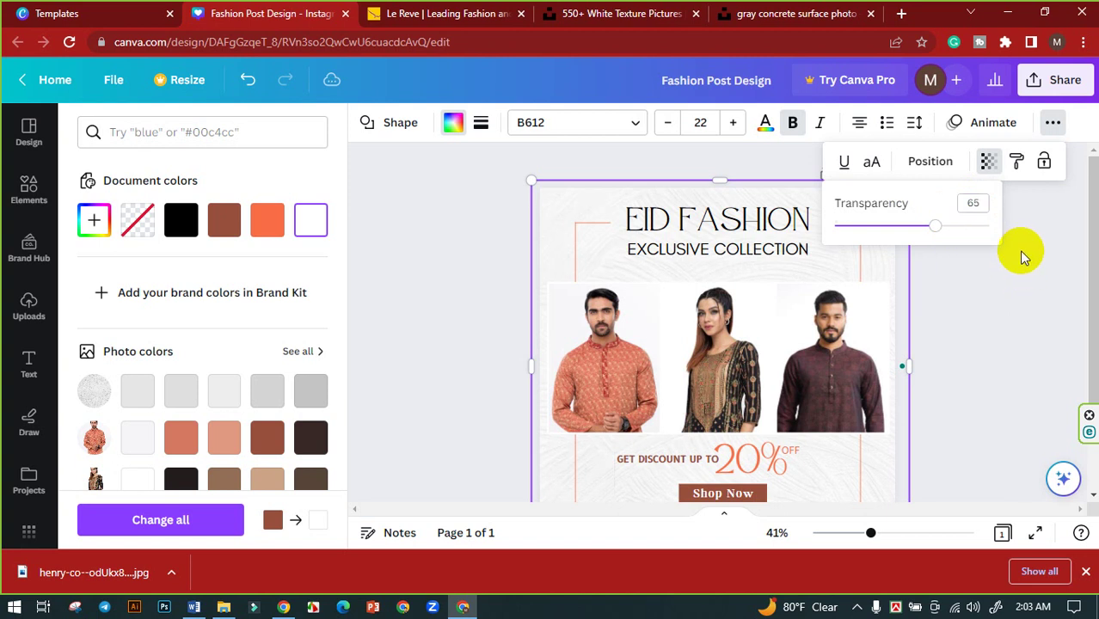
click(1030, 228)
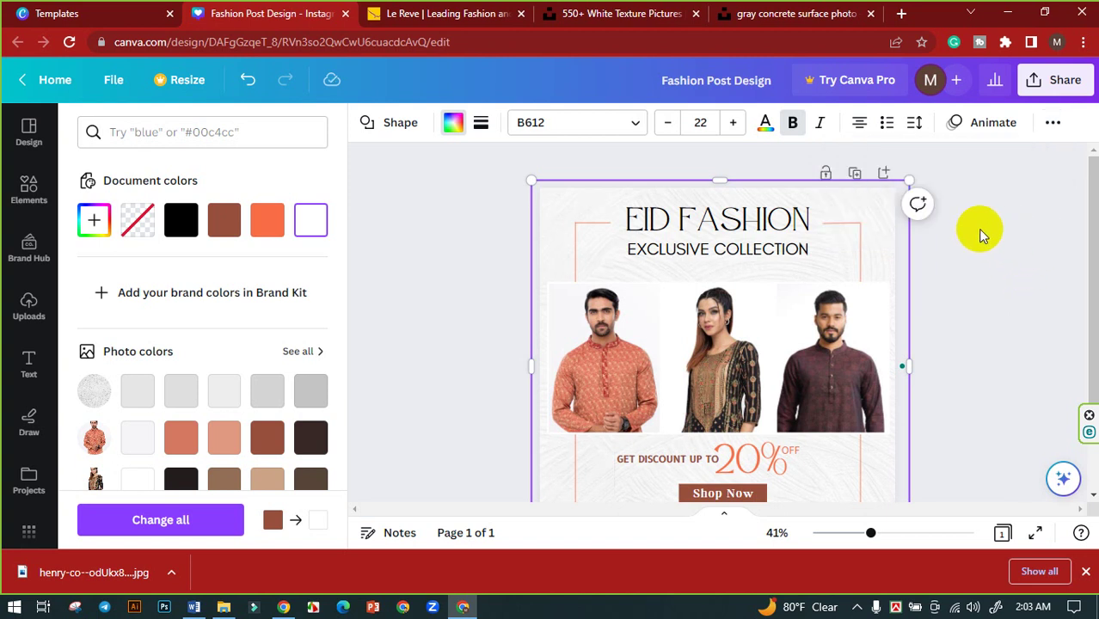
scroll(983, 275, down, 2)
key(Escape)
scroll(972, 258, up, 2)
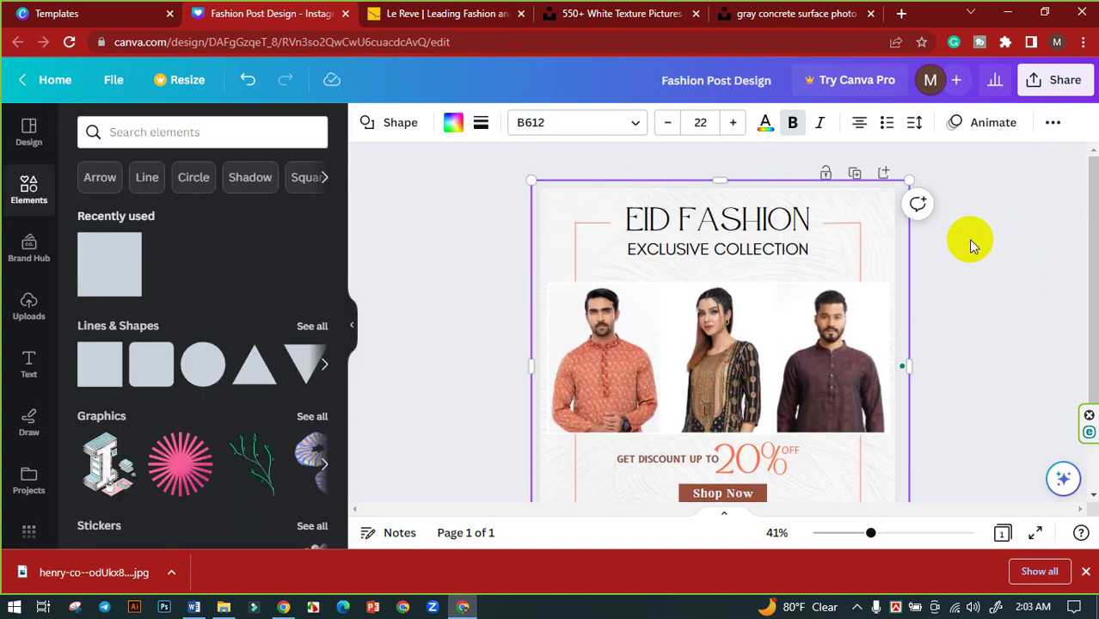
click(968, 240)
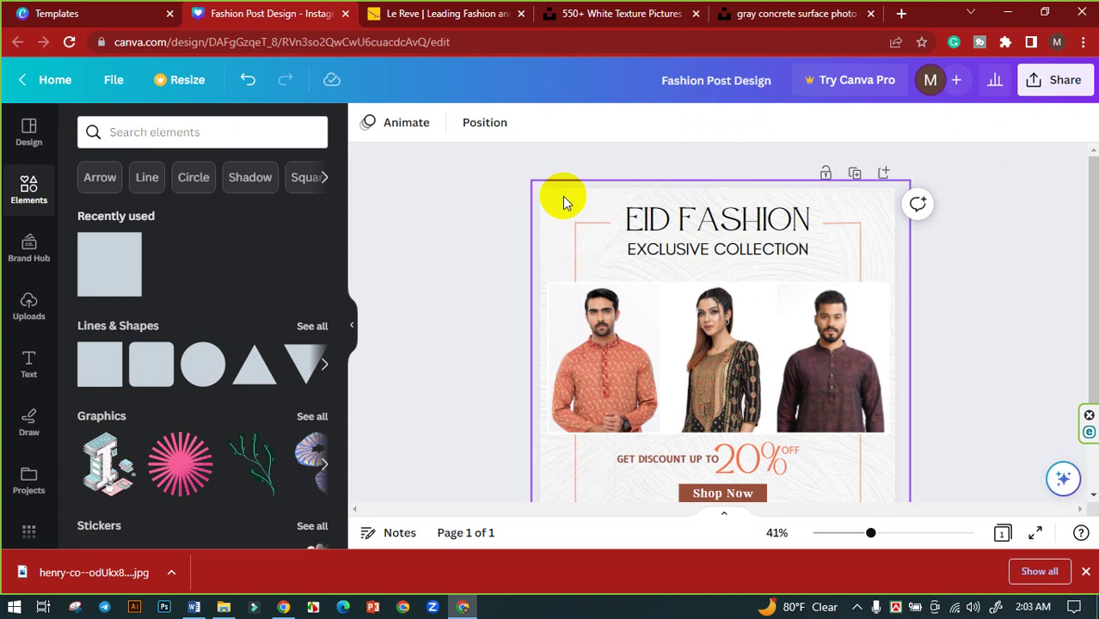
Shift the white overlay off the page corner to compare the bare and covered texture, undoing each move.
scroll(564, 200, down, 2)
scroll(511, 226, up, 2)
drag(574, 196, 539, 240)
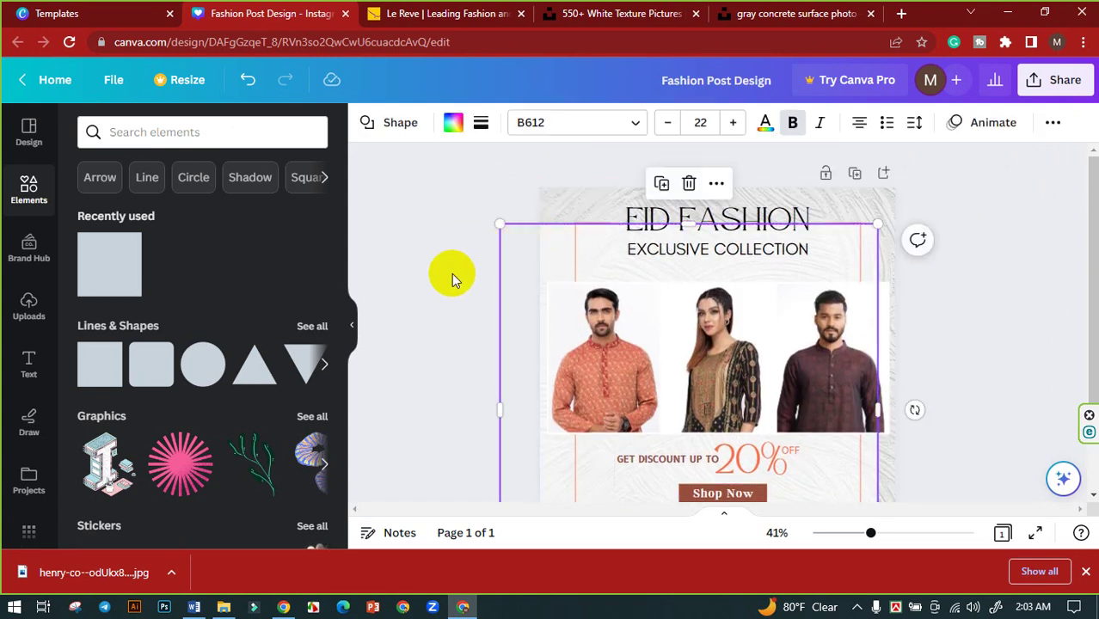
key(ctrl+z)
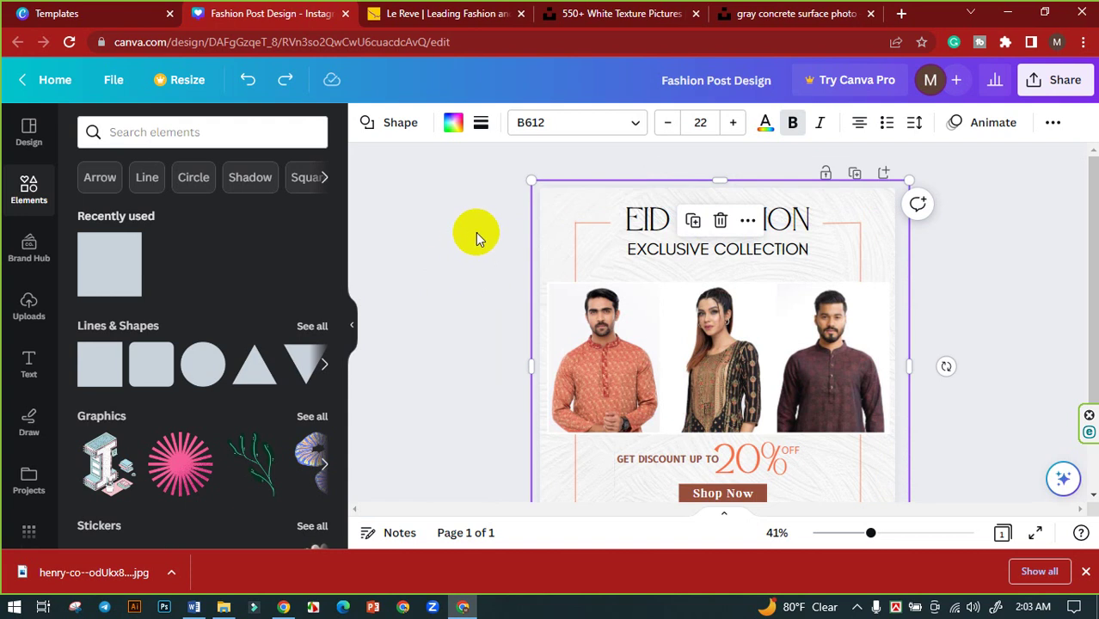
click(494, 221)
drag(577, 204, 505, 249)
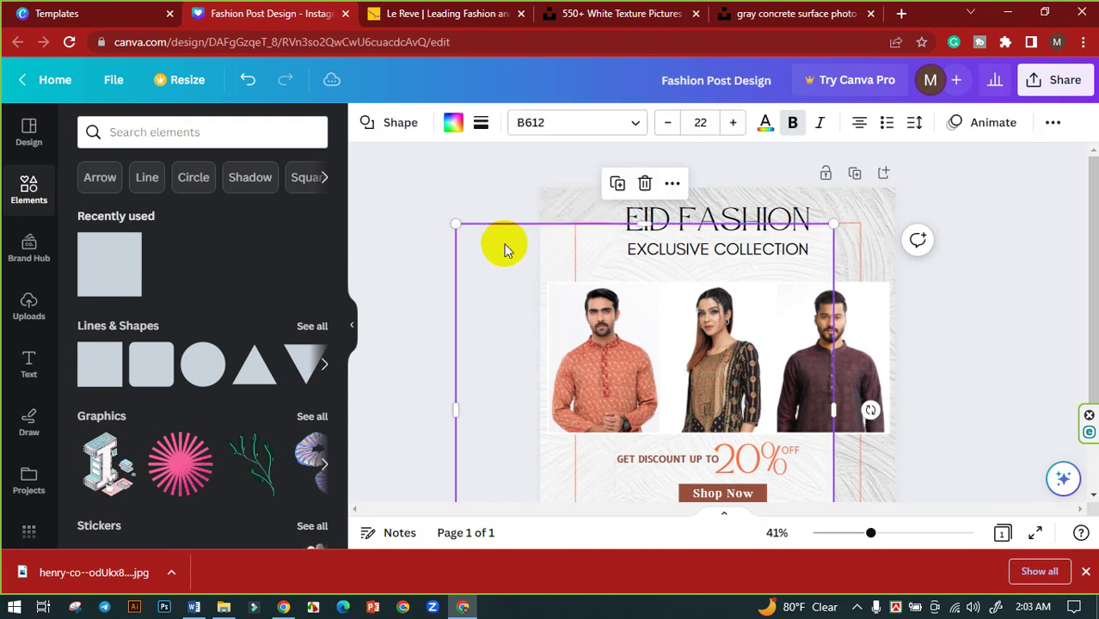
key(ctrl+z)
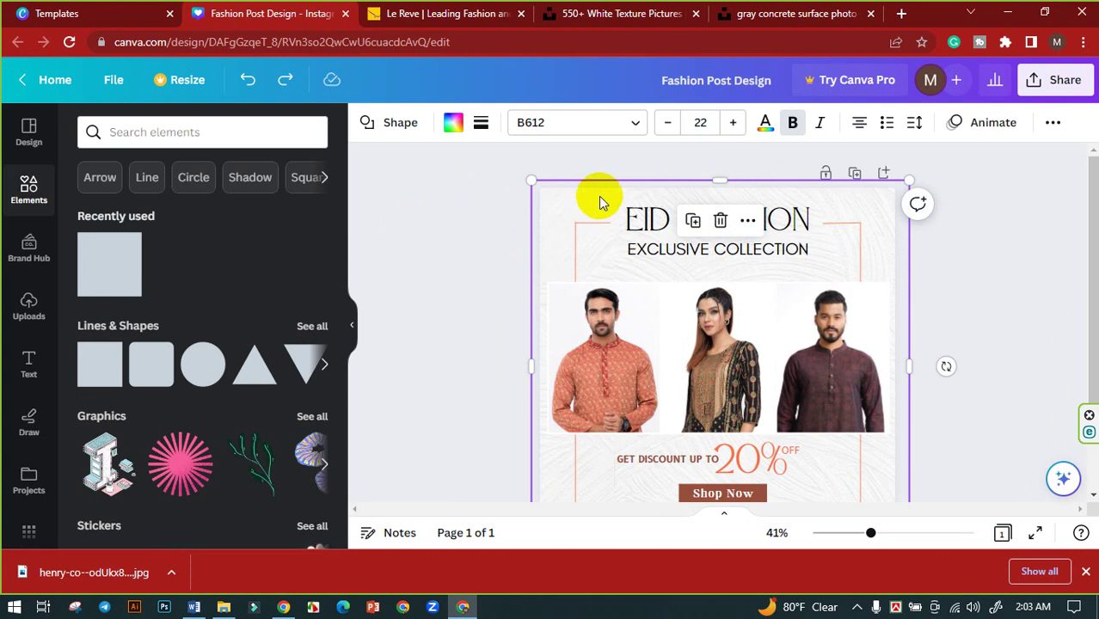
drag(605, 200, 563, 234)
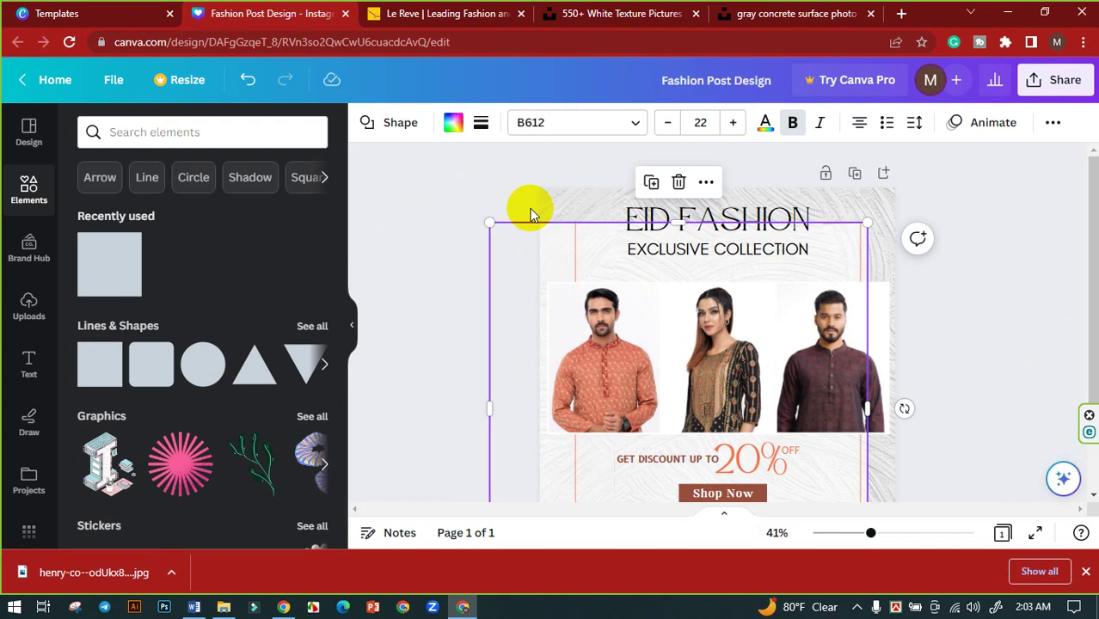
key(ctrl+z)
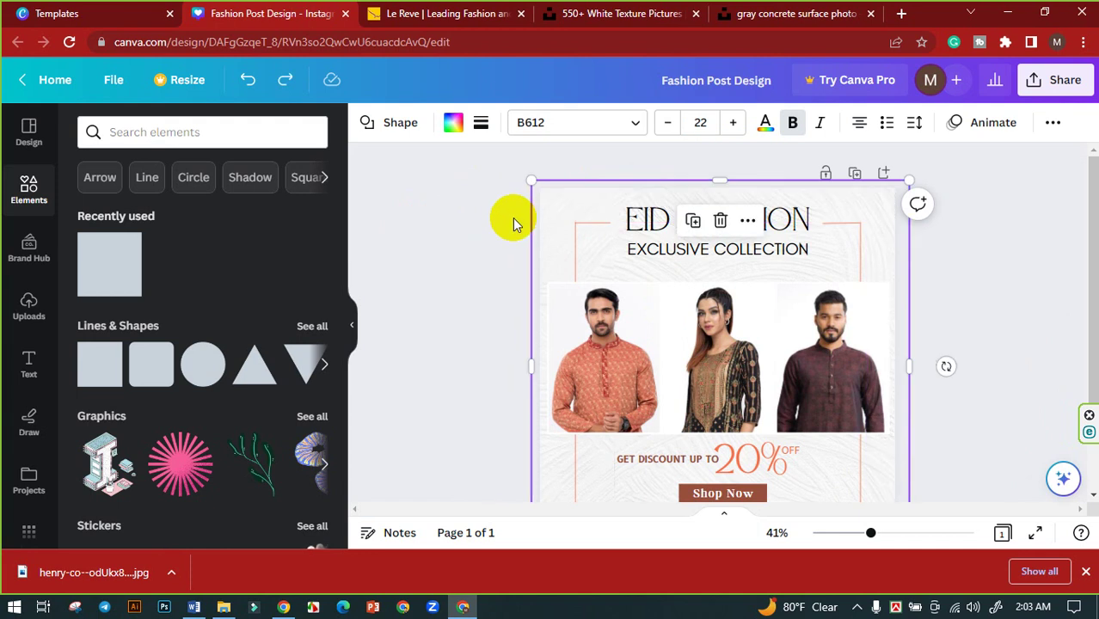
Deselect the white overlay and close the browser's downloads bar to show the whole post.
click(507, 222)
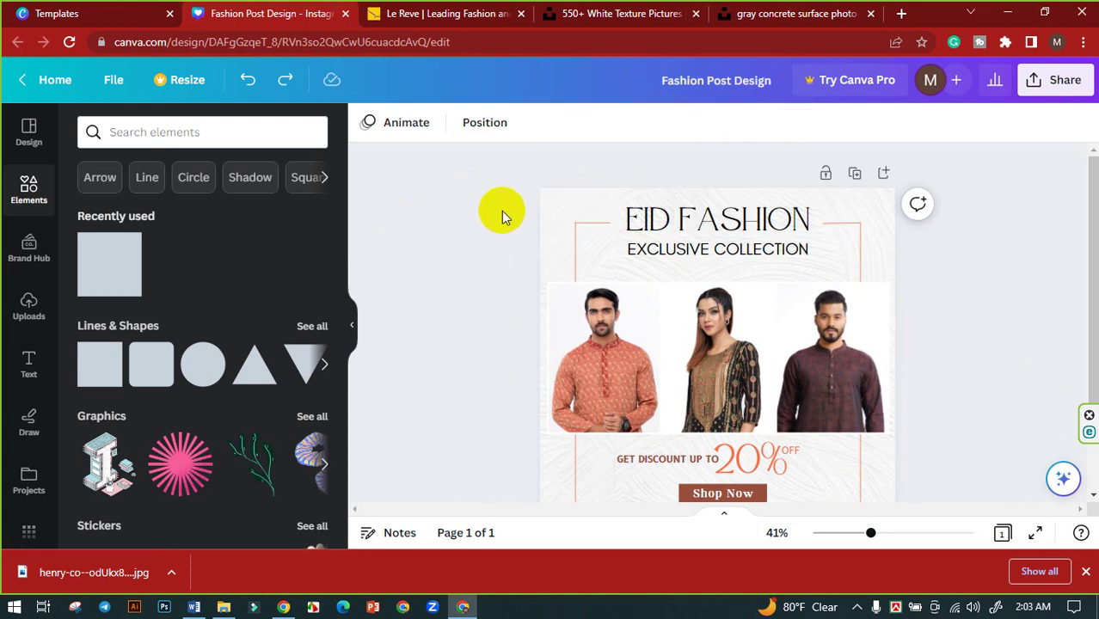
click(1086, 572)
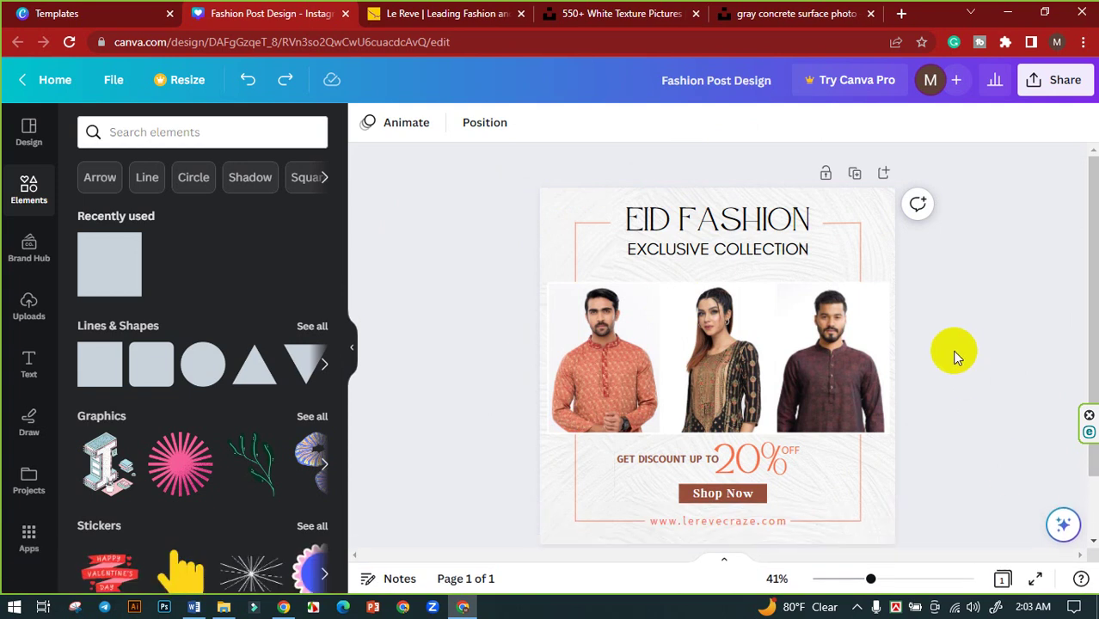